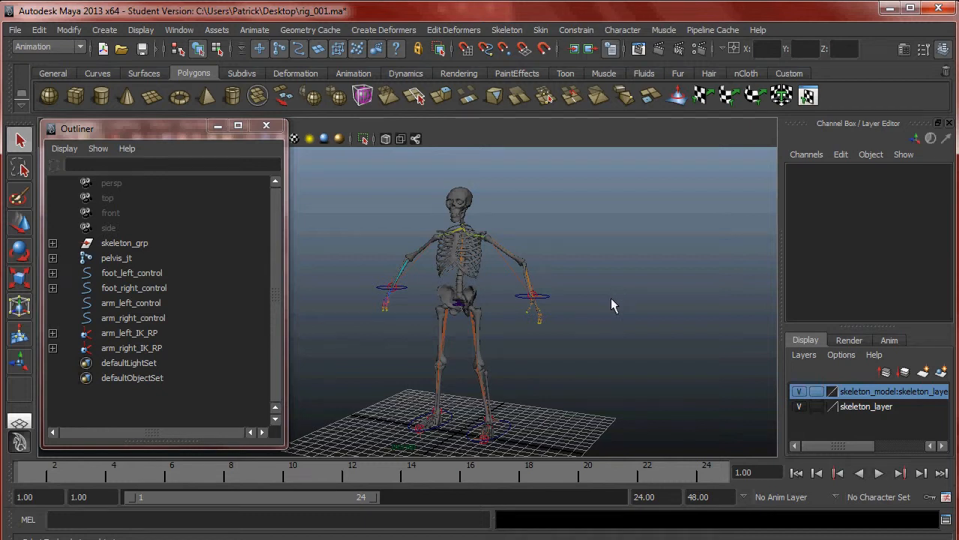
# - Examine the skeleton's neck and collar joints in wireframe from the side and the front
pyautogui.keyDown('alt'); pyautogui.moveTo(600, 303); pyautogui.dragTo(616, 336, button='right'); pyautogui.keyUp('alt')
pyautogui.keyDown('alt'); pyautogui.moveTo(538, 311); pyautogui.dragTo(534, 366, button='middle'); pyautogui.keyUp('alt')
pyautogui.keyDown('alt'); pyautogui.moveTo(534, 367); pyautogui.dragTo(589, 389, button='right'); pyautogui.keyUp('alt')
pyautogui.keyDown('alt'); pyautogui.moveTo(588, 390); pyautogui.dragTo(539, 398); pyautogui.keyUp('alt')
pyautogui.keyDown('alt'); pyautogui.moveTo(539, 399); pyautogui.dragTo(525, 444, button='middle'); pyautogui.keyUp('alt')
pyautogui.keyDown('alt'); pyautogui.moveTo(524, 444); pyautogui.dragTo(619, 445, button='right'); pyautogui.keyUp('alt')
pyautogui.press('4')
pyautogui.keyDown('alt'); pyautogui.moveTo(542, 324); pyautogui.dragTo(524, 375, button='middle'); pyautogui.keyUp('alt')
pyautogui.keyDown('alt'); pyautogui.moveTo(525, 375); pyautogui.dragTo(640, 391, button='right'); pyautogui.keyUp('alt')
pyautogui.keyDown('alt'); pyautogui.moveTo(641, 391); pyautogui.dragTo(576, 366); pyautogui.keyUp('alt')
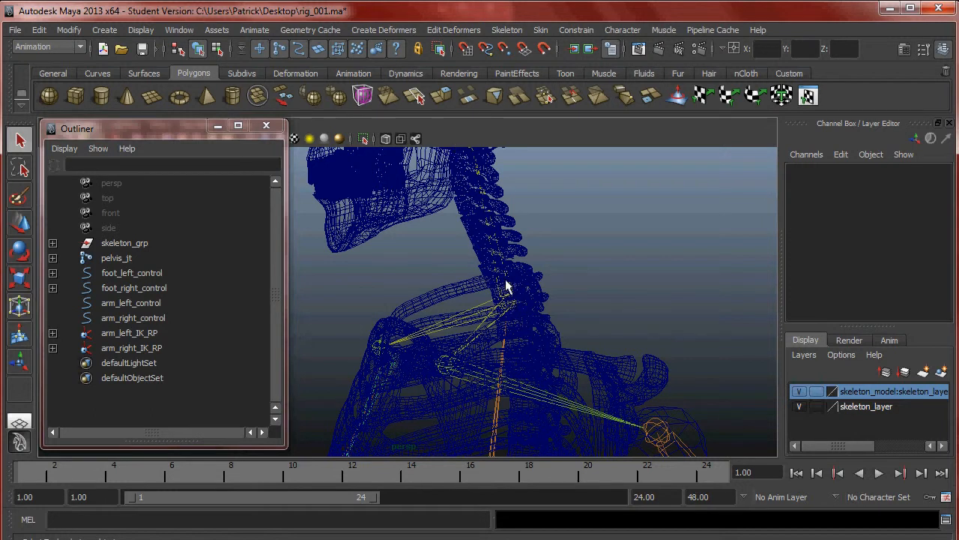
pyautogui.scroll(-3, 506, 283)
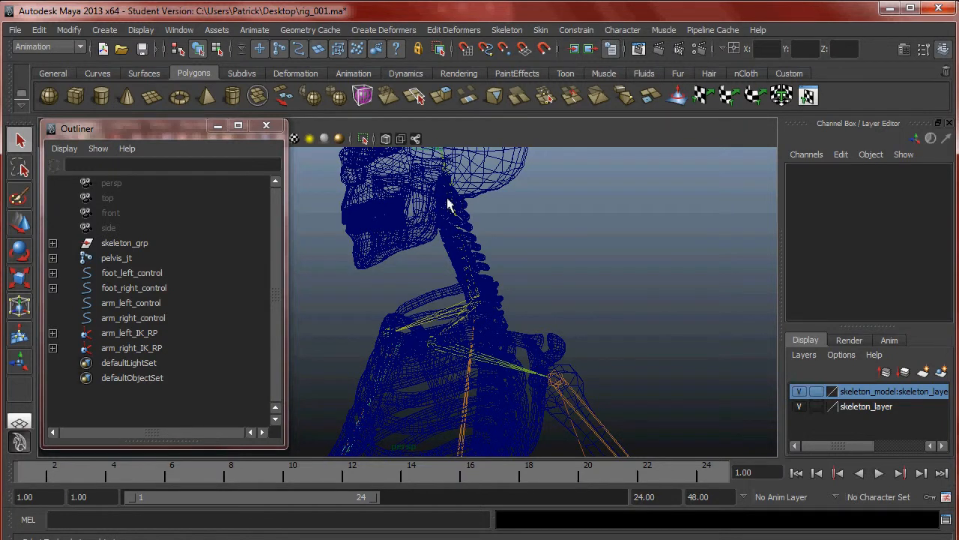
pyautogui.keyDown('alt'); pyautogui.moveTo(487, 289); pyautogui.dragTo(539, 259); pyautogui.keyUp('alt')
pyautogui.keyDown('alt'); pyautogui.moveTo(539, 259); pyautogui.dragTo(507, 251, button='right'); pyautogui.keyUp('alt')
pyautogui.keyDown('alt'); pyautogui.moveTo(540, 240); pyautogui.dragTo(532, 262, button='middle'); pyautogui.keyUp('alt')
pyautogui.keyDown('alt'); pyautogui.moveTo(532, 261); pyautogui.dragTo(528, 251); pyautogui.keyUp('alt')
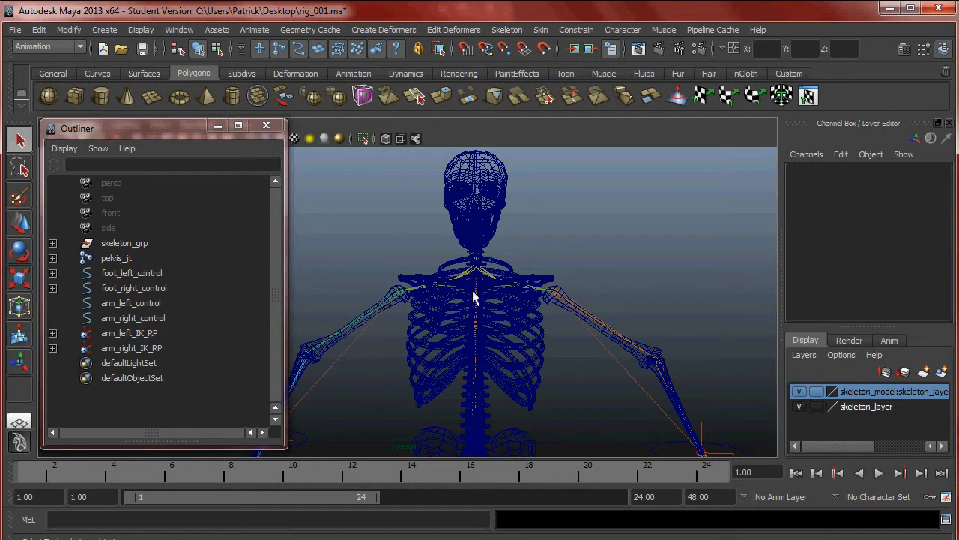
pyautogui.keyDown('alt'); pyautogui.moveTo(473, 296); pyautogui.dragTo(420, 284); pyautogui.keyUp('alt')
# - Create a joint at the base of the neck in the front view, centred at X 0 and about Y 19.493
pyautogui.press('space')
pyautogui.press('space')
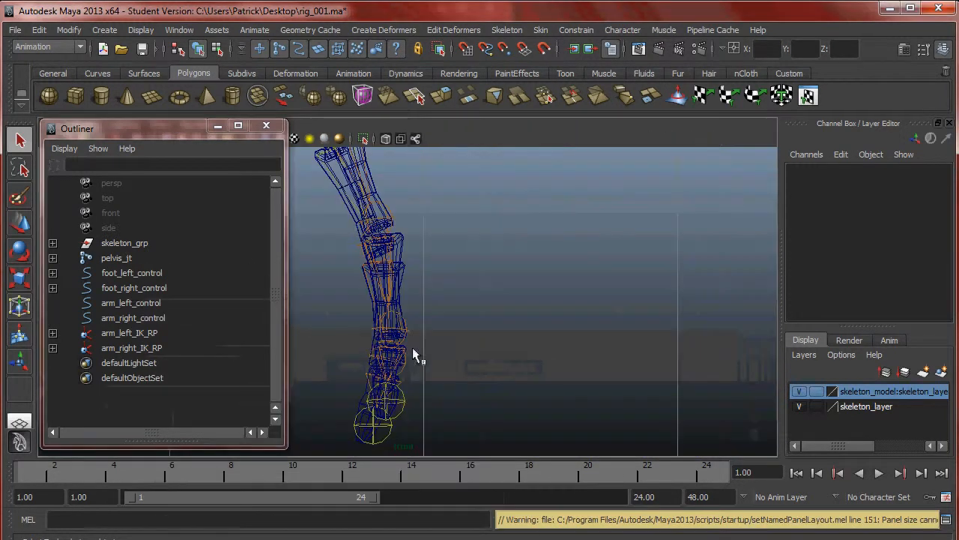
pyautogui.keyDown('alt'); pyautogui.moveTo(525, 331); pyautogui.dragTo(707, 456, button='middle'); pyautogui.keyUp('alt')
pyautogui.keyDown('alt'); pyautogui.moveTo(707, 457); pyautogui.dragTo(526, 281, button='right'); pyautogui.keyUp('alt')
pyautogui.keyDown('alt'); pyautogui.moveTo(427, 224); pyautogui.dragTo(757, 487, button='middle'); pyautogui.keyUp('alt')
pyautogui.keyDown('alt'); pyautogui.moveTo(652, 386); pyautogui.dragTo(717, 399, button='right'); pyautogui.keyUp('alt')
pyautogui.keyDown('alt'); pyautogui.moveTo(501, 325); pyautogui.dragTo(473, 325, button='middle'); pyautogui.keyUp('alt')
pyautogui.keyDown('alt'); pyautogui.moveTo(473, 325); pyautogui.dragTo(786, 427, button='right'); pyautogui.keyUp('alt')
pyautogui.keyDown('alt'); pyautogui.moveTo(786, 427); pyautogui.dragTo(753, 435, button='middle'); pyautogui.keyUp('alt')
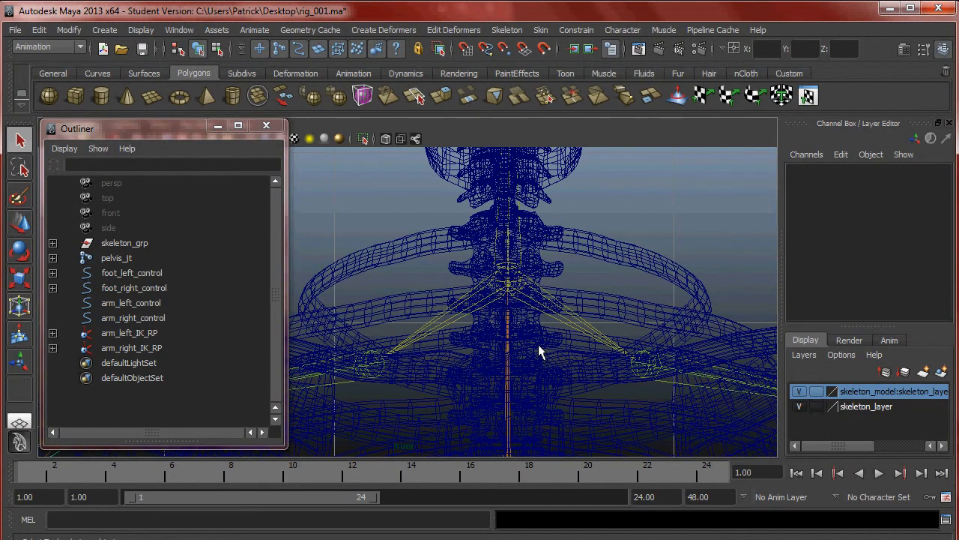
pyautogui.press('space')
pyautogui.press('space')
pyautogui.keyDown('alt'); pyautogui.moveTo(604, 264); pyautogui.dragTo(480, 300); pyautogui.keyUp('alt')
pyautogui.keyDown('alt'); pyautogui.moveTo(480, 300); pyautogui.dragTo(553, 321, button='right'); pyautogui.keyUp('alt')
pyautogui.keyDown('alt'); pyautogui.moveTo(552, 323); pyautogui.dragTo(574, 240); pyautogui.keyUp('alt')
pyautogui.press('space')
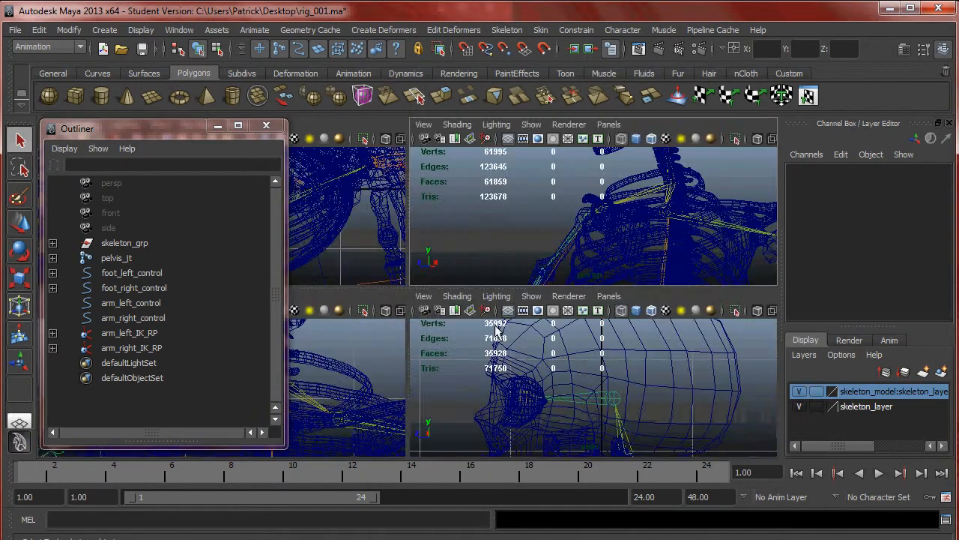
pyautogui.press('space')
pyautogui.keyDown('alt'); pyautogui.moveTo(488, 330); pyautogui.dragTo(475, 354, button='middle'); pyautogui.keyUp('alt')
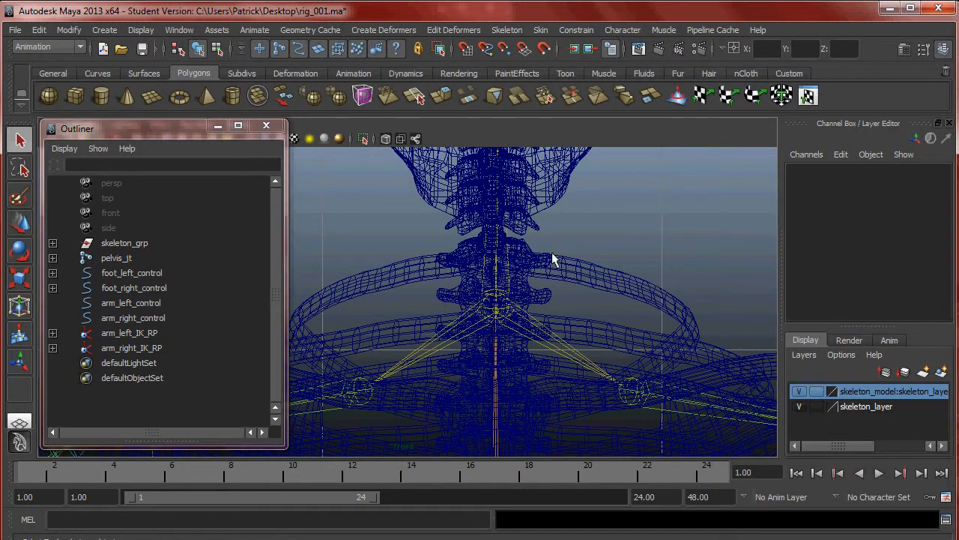
pyautogui.click(515, 30)
pyautogui.click(528, 57)
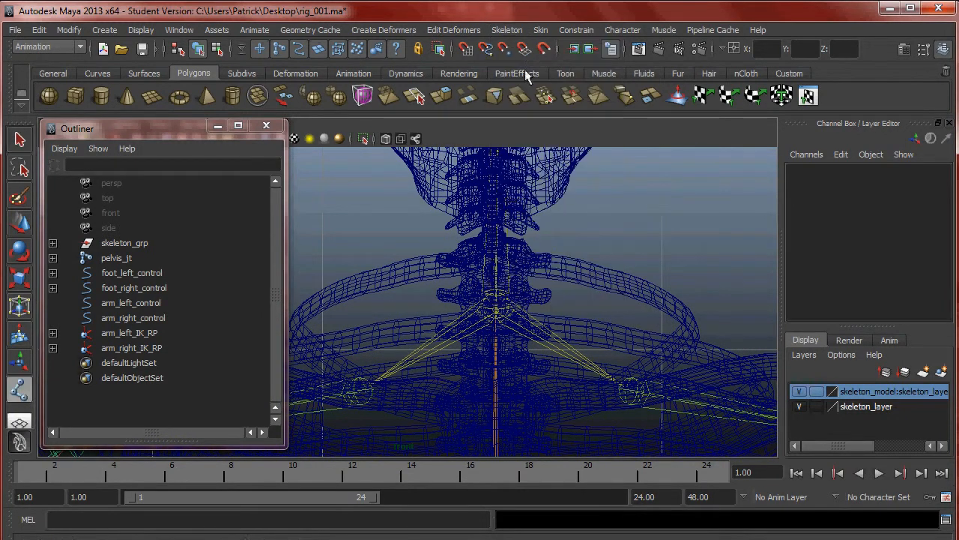
pyautogui.click(497, 271)
pyautogui.moveTo(498, 272)
pyautogui.mouseDown()
pyautogui.moveTo(491, 266)
pyautogui.moveTo(496, 274)
pyautogui.mouseUp()
pyautogui.press('w')
pyautogui.press('x')
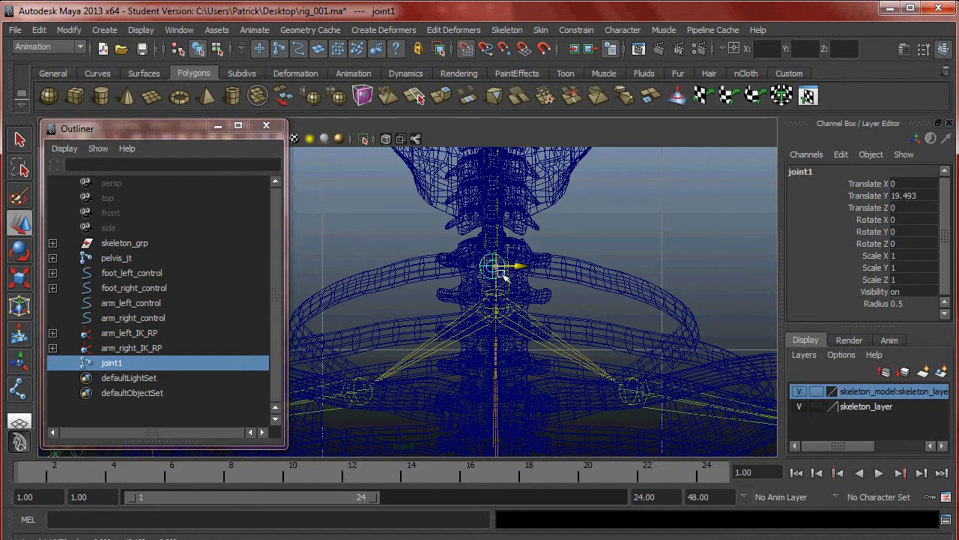
# - Place the new joint inside the neck vertebrae at Z -0.703 and rename it neck_bottom_jt
pyautogui.press('space')
pyautogui.press('space')
pyautogui.keyDown('alt'); pyautogui.moveTo(617, 223); pyautogui.dragTo(441, 303); pyautogui.keyUp('alt')
pyautogui.doubleClick(111, 363)
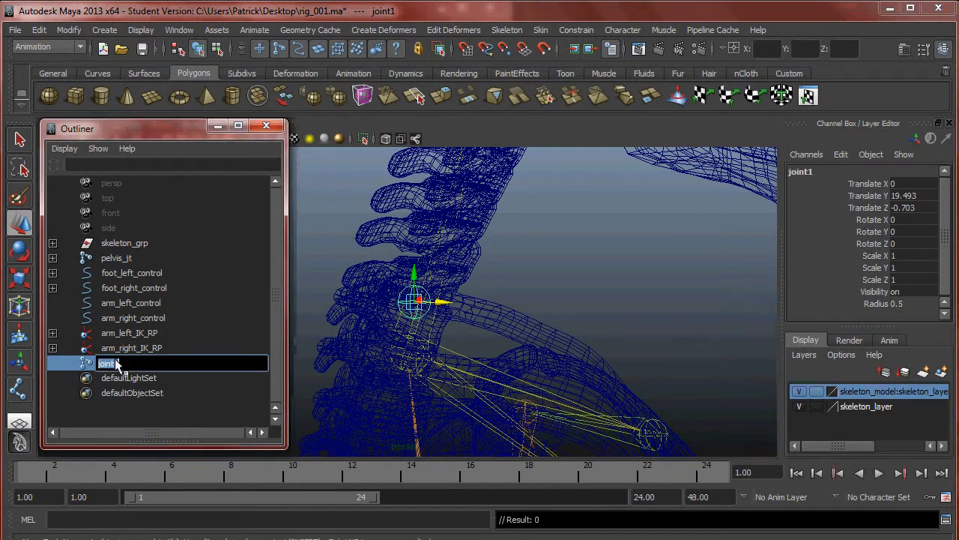
pyautogui.write('neck_bottom')
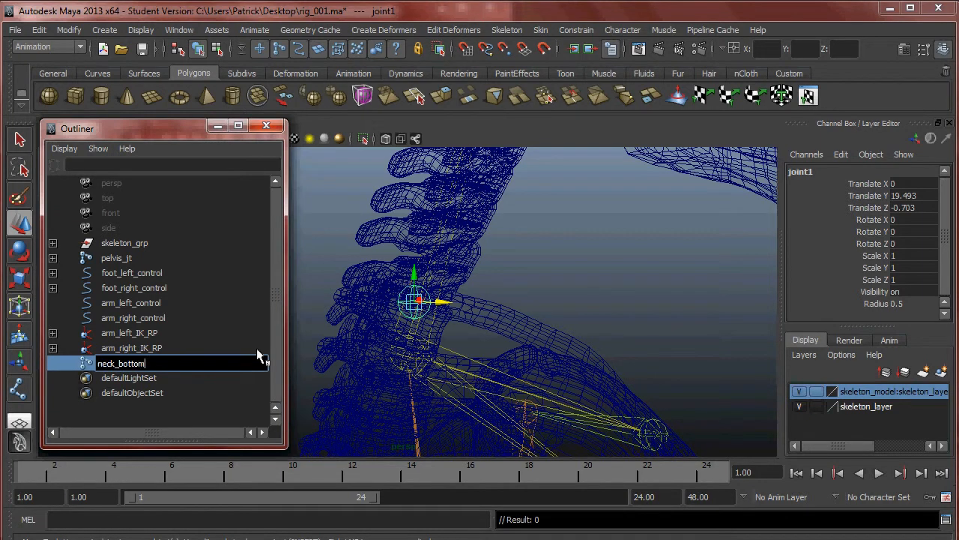
pyautogui.write('_jt')
pyautogui.press('Return')
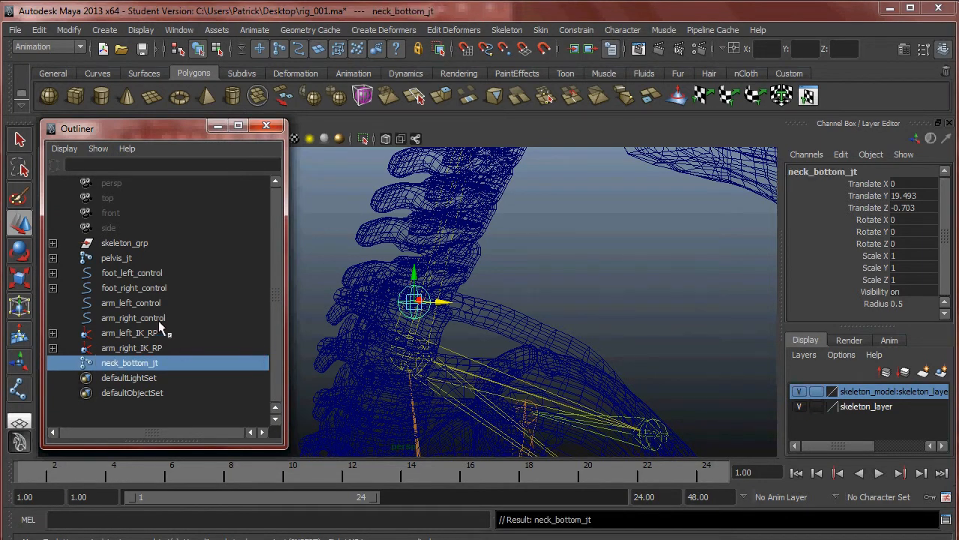
# - Expand the pelvis_jt hierarchy down to chest_jt and parent neck_bottom_jt under chest_jt
pyautogui.click(53, 258)
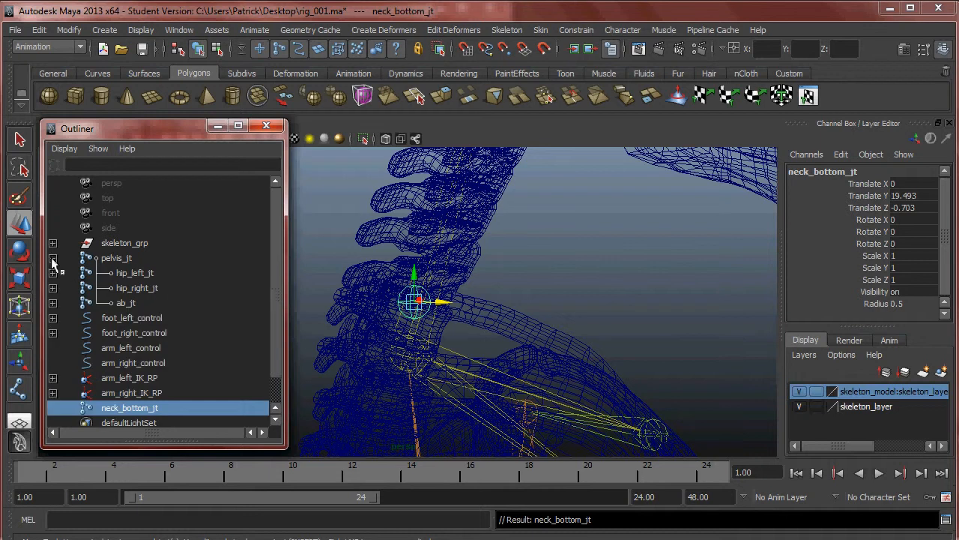
pyautogui.click(53, 302)
pyautogui.click(52, 318)
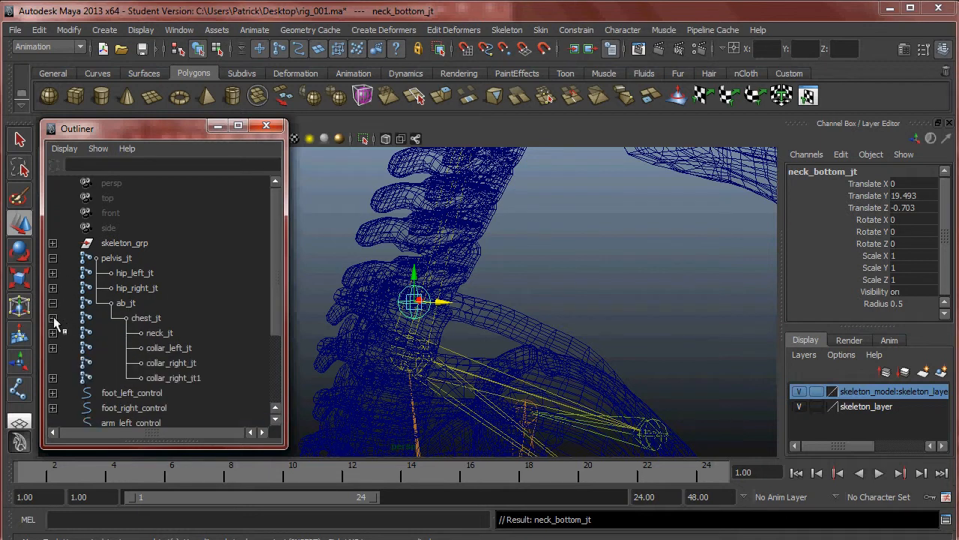
pyautogui.scroll(-3, 171, 341)
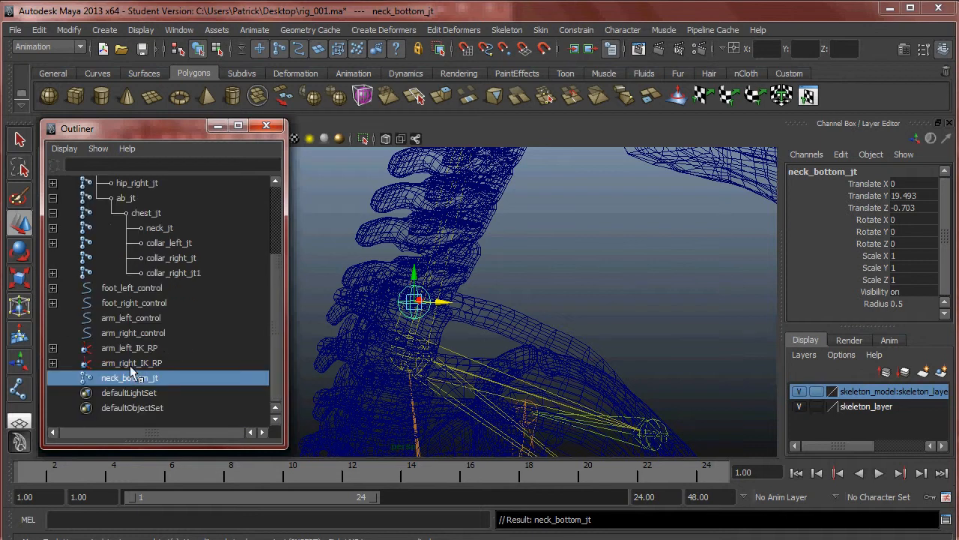
pyautogui.moveTo(139, 379); pyautogui.dragTo(142, 212, button='middle')
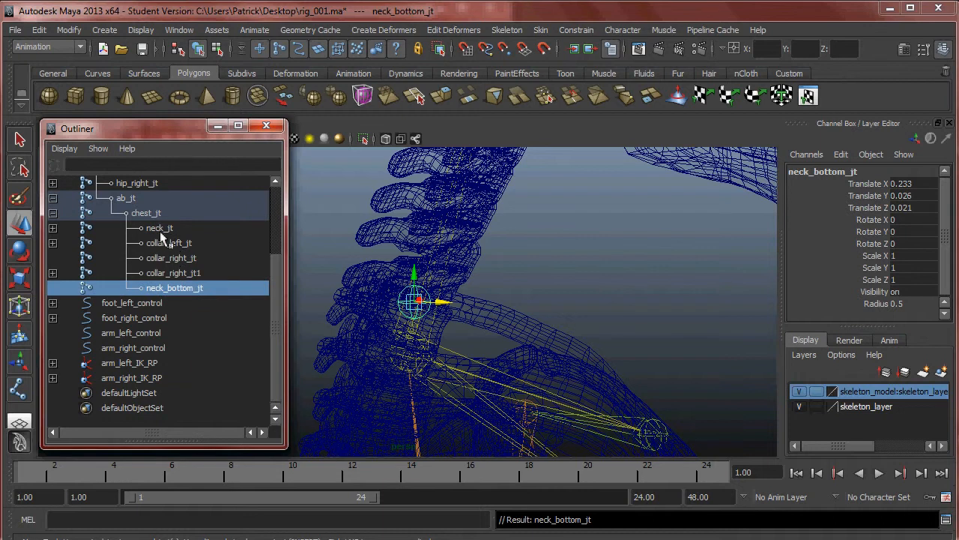
# - Parent neck_jt under neck_bottom_jt and inspect the resulting neck joint chain
pyautogui.click(166, 230)
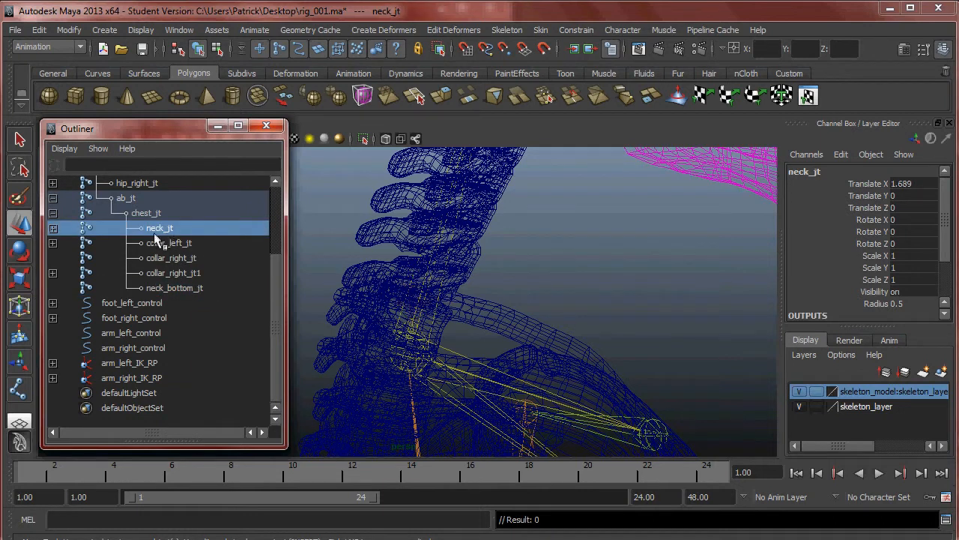
pyautogui.moveTo(156, 229); pyautogui.dragTo(168, 287, button='middle')
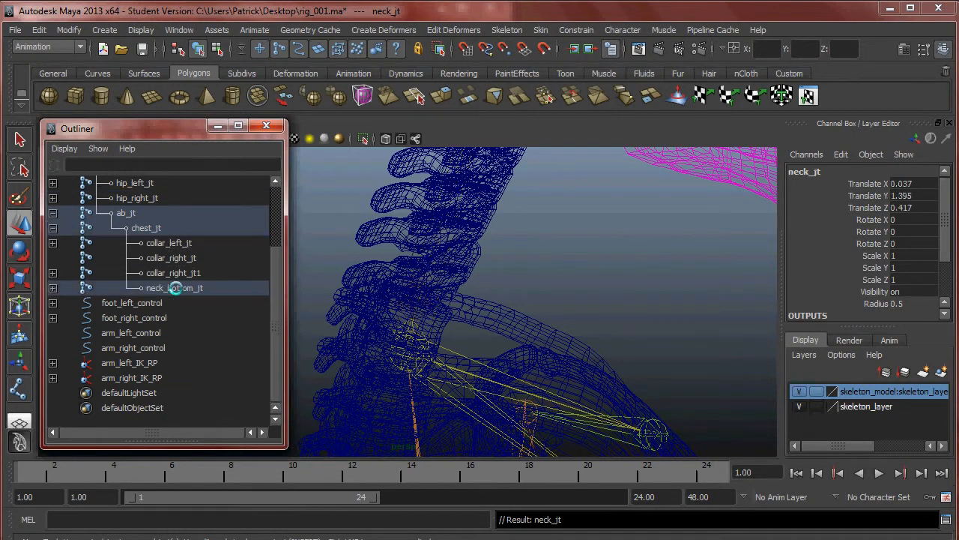
pyautogui.click(428, 304)
pyautogui.keyDown('alt'); pyautogui.moveTo(509, 303); pyautogui.dragTo(457, 395); pyautogui.keyUp('alt')
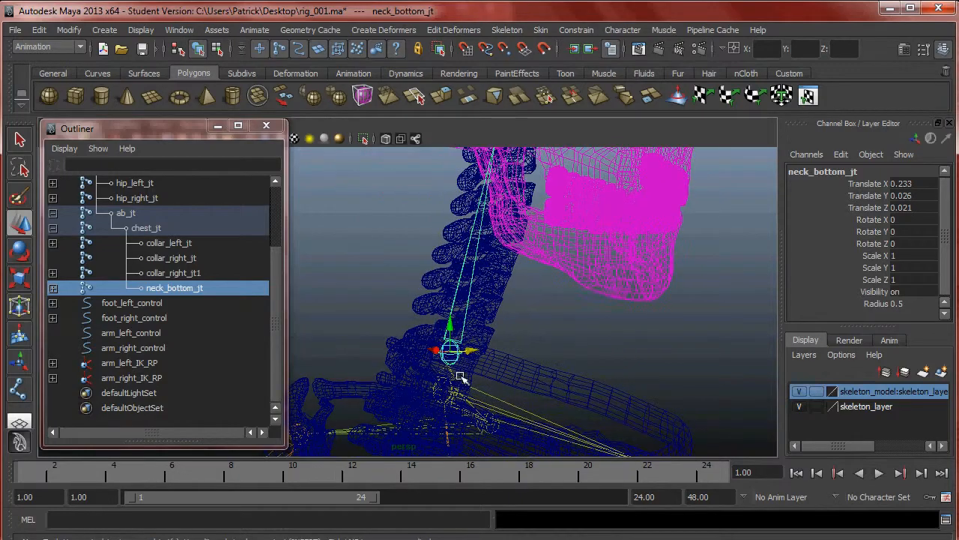
pyautogui.keyDown('alt'); pyautogui.moveTo(574, 322); pyautogui.dragTo(553, 347); pyautogui.keyUp('alt')
pyautogui.keyDown('alt'); pyautogui.moveTo(524, 307); pyautogui.dragTo(483, 281); pyautogui.keyUp('alt')
# - Check which joints influence the neck mesh by selecting the mesh, ab_jt, chest_jt and neck_bottom_jt in turn
pyautogui.click(486, 276)
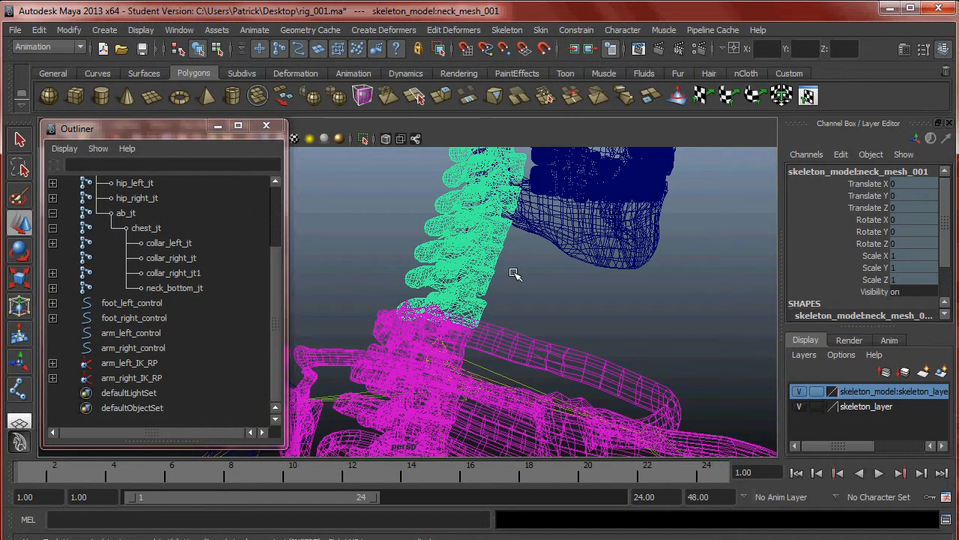
pyautogui.click(437, 369)
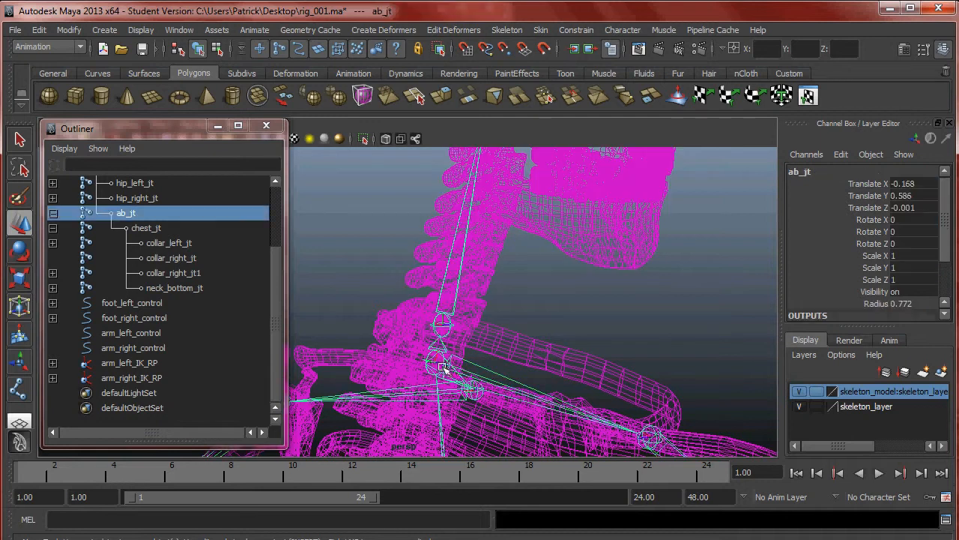
pyautogui.click(167, 229)
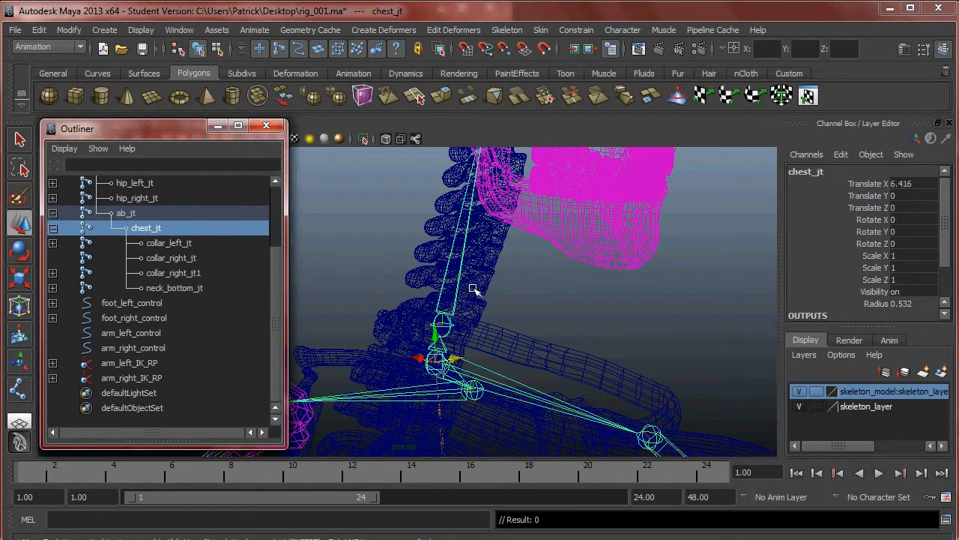
pyautogui.click(442, 325)
pyautogui.click(478, 291)
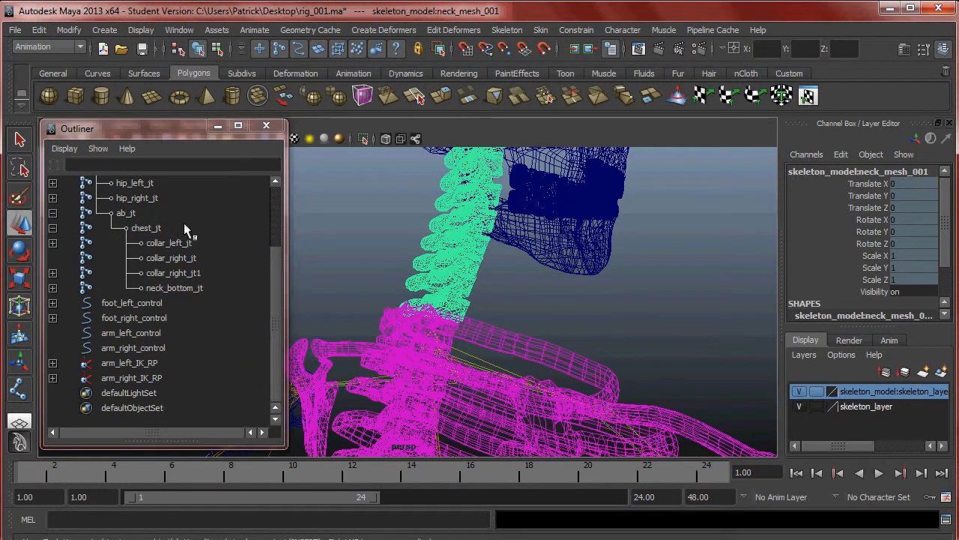
pyautogui.click(156, 227)
pyautogui.click(133, 213)
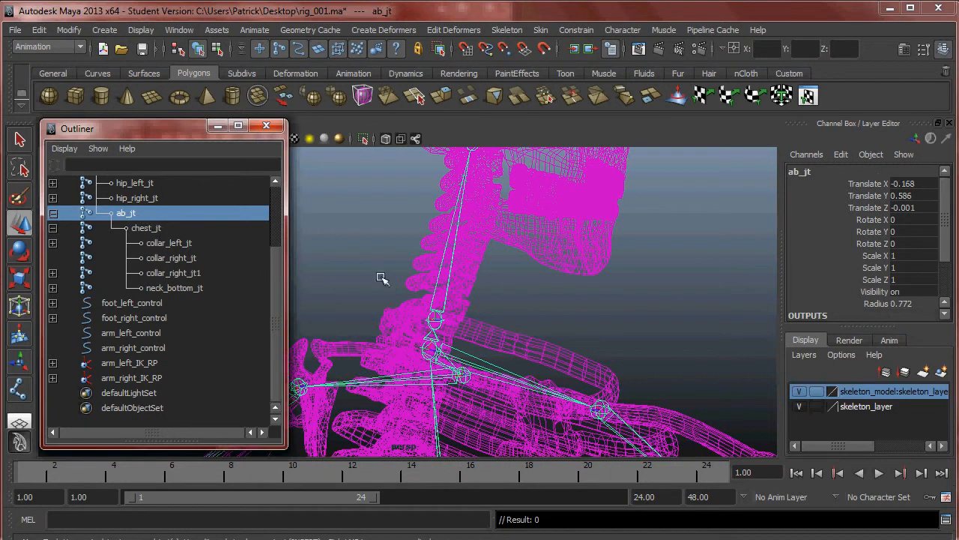
pyautogui.click(476, 270)
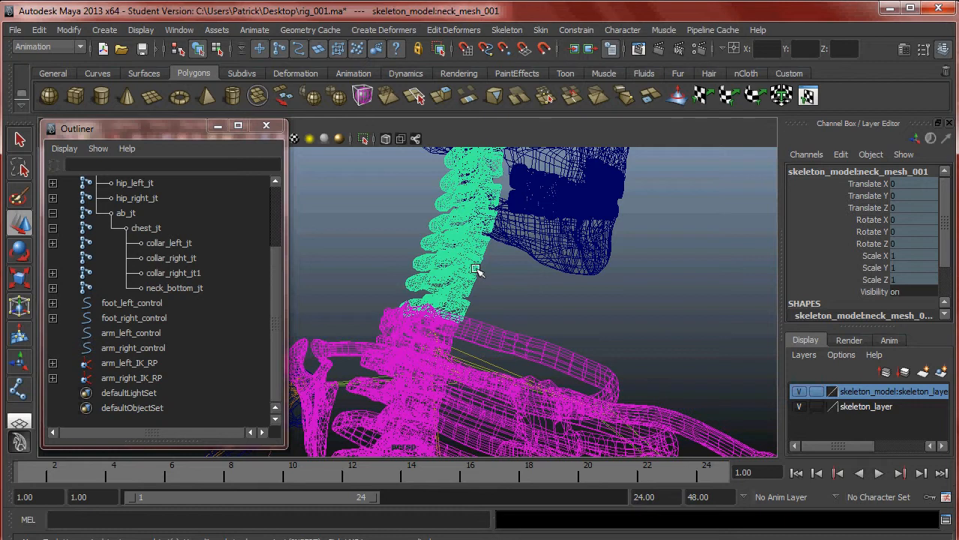
# - Delete the construction history of the neck mesh to remove its existing joint binding
pyautogui.keyDown('alt'); pyautogui.moveTo(617, 354); pyautogui.dragTo(558, 268, button='right'); pyautogui.keyUp('alt')
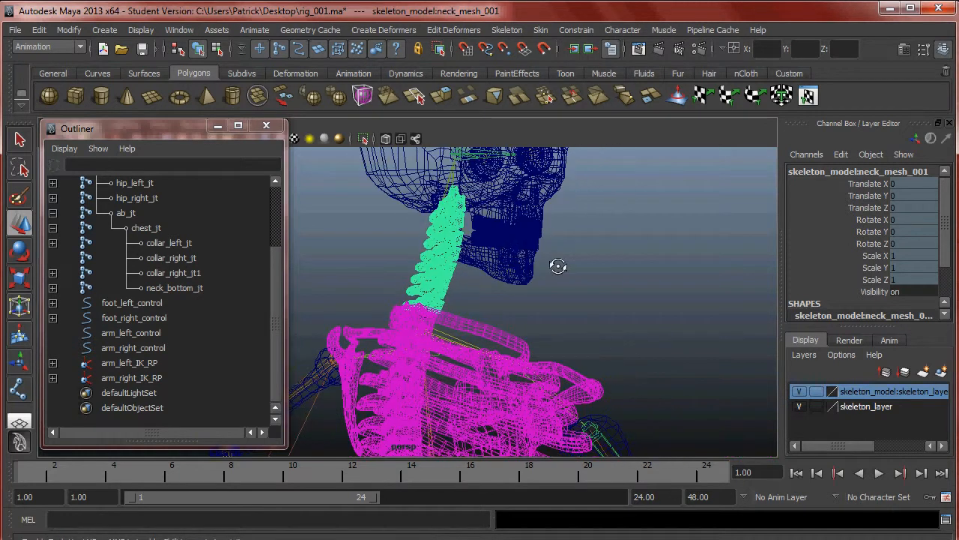
pyautogui.keyDown('alt'); pyautogui.moveTo(559, 267); pyautogui.dragTo(454, 274); pyautogui.keyUp('alt')
pyautogui.keyDown('alt'); pyautogui.moveTo(466, 271); pyautogui.dragTo(484, 294, button='middle'); pyautogui.keyUp('alt')
pyautogui.keyDown('alt'); pyautogui.moveTo(483, 295); pyautogui.dragTo(573, 300, button='right'); pyautogui.keyUp('alt')
pyautogui.click(422, 237)
pyautogui.click(458, 242)
pyautogui.keyDown('alt'); pyautogui.moveTo(458, 243); pyautogui.dragTo(693, 293); pyautogui.keyUp('alt')
pyautogui.keyDown('alt'); pyautogui.moveTo(393, 291); pyautogui.dragTo(330, 289, button='right'); pyautogui.keyUp('alt')
pyautogui.keyDown('alt'); pyautogui.moveTo(447, 285); pyautogui.dragTo(534, 302, button='middle'); pyautogui.keyUp('alt')
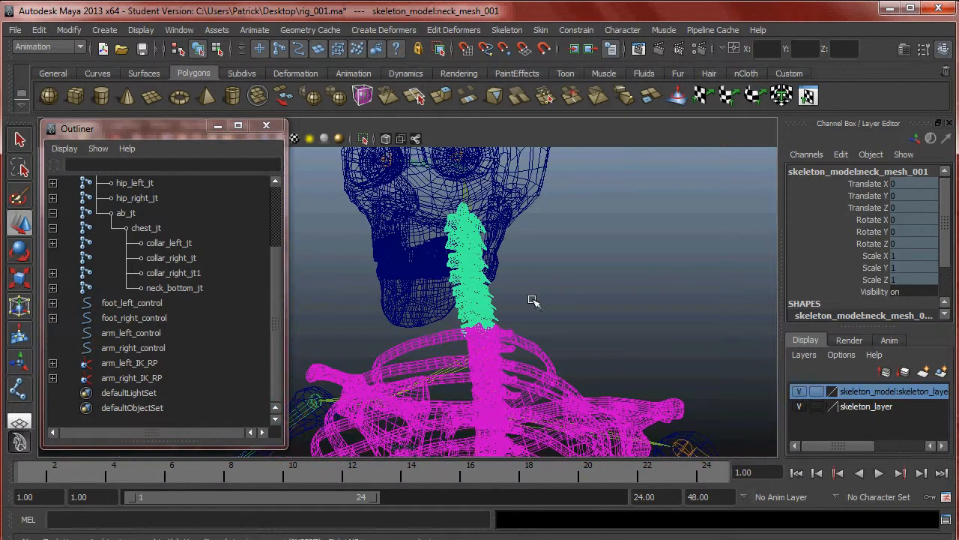
pyautogui.click(39, 30)
pyautogui.moveTo(98, 189)
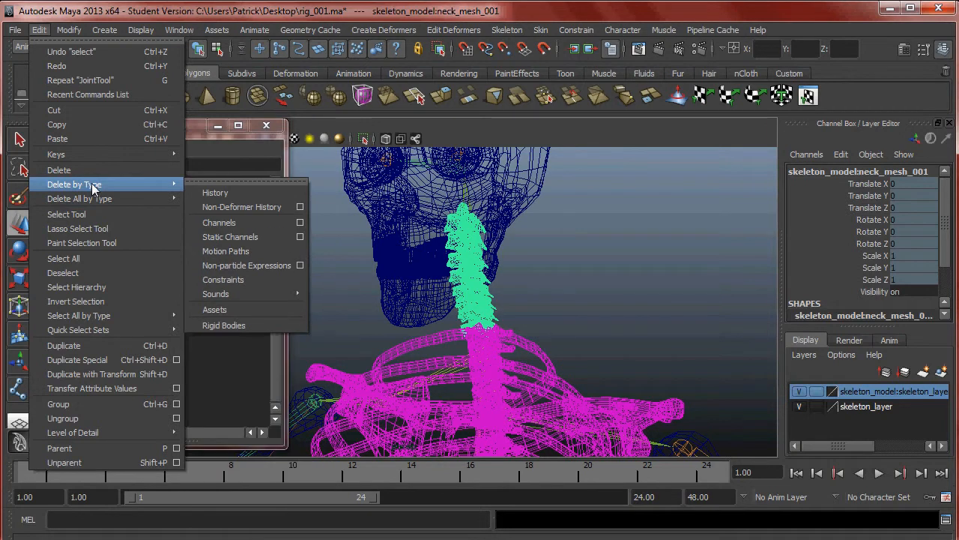
pyautogui.click(231, 193)
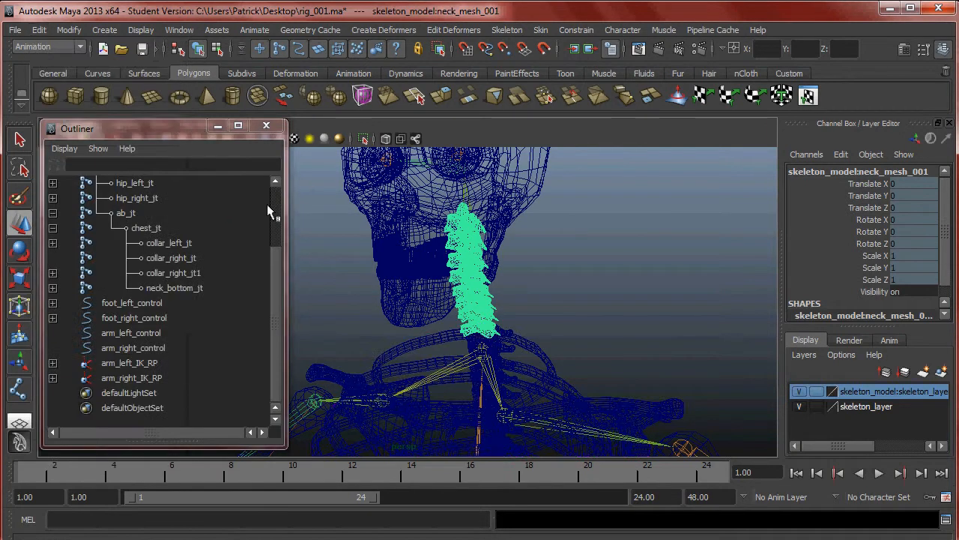
pyautogui.click(530, 283)
pyautogui.keyDown('alt'); pyautogui.moveTo(496, 305); pyautogui.dragTo(540, 315); pyautogui.keyUp('alt')
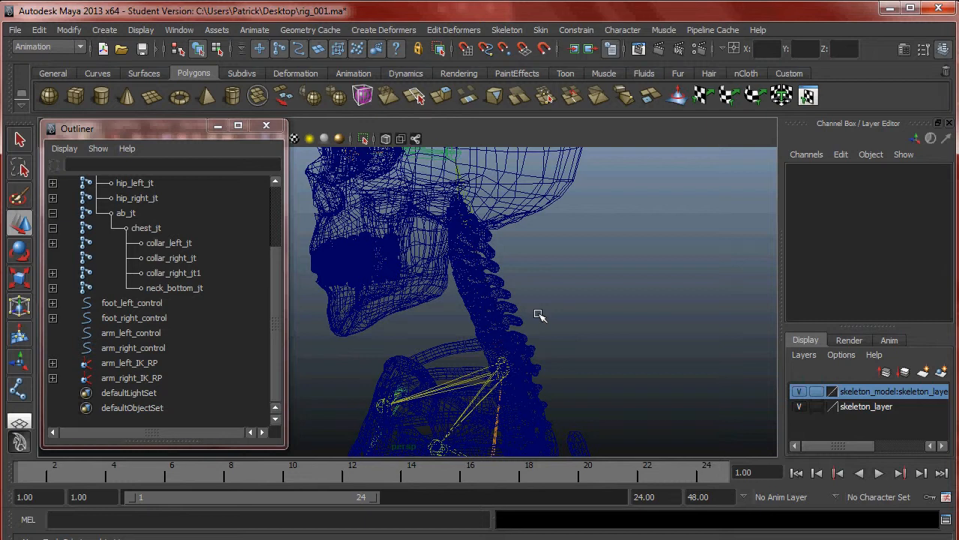
# - Bind the neck mesh to neck_bottom_jt using Rigid Bind
pyautogui.click(516, 339)
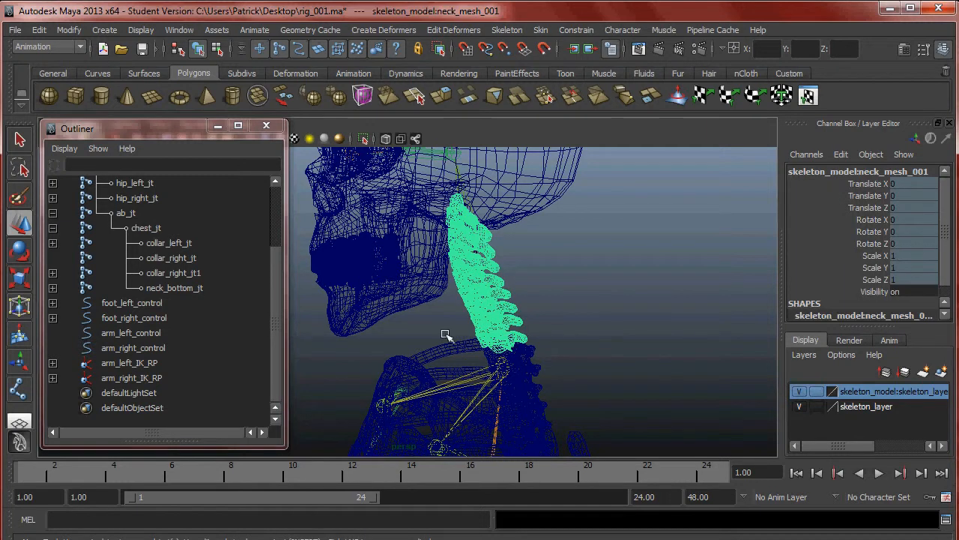
pyautogui.click(517, 294)
pyautogui.press('5')
pyautogui.keyDown('alt'); pyautogui.moveTo(514, 321); pyautogui.dragTo(590, 391, button='right'); pyautogui.keyUp('alt')
pyautogui.press('4')
pyautogui.click(567, 383)
pyautogui.keyDown('alt'); pyautogui.moveTo(571, 382); pyautogui.dragTo(549, 360); pyautogui.keyUp('alt')
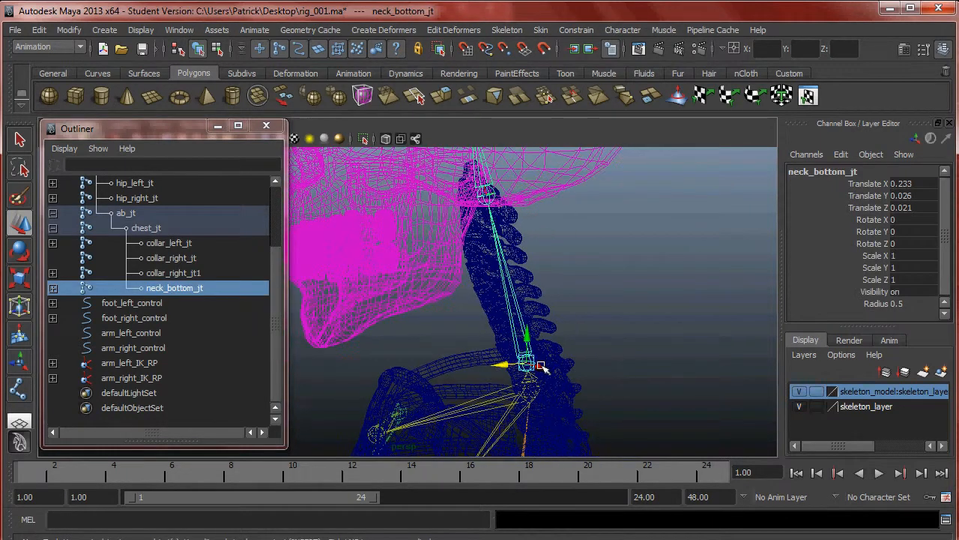
pyautogui.keyDown('shift'); pyautogui.click(542, 296); pyautogui.keyUp('shift')
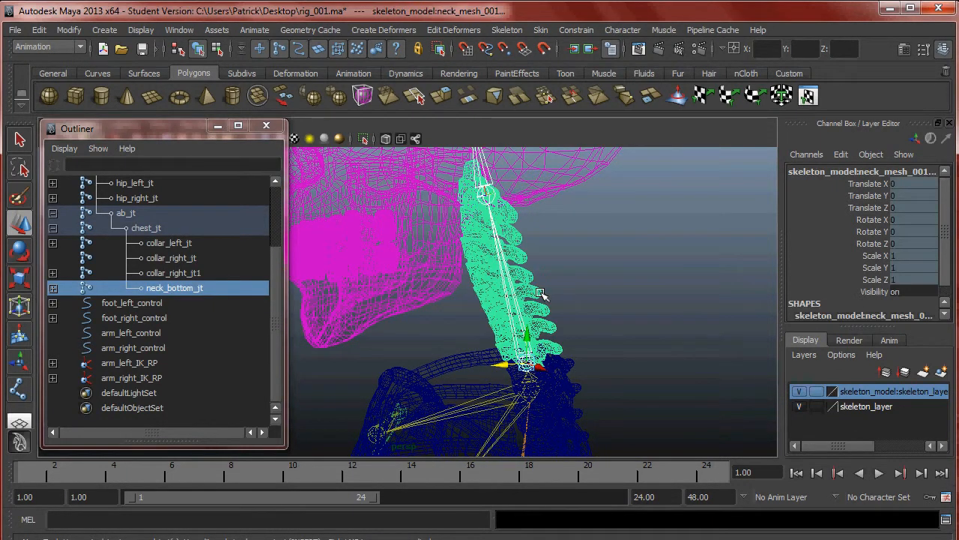
pyautogui.click(540, 30)
pyautogui.moveTo(560, 52)
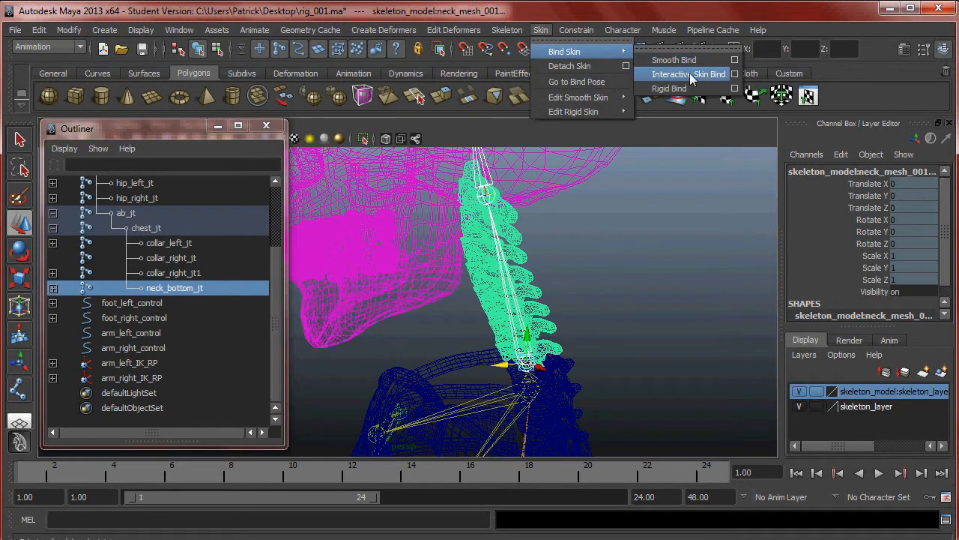
pyautogui.click(669, 88)
pyautogui.click(609, 308)
# - Test the binding by rotating neck_bottom_jt about 15 degrees around X, and undo the rotation
pyautogui.click(535, 357)
pyautogui.press('e')
pyautogui.moveTo(513, 346); pyautogui.dragTo(482, 339)
pyautogui.hotkey('ctrl', 'z')
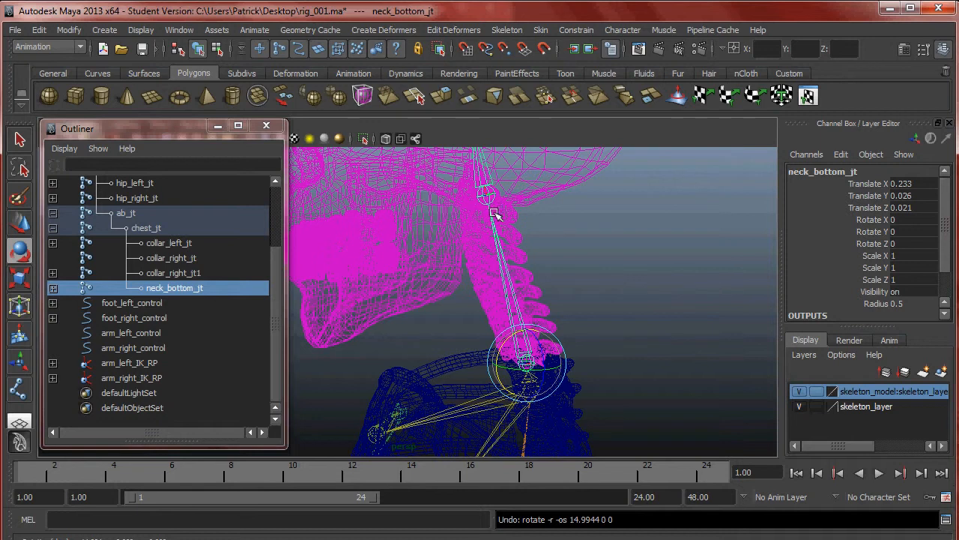
# - Examine the joints and meshes of the neck and head that belong to neck_bottom_jt from several angles
pyautogui.click(622, 360)
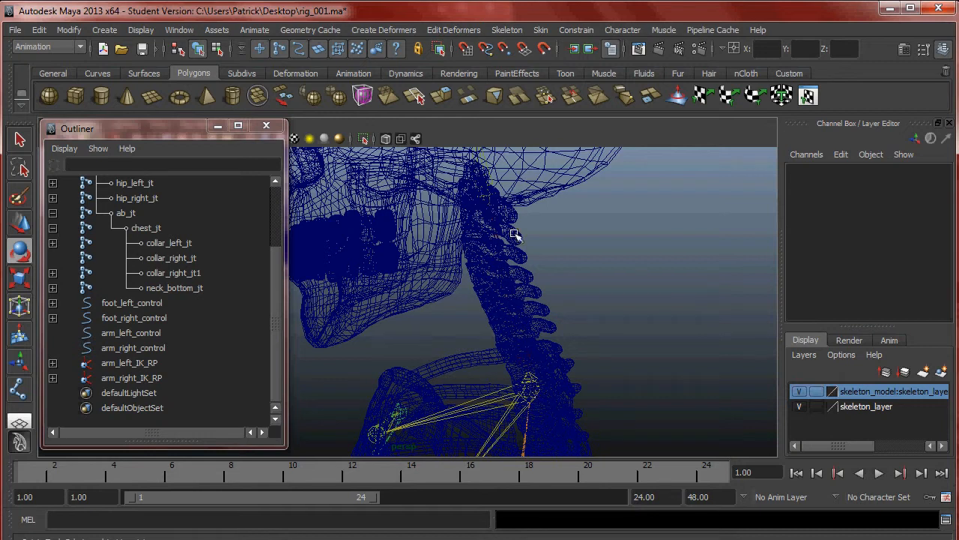
pyautogui.scroll(-5, 544, 388)
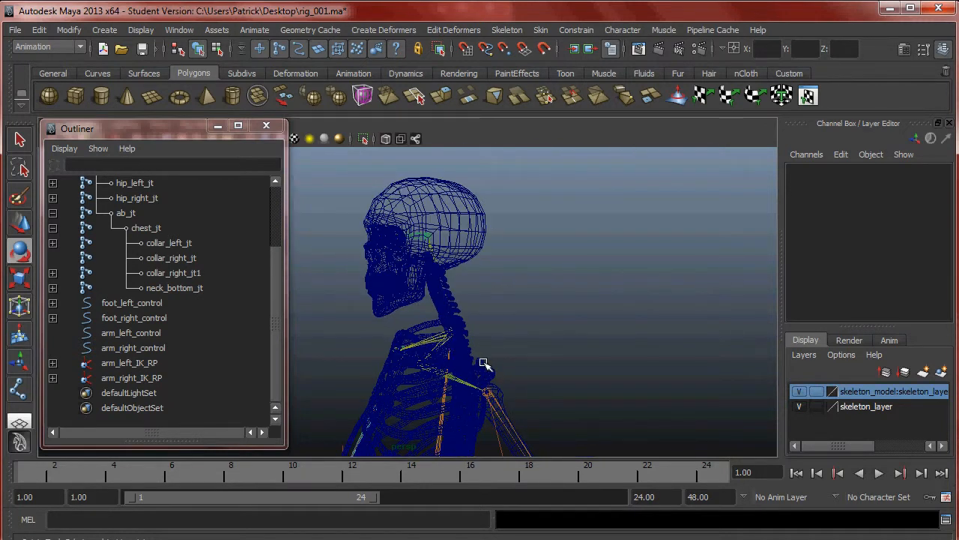
pyautogui.scroll(6, 422, 332)
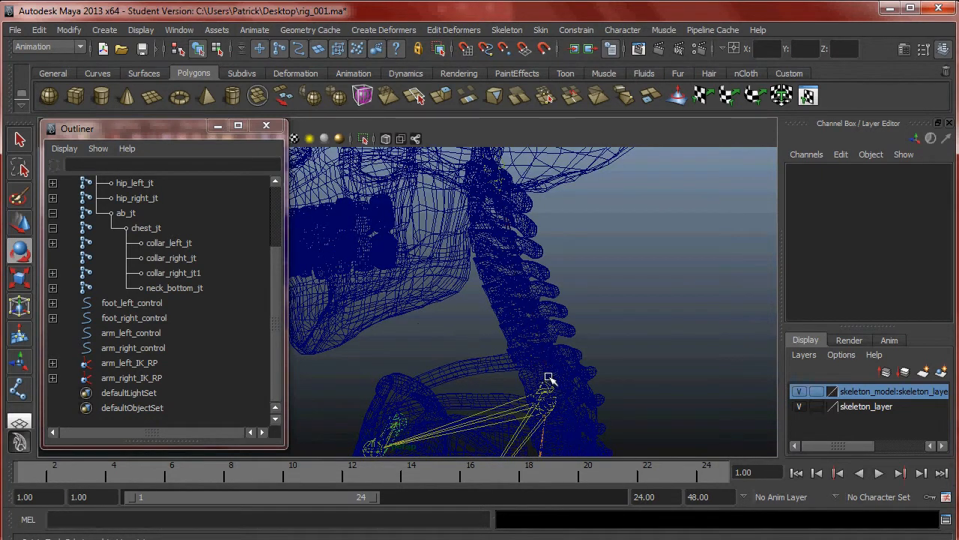
pyautogui.click(549, 377)
pyautogui.keyDown('alt'); pyautogui.moveTo(585, 392); pyautogui.dragTo(586, 287); pyautogui.keyUp('alt')
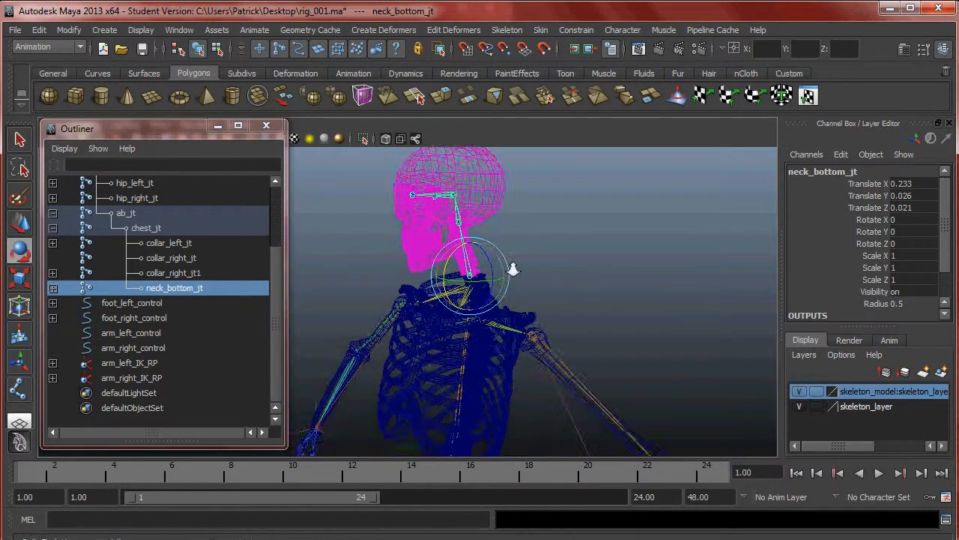
pyautogui.keyDown('alt'); pyautogui.moveTo(584, 287); pyautogui.dragTo(524, 259, button='right'); pyautogui.keyUp('alt')
pyautogui.click(554, 256)
pyautogui.keyDown('alt'); pyautogui.moveTo(553, 257); pyautogui.dragTo(502, 262); pyautogui.keyUp('alt')
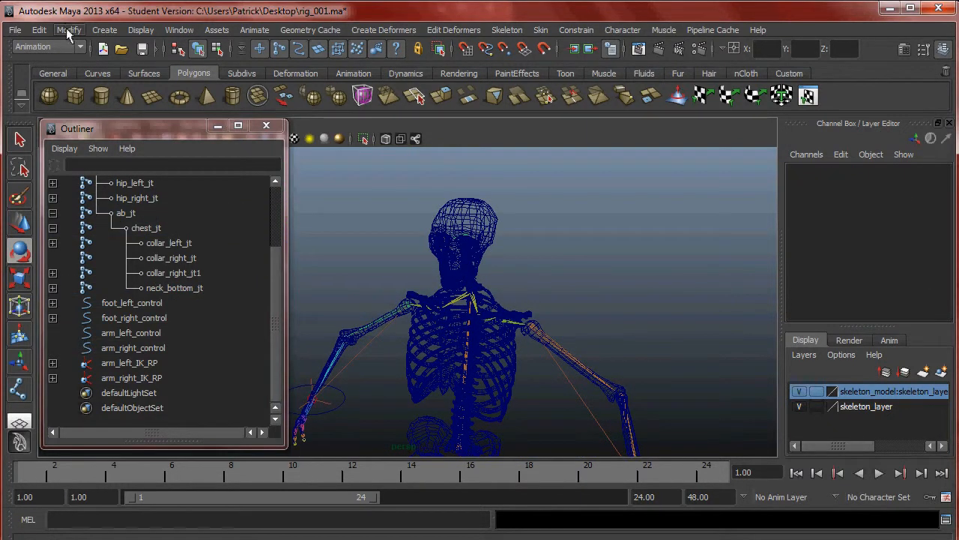
# - Draw a NURBS circle on the ground grid at the skeleton's feet, centred at about X -0.3, Z 0
pyautogui.click(104, 30)
pyautogui.moveTo(179, 30)
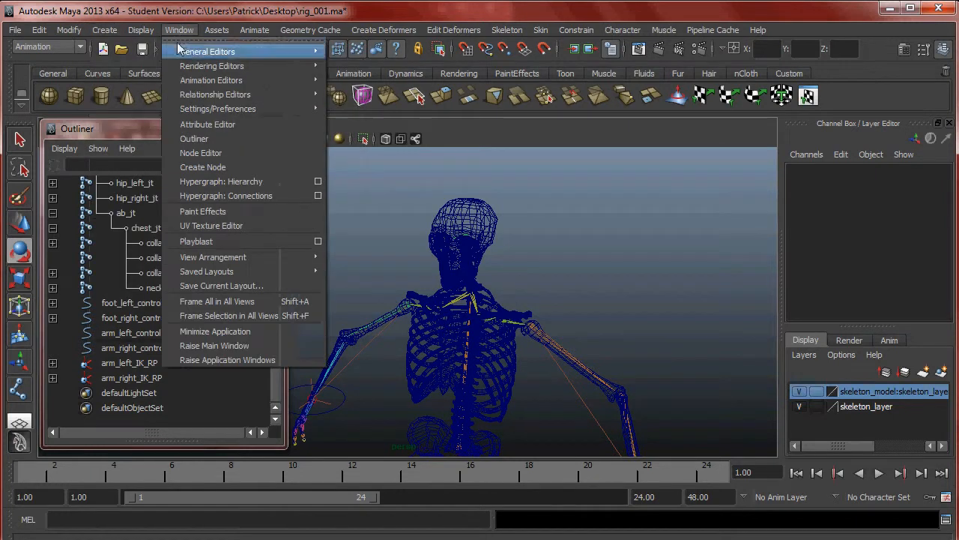
pyautogui.moveTo(120, 34)
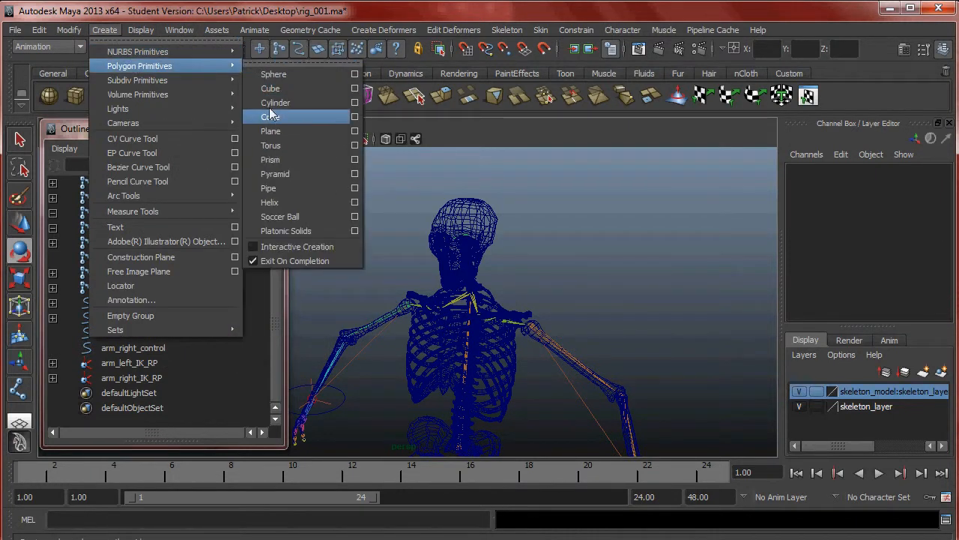
pyautogui.moveTo(195, 66)
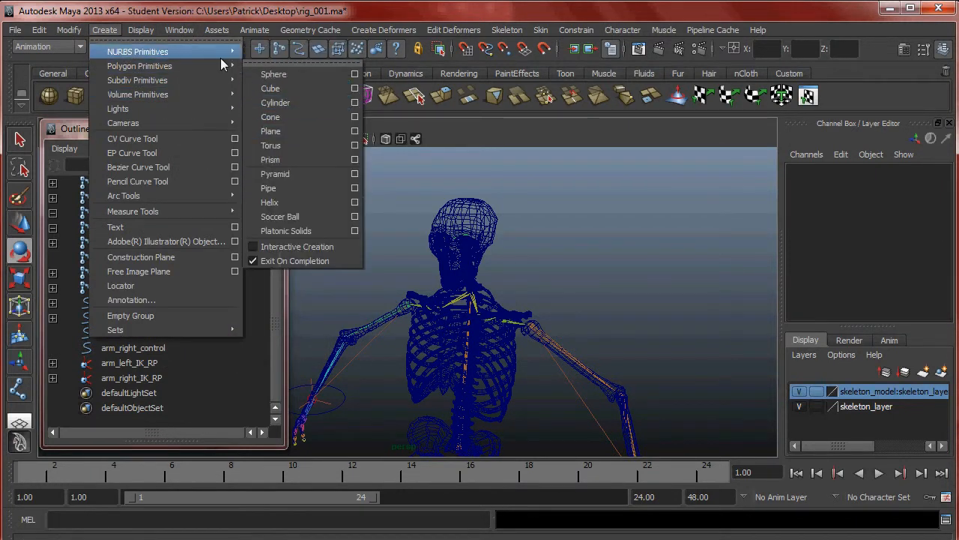
pyautogui.click(276, 148)
pyautogui.keyDown('alt'); pyautogui.moveTo(562, 262); pyautogui.dragTo(563, 291); pyautogui.keyUp('alt')
pyautogui.keyDown('alt'); pyautogui.moveTo(564, 292); pyautogui.dragTo(446, 303, button='right'); pyautogui.keyUp('alt')
pyautogui.moveTo(440, 408); pyautogui.dragTo(463, 429)
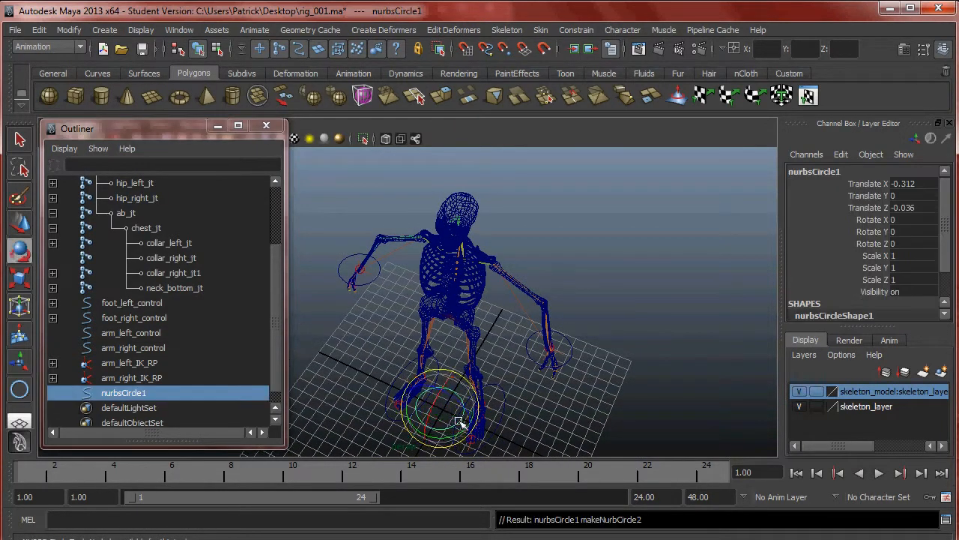
# - Move the circle up onto the neck joint at the base of the skull and hide the skeleton model layer
pyautogui.press('w')
pyautogui.moveTo(446, 378); pyautogui.dragTo(455, 201)
pyautogui.keyDown('alt'); pyautogui.moveTo(469, 214); pyautogui.dragTo(455, 264); pyautogui.keyUp('alt')
pyautogui.press('f')
pyautogui.moveTo(407, 301); pyautogui.dragTo(502, 255)
pyautogui.click(799, 392)
pyautogui.keyDown('alt'); pyautogui.moveTo(578, 297); pyautogui.dragTo(612, 300); pyautogui.keyUp('alt')
pyautogui.click(799, 391)
pyautogui.click(800, 391)
# - Rename the new circle as head_control and reselect it
pyautogui.doubleClick(126, 392)
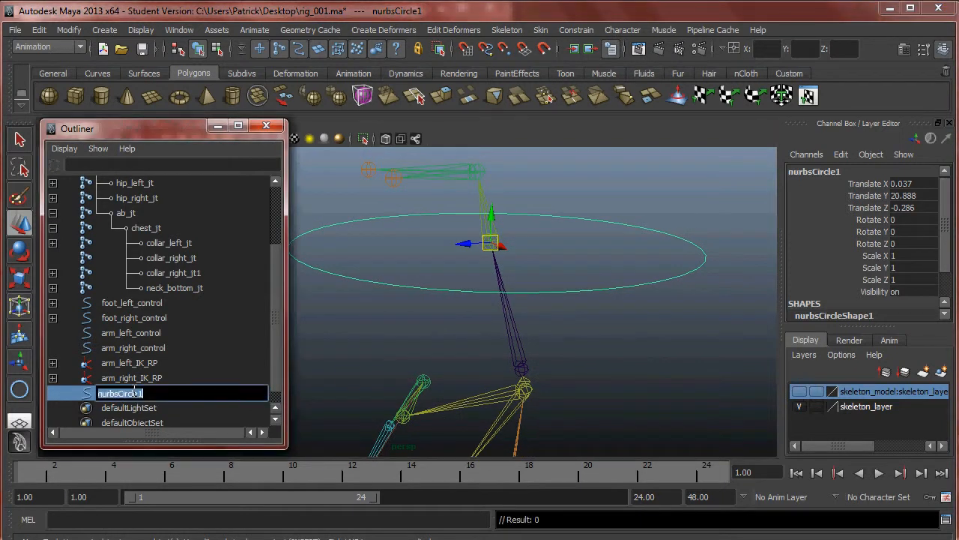
pyautogui.write('head_control')
pyautogui.press('Return')
pyautogui.click(599, 352)
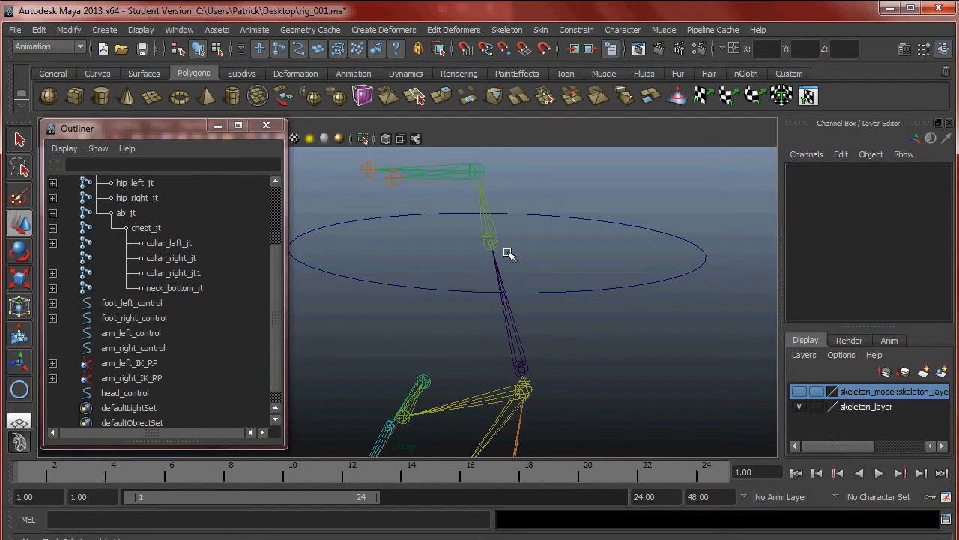
pyautogui.moveTo(662, 321); pyautogui.dragTo(663, 322)
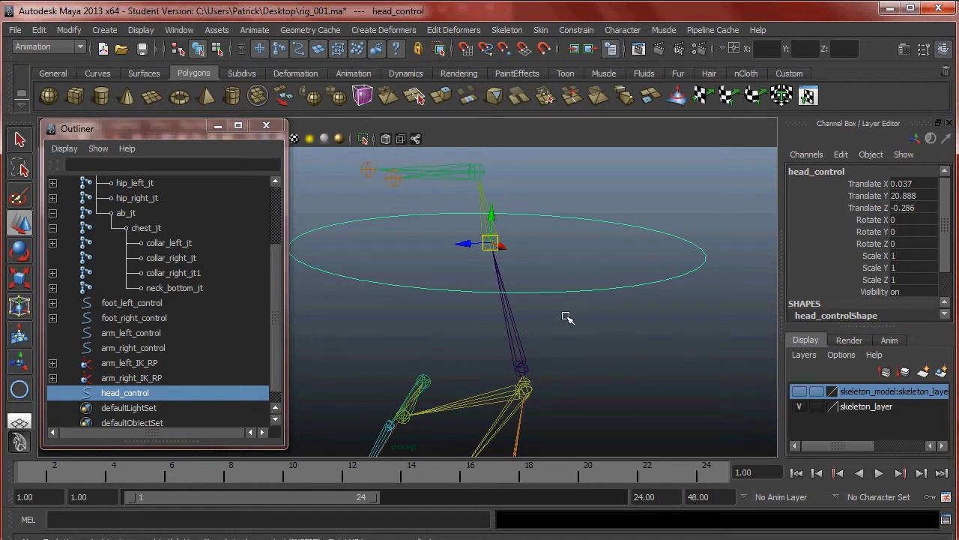
# - Create an IK handle with the ikSCsolver from neck_bottom_jt to the neck joint at the centre of the circle
pyautogui.click(516, 30)
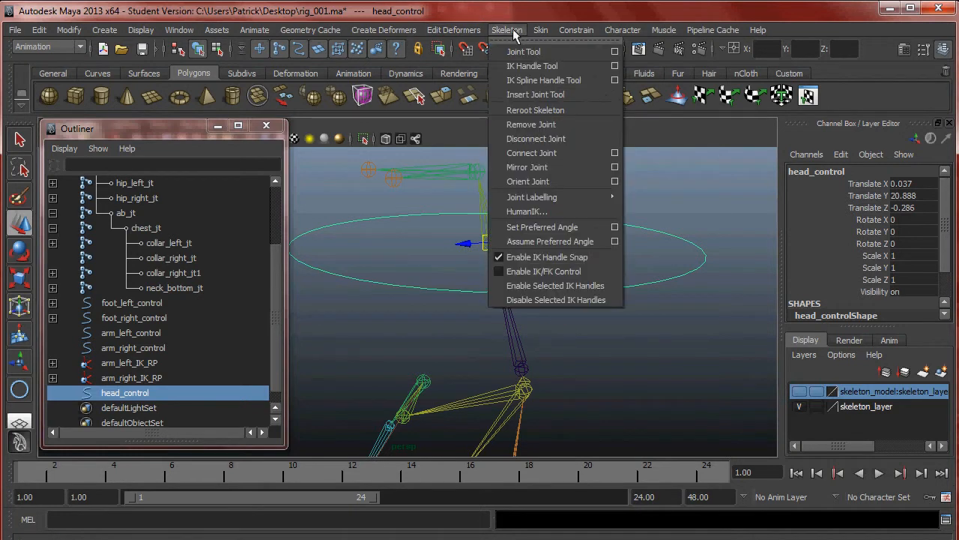
pyautogui.click(616, 66)
pyautogui.moveTo(189, 134); pyautogui.dragTo(190, 239)
pyautogui.click(196, 185)
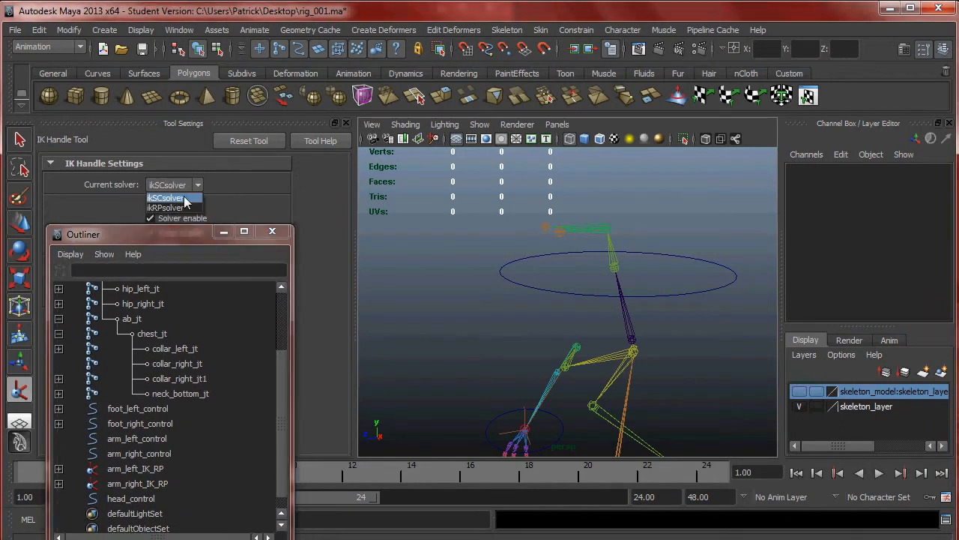
pyautogui.click(167, 198)
pyautogui.keyDown('alt'); pyautogui.moveTo(611, 341); pyautogui.dragTo(504, 259, button='middle'); pyautogui.keyUp('alt')
pyautogui.keyDown('alt'); pyautogui.moveTo(504, 260); pyautogui.dragTo(595, 257, button='right'); pyautogui.keyUp('alt')
pyautogui.keyDown('alt'); pyautogui.moveTo(595, 259); pyautogui.dragTo(626, 331, button='middle'); pyautogui.keyUp('alt')
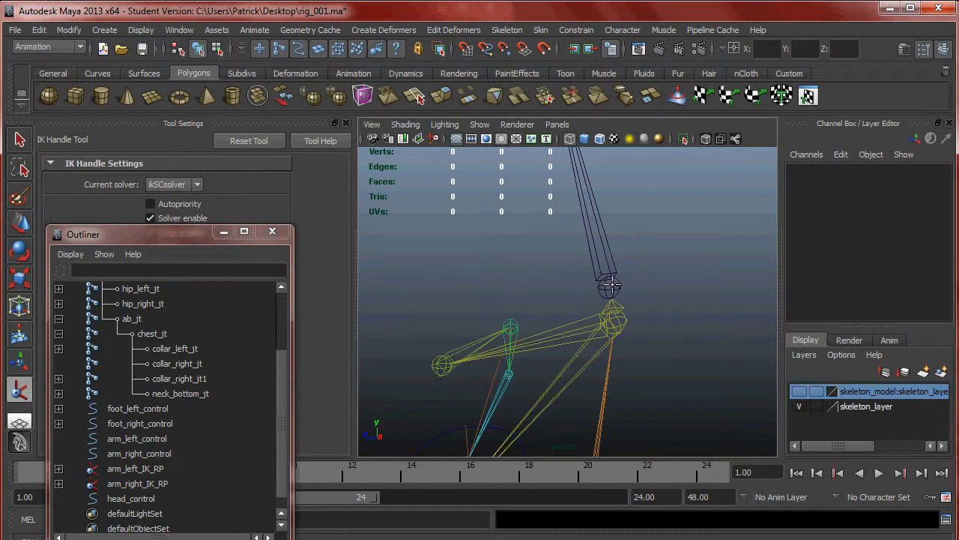
pyautogui.click(611, 285)
pyautogui.keyDown('alt'); pyautogui.moveTo(624, 244); pyautogui.dragTo(645, 401, button='middle'); pyautogui.keyUp('alt')
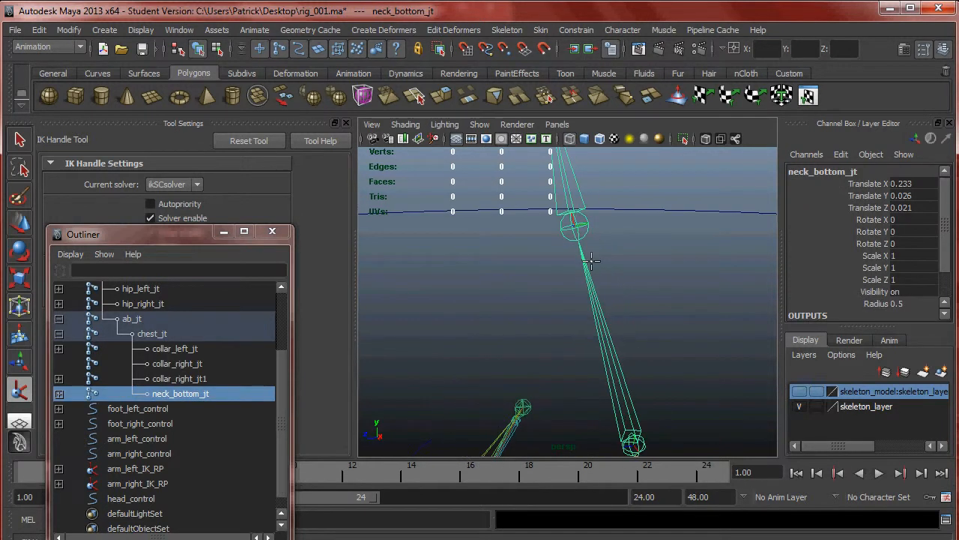
pyautogui.click(578, 229)
pyautogui.press('f')
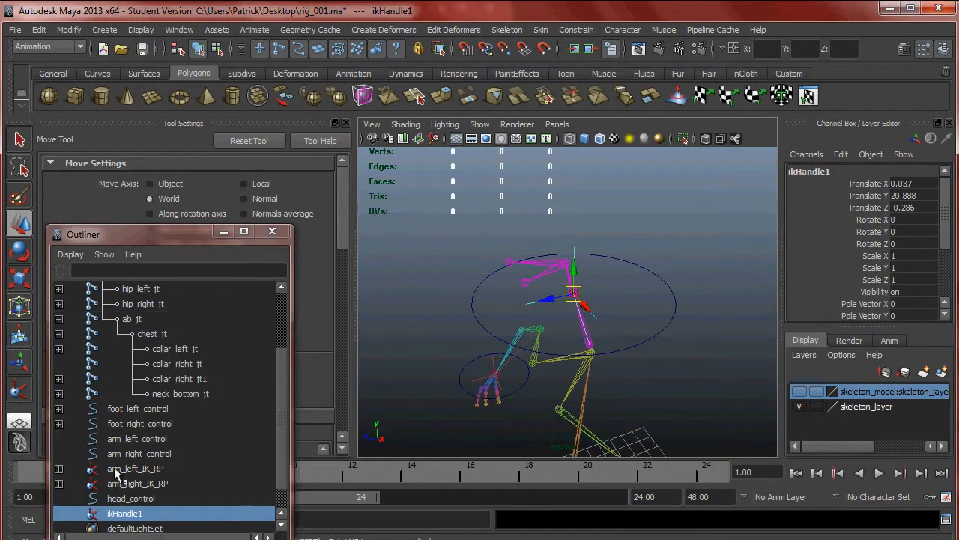
# - Rename the new IK handle as neck_IK_SC
pyautogui.doubleClick(125, 514)
pyautogui.moveTo(134, 233); pyautogui.dragTo(141, 124)
pyautogui.write('neck_IK_SC')
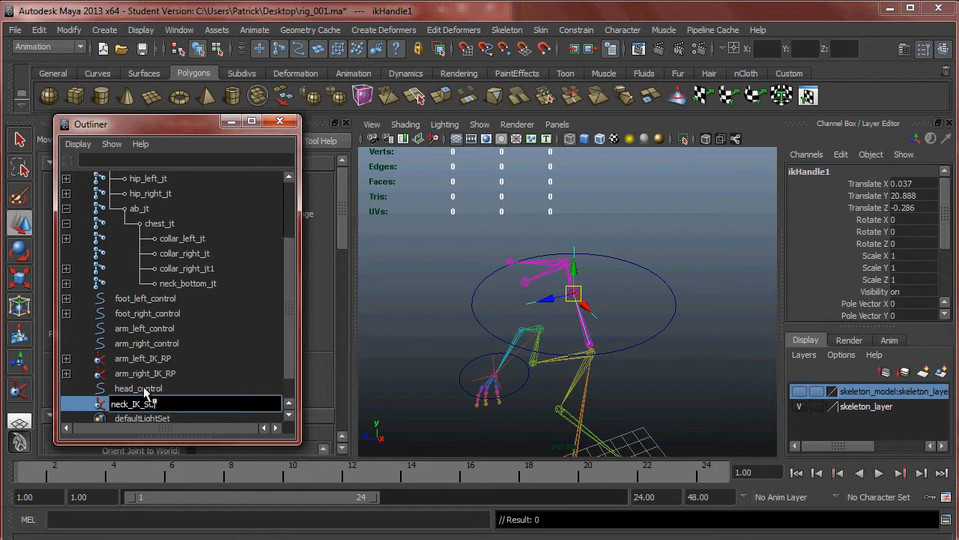
pyautogui.press('Return')
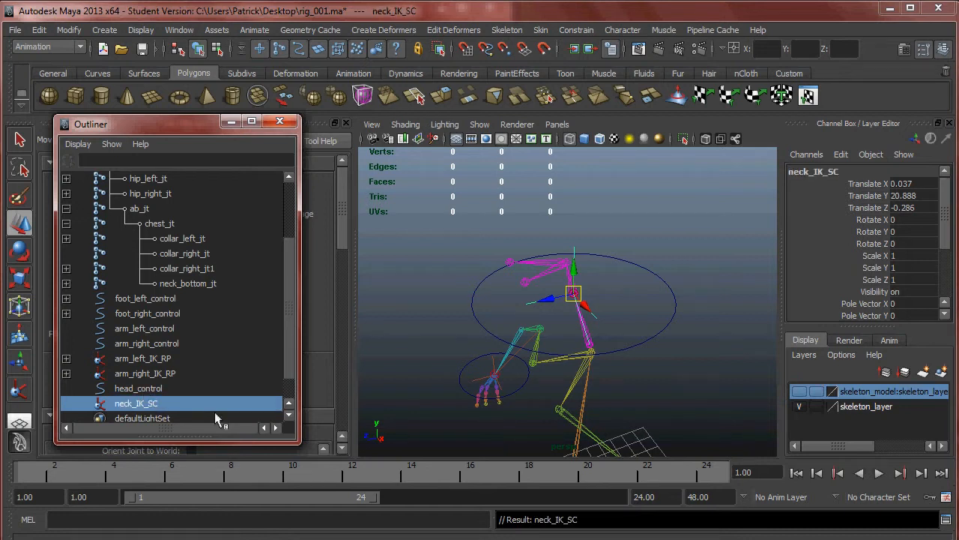
# - Parent-constrain neck_IK_SC to head_control with Maintain offset on, all translate axes constrained and Rotate All turned off
pyautogui.keyDown('alt'); pyautogui.moveTo(577, 317); pyautogui.dragTo(519, 332); pyautogui.keyUp('alt')
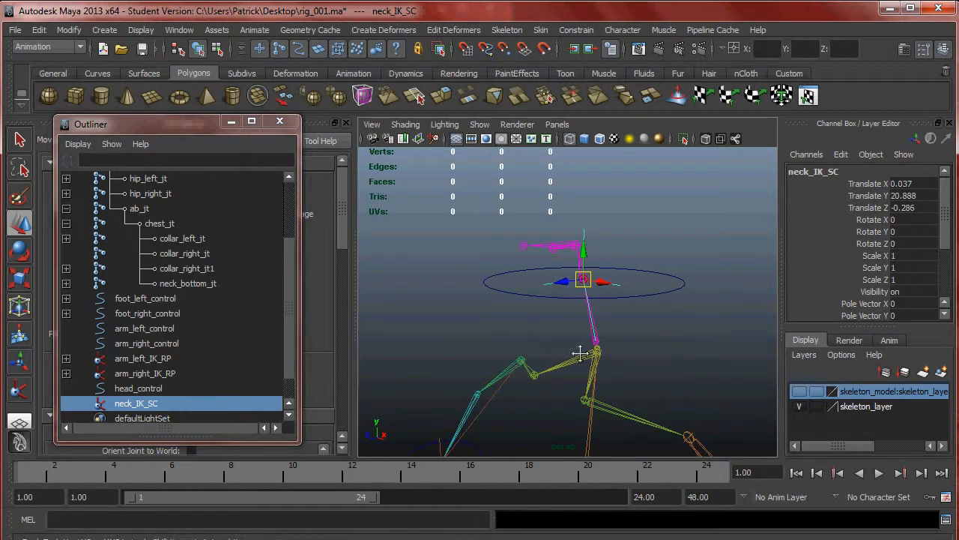
pyautogui.keyDown('alt'); pyautogui.moveTo(668, 338); pyautogui.dragTo(616, 341); pyautogui.keyUp('alt')
pyautogui.keyDown('alt'); pyautogui.moveTo(617, 342); pyautogui.dragTo(672, 357, button='right'); pyautogui.keyUp('alt')
pyautogui.keyDown('alt'); pyautogui.moveTo(574, 302); pyautogui.dragTo(589, 304); pyautogui.keyUp('alt')
pyautogui.moveTo(661, 324); pyautogui.dragTo(705, 330)
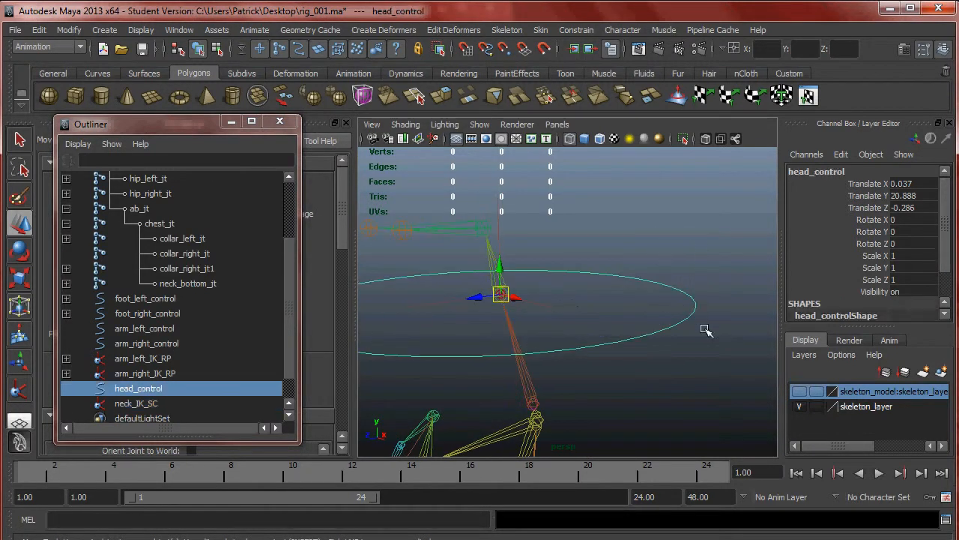
pyautogui.press('q')
pyautogui.keyDown('shift'); pyautogui.click(500, 240); pyautogui.keyUp('shift')
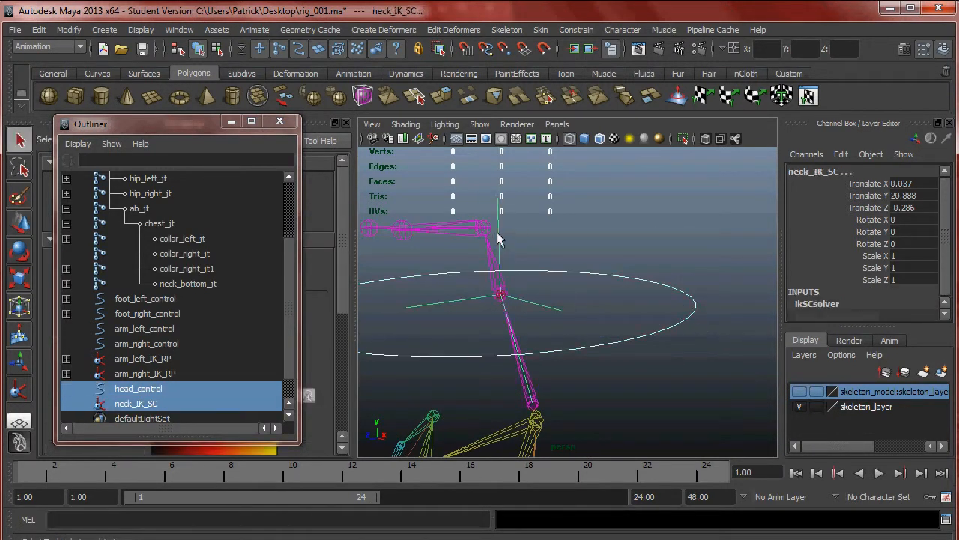
pyautogui.moveTo(587, 253); pyautogui.dragTo(620, 288)
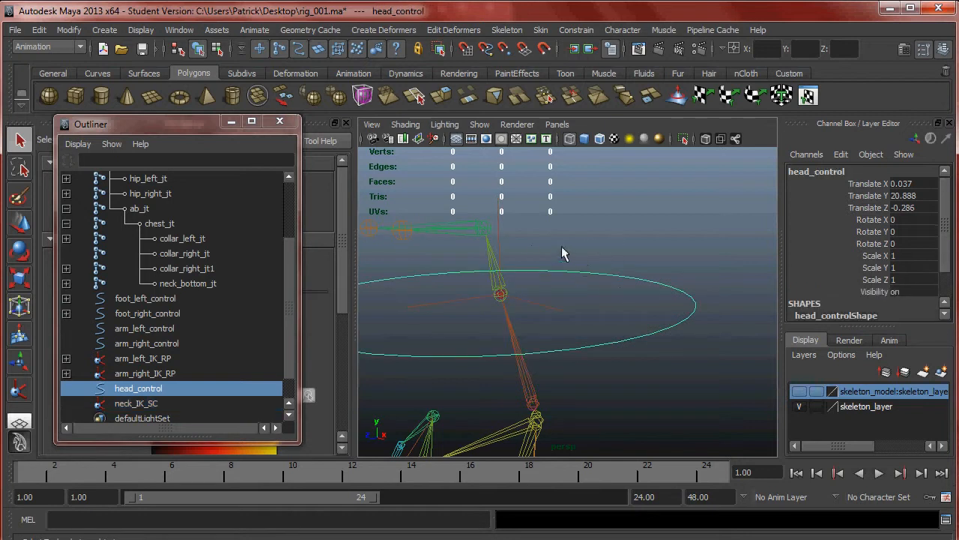
pyautogui.keyDown('shift'); pyautogui.click(499, 228); pyautogui.keyUp('shift')
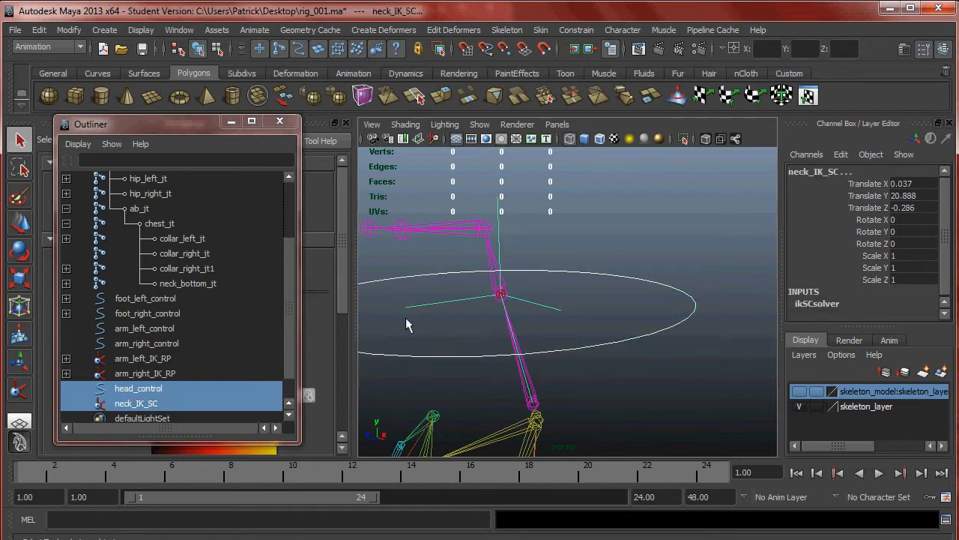
pyautogui.click(581, 33)
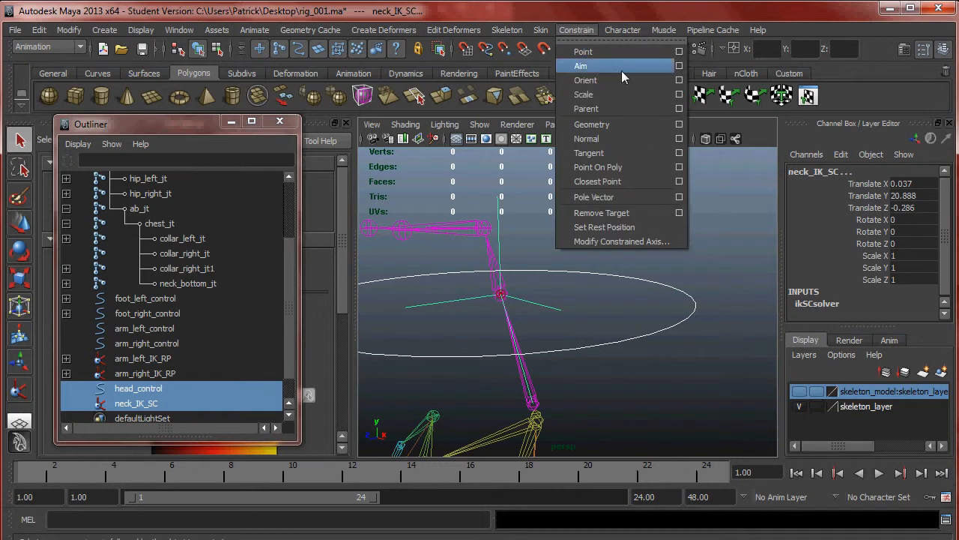
pyautogui.click(679, 109)
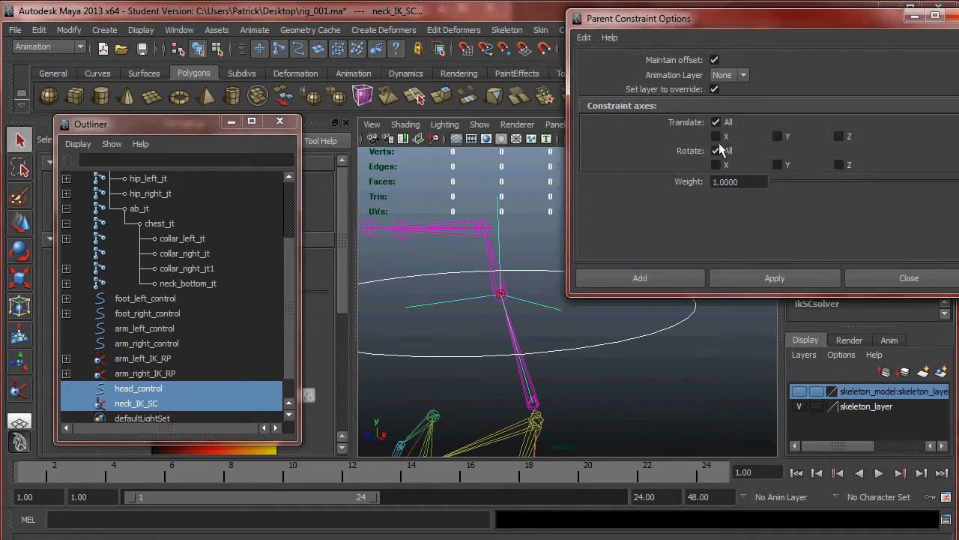
pyautogui.moveTo(744, 24); pyautogui.dragTo(715, 23)
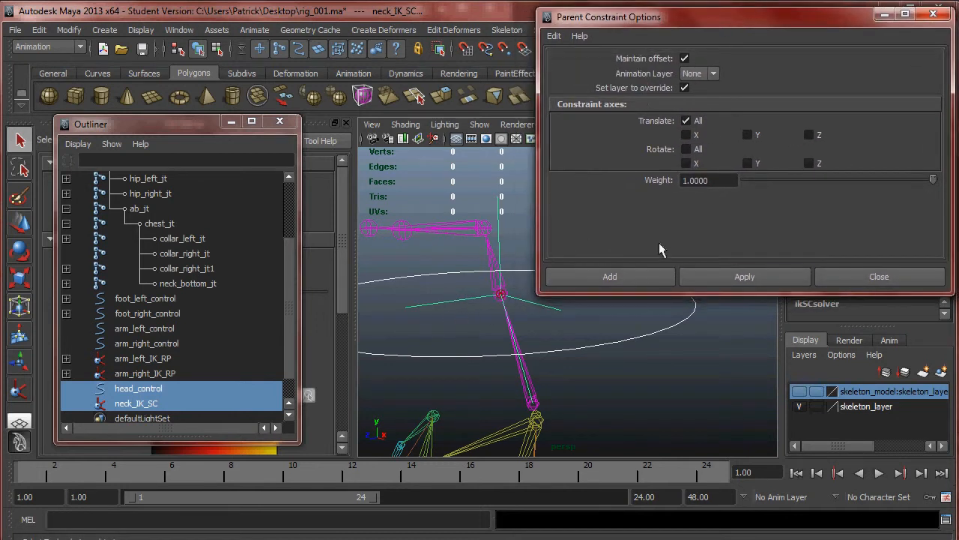
pyautogui.click(755, 275)
pyautogui.click(827, 276)
# - Test the parent constraint by moving head_control with the skeleton model layer shown, and undo the movement
pyautogui.click(655, 327)
pyautogui.scroll(-3, 625, 346)
pyautogui.click(800, 391)
pyautogui.scroll(3, 651, 342)
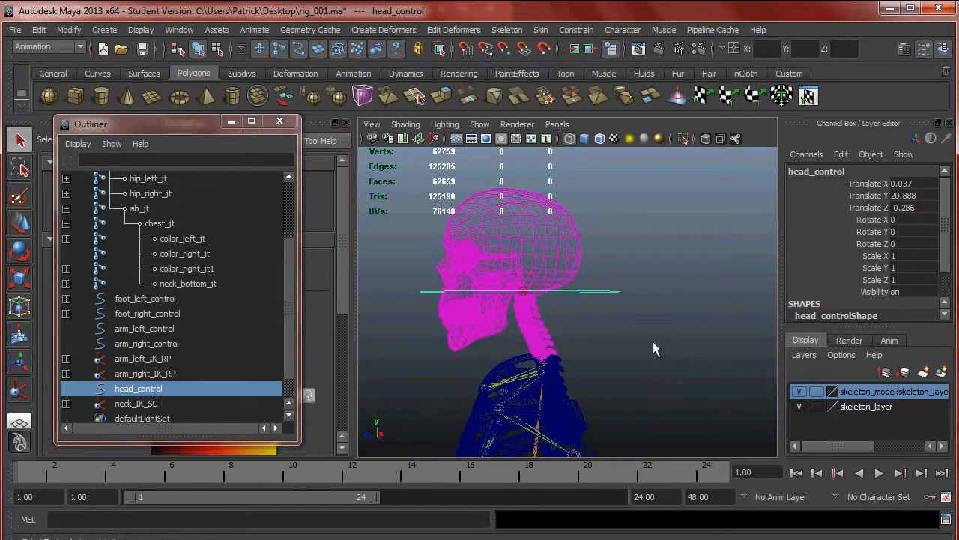
pyautogui.moveTo(528, 298); pyautogui.dragTo(545, 315)
pyautogui.press('e')
pyautogui.hotkey('ctrl', 'z')
pyautogui.hotkey('ctrl', 'z')
pyautogui.hotkey('ctrl', 'z')
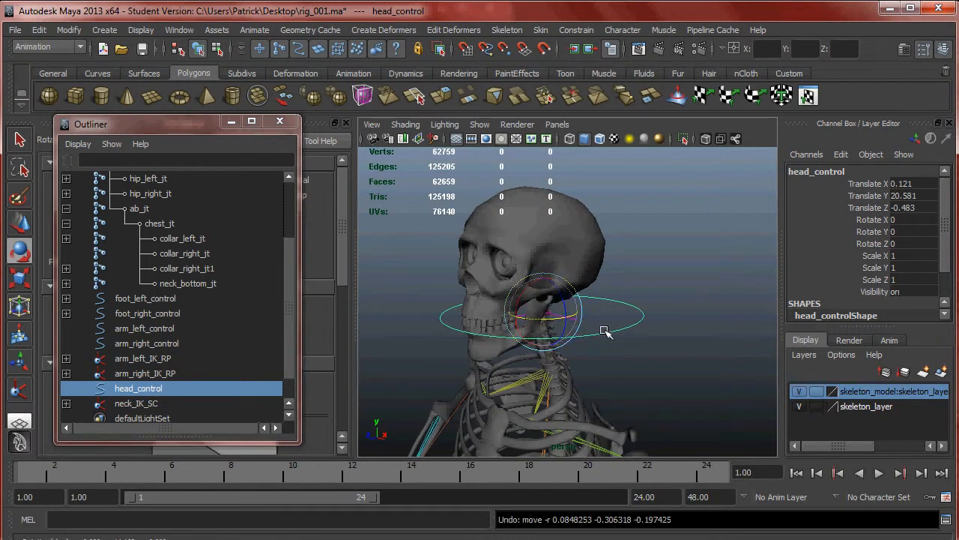
# - Orient-constrain neck_jt to head_control with Maintain offset on and all axes constrained
pyautogui.keyDown('alt'); pyautogui.moveTo(613, 332); pyautogui.dragTo(632, 291); pyautogui.keyUp('alt')
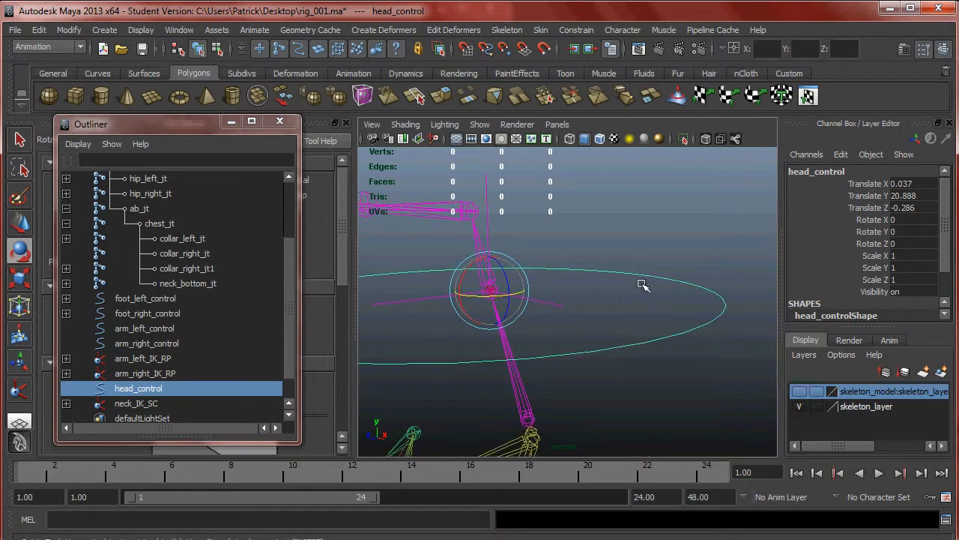
pyautogui.press('q')
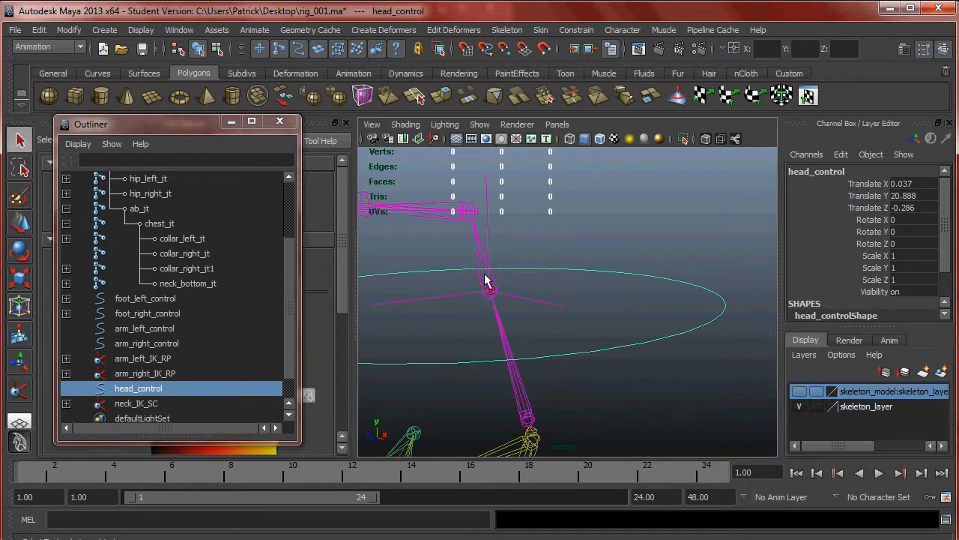
pyautogui.click(484, 280)
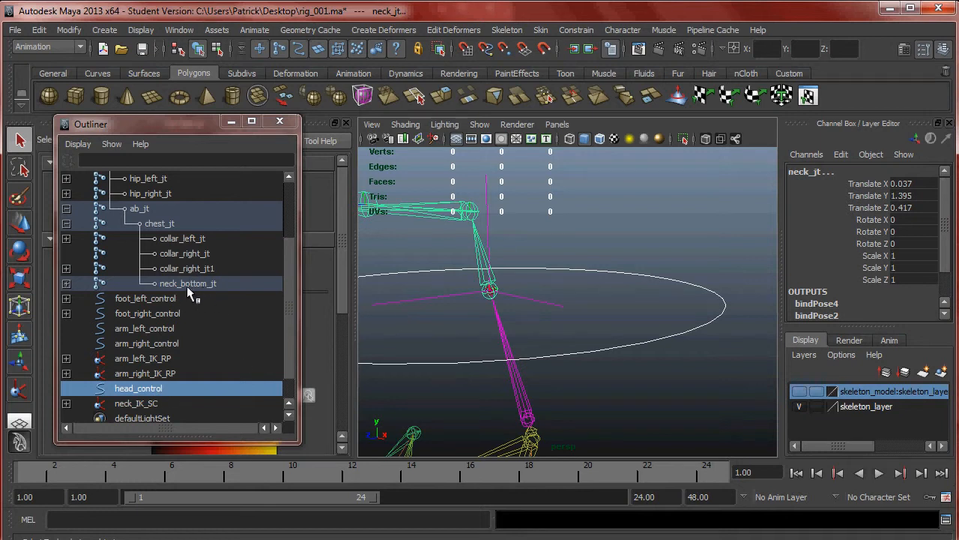
pyautogui.click(66, 284)
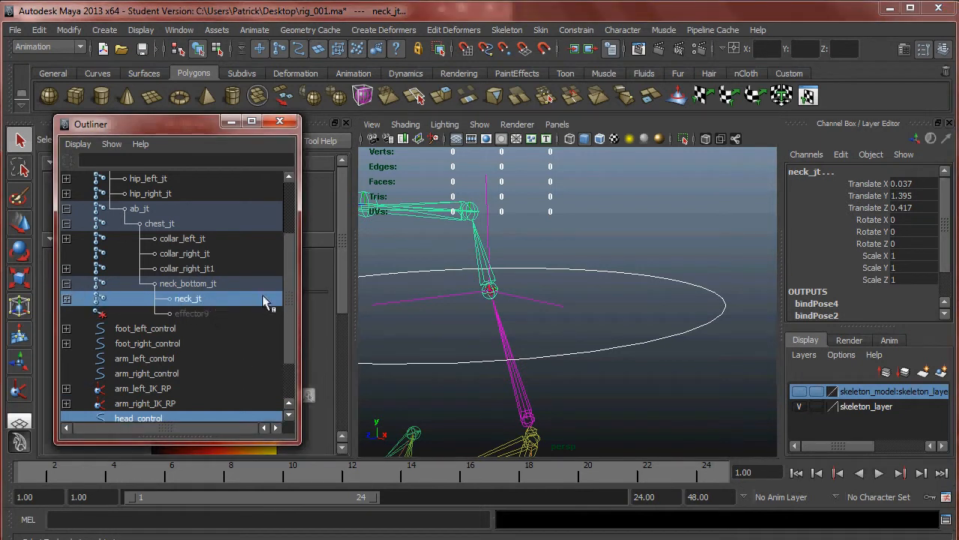
pyautogui.click(575, 30)
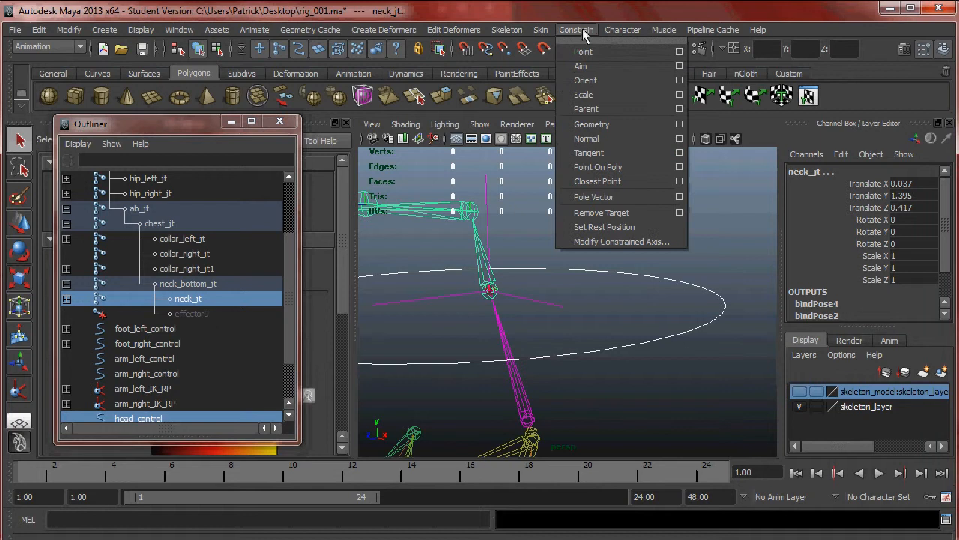
pyautogui.click(679, 80)
pyautogui.click(684, 58)
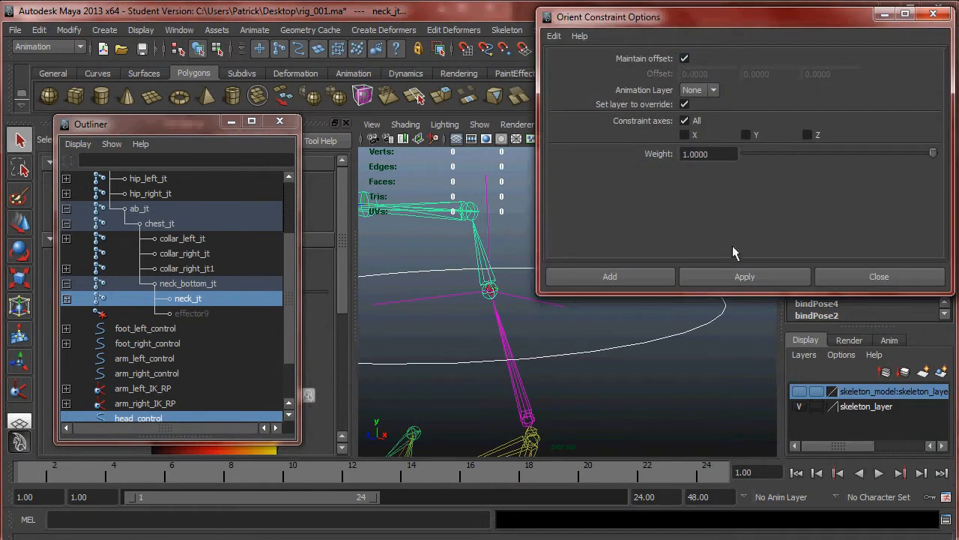
pyautogui.click(744, 276)
pyautogui.click(650, 277)
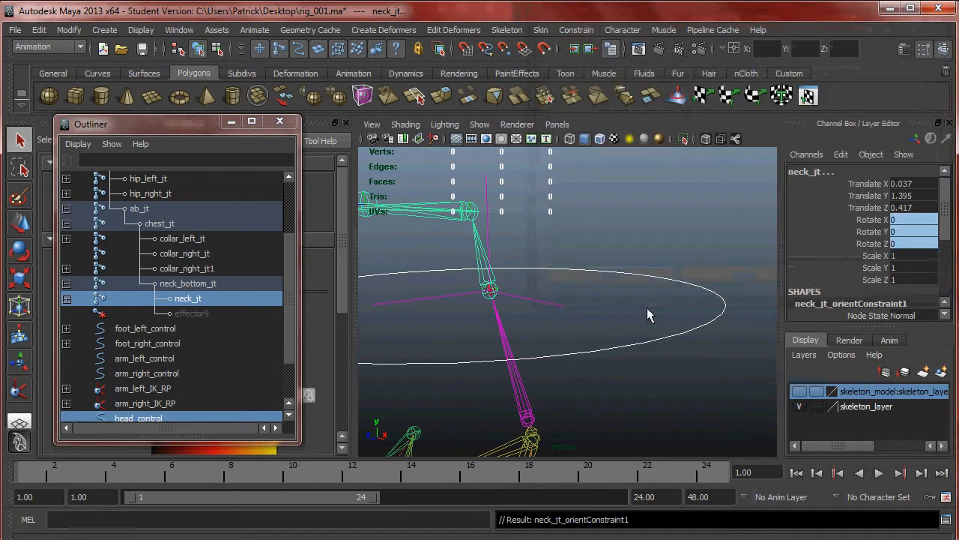
# - Test head_control with the skeleton model layer shown, and undo back to the hidden layer
pyautogui.click(666, 356)
pyautogui.click(799, 391)
pyautogui.keyDown('alt'); pyautogui.moveTo(716, 324); pyautogui.dragTo(666, 303, button='right'); pyautogui.keyUp('alt')
pyautogui.keyDown('alt'); pyautogui.moveTo(667, 304); pyautogui.dragTo(621, 307); pyautogui.keyUp('alt')
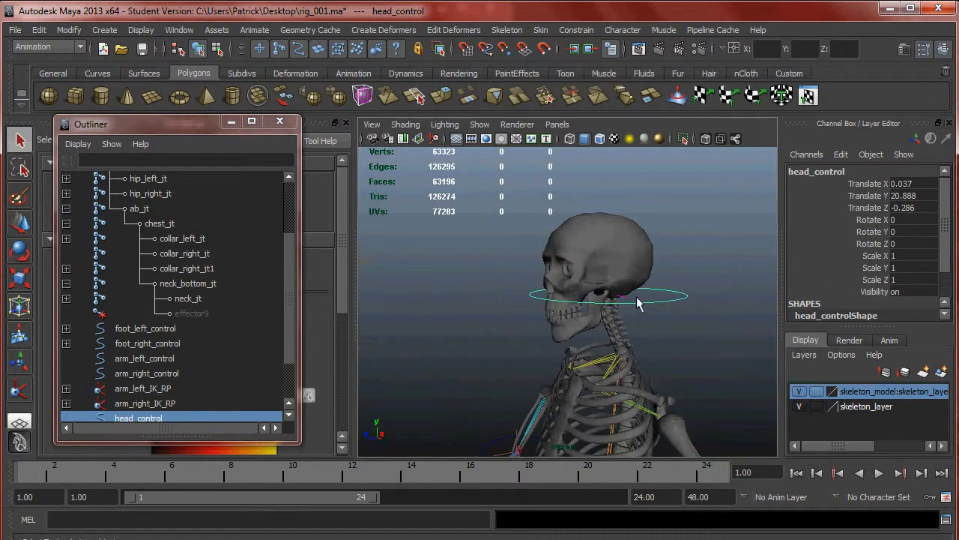
pyautogui.press('w')
pyautogui.press('z')
pyautogui.press('z')
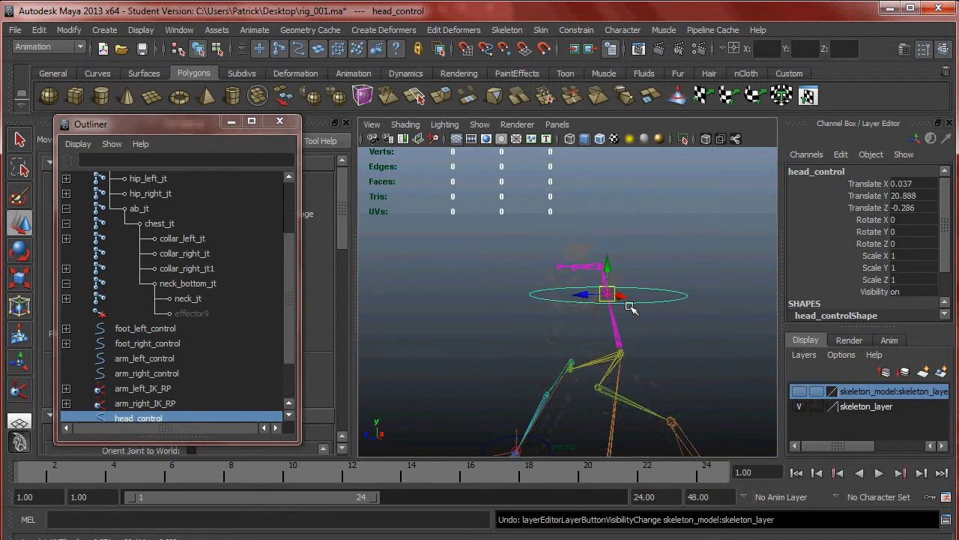
pyautogui.press('z')
pyautogui.hotkey('shift', 'z')
pyautogui.keyDown('alt'); pyautogui.moveTo(692, 337); pyautogui.dragTo(670, 344); pyautogui.keyUp('alt')
pyautogui.keyDown('alt'); pyautogui.moveTo(671, 345); pyautogui.dragTo(626, 341, button='middle'); pyautogui.keyUp('alt')
pyautogui.keyDown('alt'); pyautogui.moveTo(626, 341); pyautogui.dragTo(705, 356, button='right'); pyautogui.keyUp('alt')
pyautogui.keyDown('alt'); pyautogui.moveTo(704, 355); pyautogui.dragTo(704, 340); pyautogui.keyUp('alt')
pyautogui.press('z')
pyautogui.hotkey('shift', 'z')
pyautogui.press('z')
pyautogui.hotkey('shift', 'z')
pyautogui.keyDown('alt'); pyautogui.moveTo(713, 287); pyautogui.dragTo(649, 296, button='right'); pyautogui.keyUp('alt')
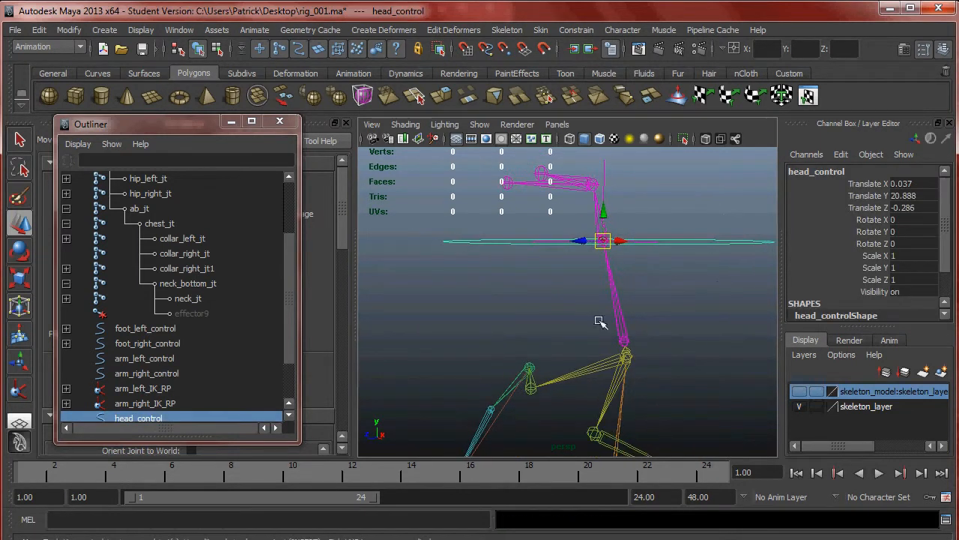
# - Try deleting the parent constraint under neck_IK_SC and the effector9 node under neck_bottom_jt
pyautogui.scroll(-2, 210, 371)
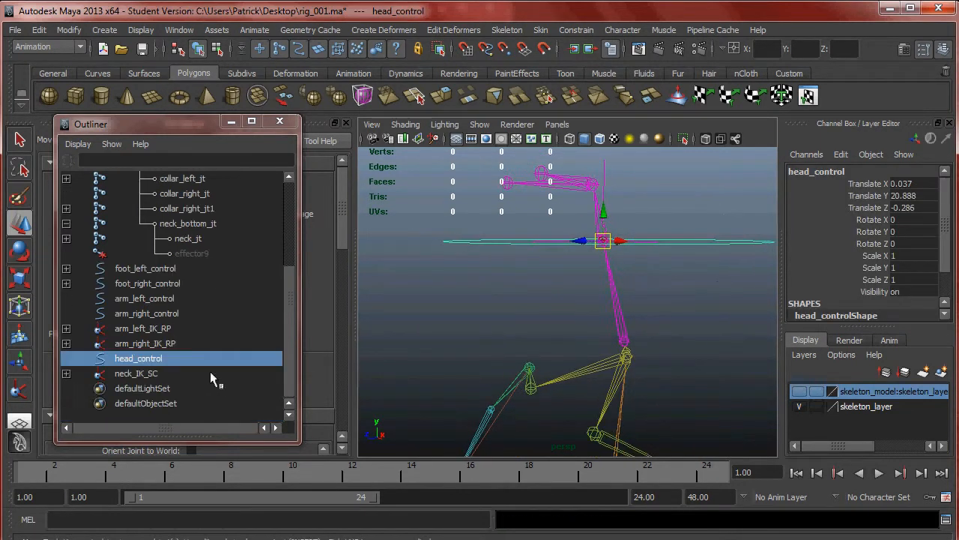
pyautogui.click(66, 374)
pyautogui.click(162, 391)
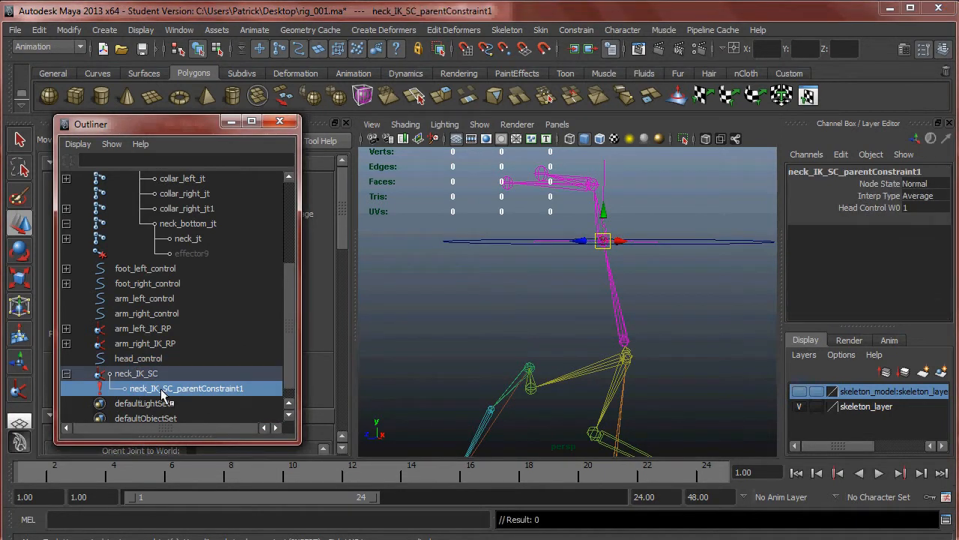
pyautogui.click(161, 357)
pyautogui.click(147, 375)
pyautogui.click(187, 388)
pyautogui.press('Delete')
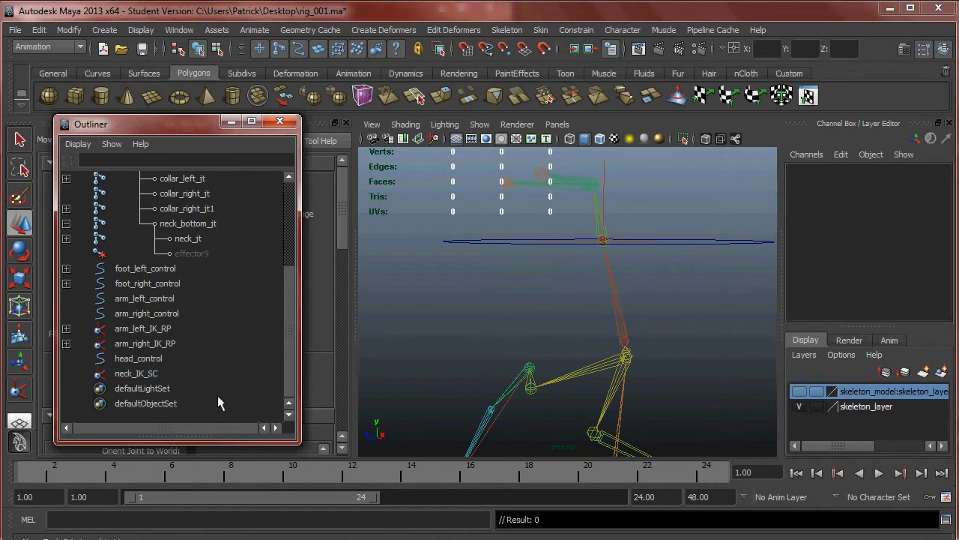
pyautogui.click(199, 254)
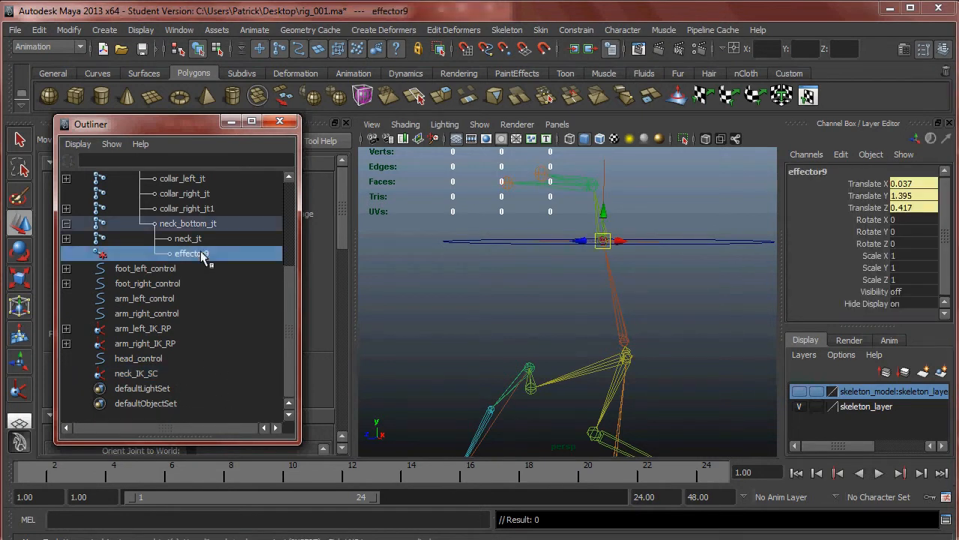
pyautogui.press('Delete')
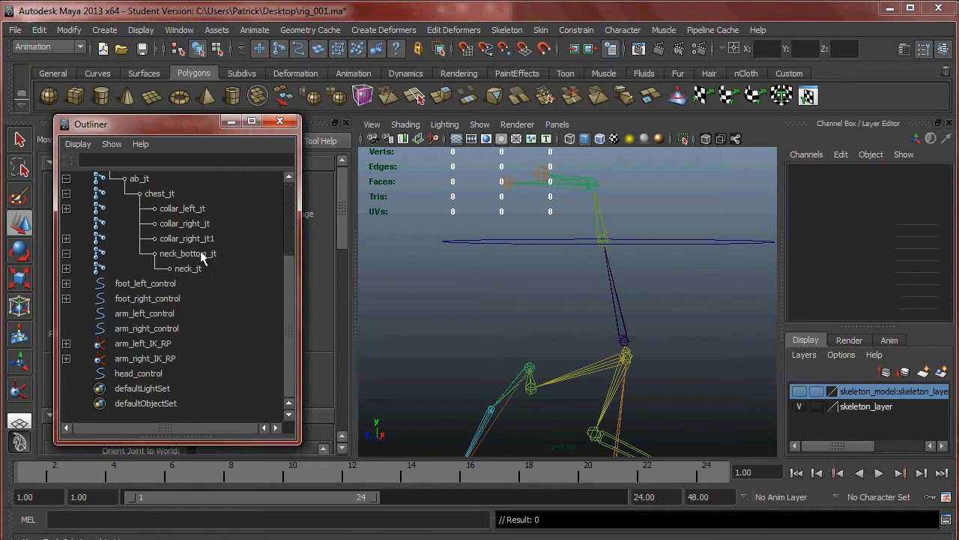
# - Undo the deletions of effector9 and the neck_IK_SC parent constraint
pyautogui.click(599, 242)
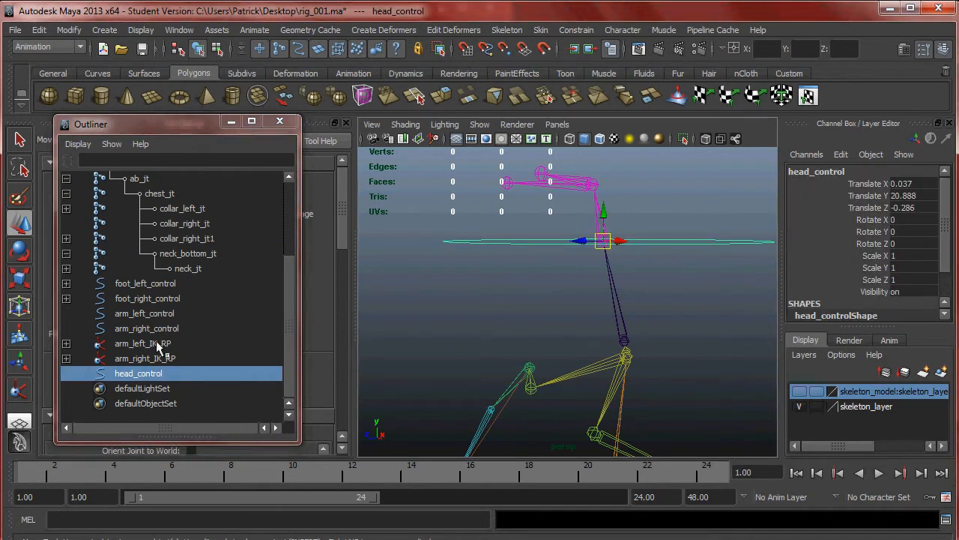
pyautogui.hotkey('ctrl', 'z')
pyautogui.hotkey('ctrl', 'z')
pyautogui.hotkey('ctrl', 'z')
pyautogui.hotkey('ctrl', 'z')
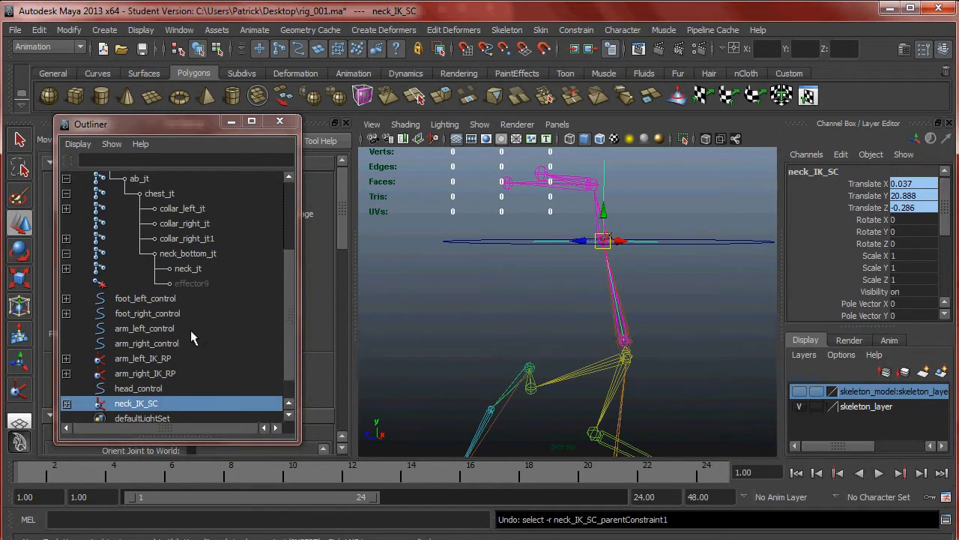
# - Delete neck_IK_SC_parentConstraint1 from under the neck_IK_SC handle
pyautogui.click(66, 403)
pyautogui.scroll(-1, 161, 368)
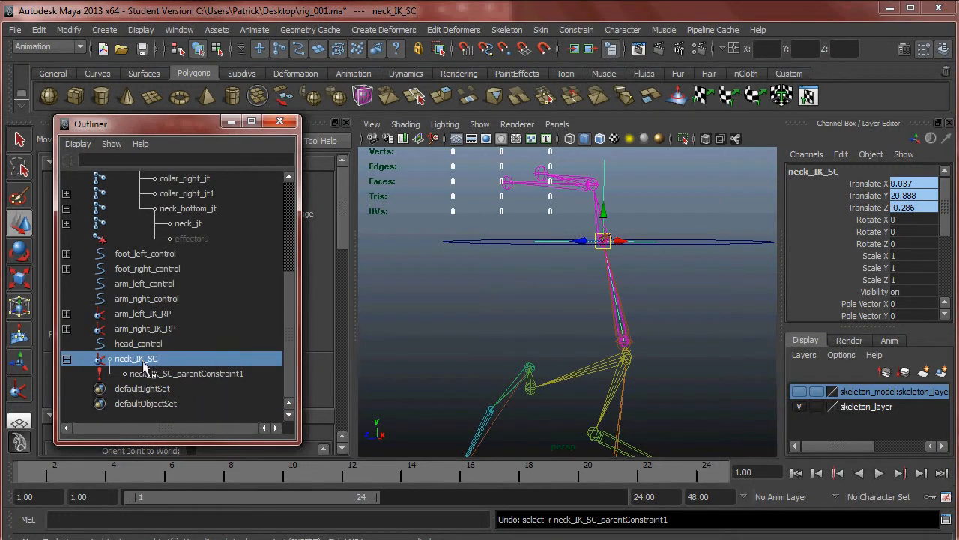
pyautogui.click(189, 372)
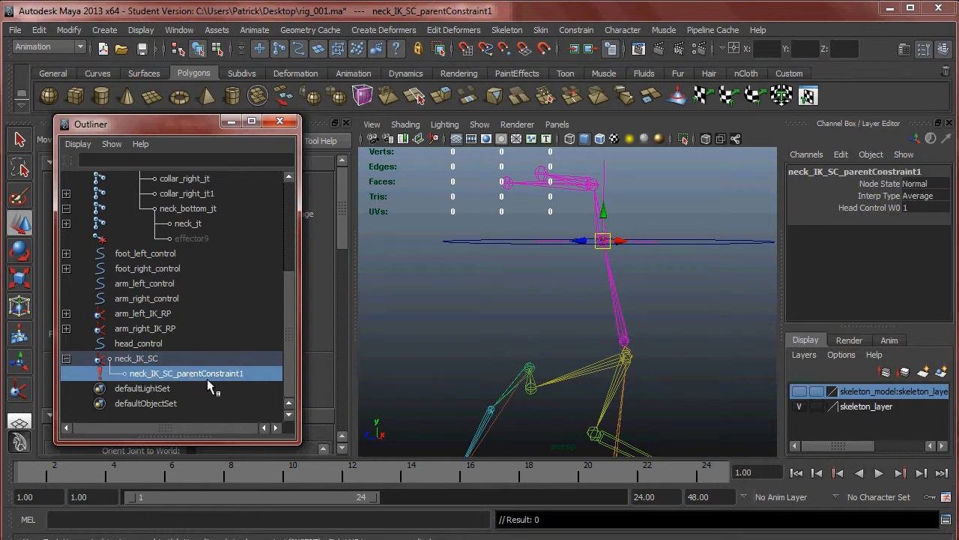
pyautogui.press('Delete')
# - Delete effector9 under neck_bottom_jt, with neck_jt's children expanded and the Outliner widened
pyautogui.click(190, 240)
pyautogui.click(201, 254)
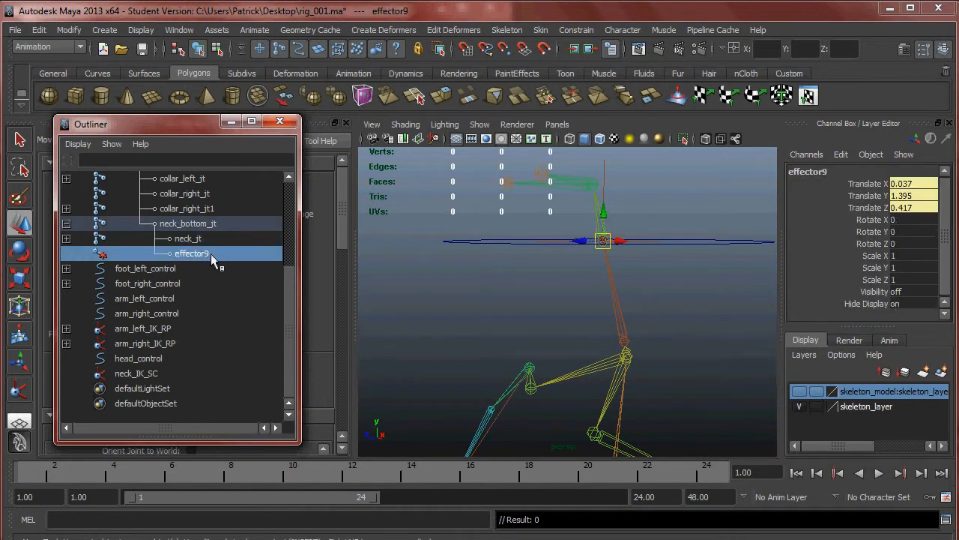
pyautogui.click(67, 239)
pyautogui.moveTo(301, 287); pyautogui.dragTo(342, 288)
pyautogui.click(208, 270)
pyautogui.click(197, 285)
pyautogui.press('Delete')
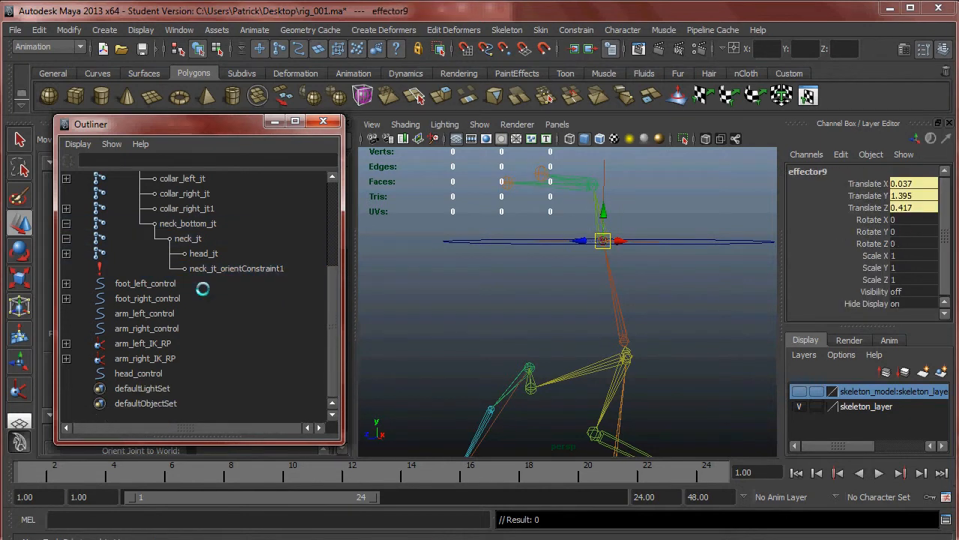
# - Delete neck_jt_orientConstraint1 from under neck_jt
pyautogui.click(228, 278)
pyautogui.click(230, 269)
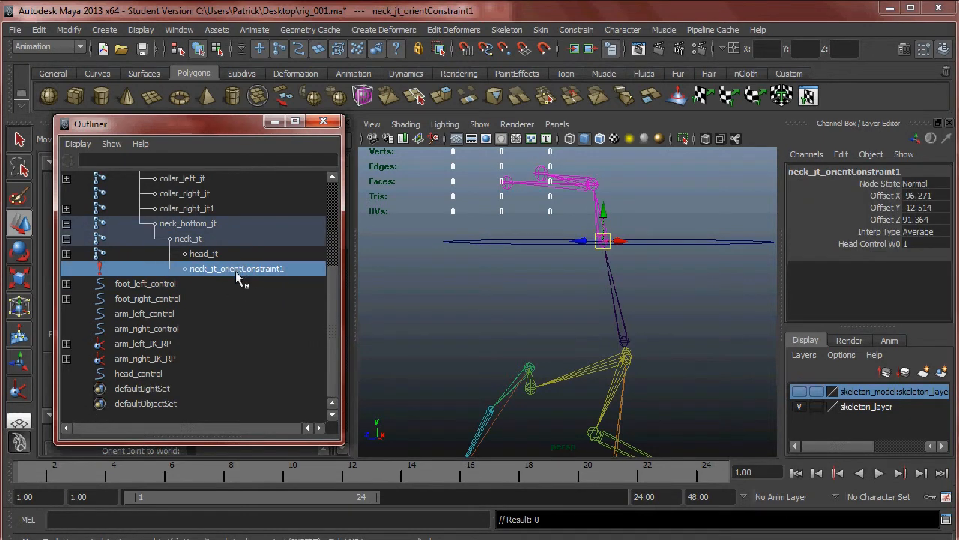
pyautogui.press('Delete')
# - Freeze the transformations of the head_control curve
pyautogui.click(604, 240)
pyautogui.keyDown('alt'); pyautogui.moveTo(670, 269); pyautogui.dragTo(463, 250); pyautogui.keyUp('alt')
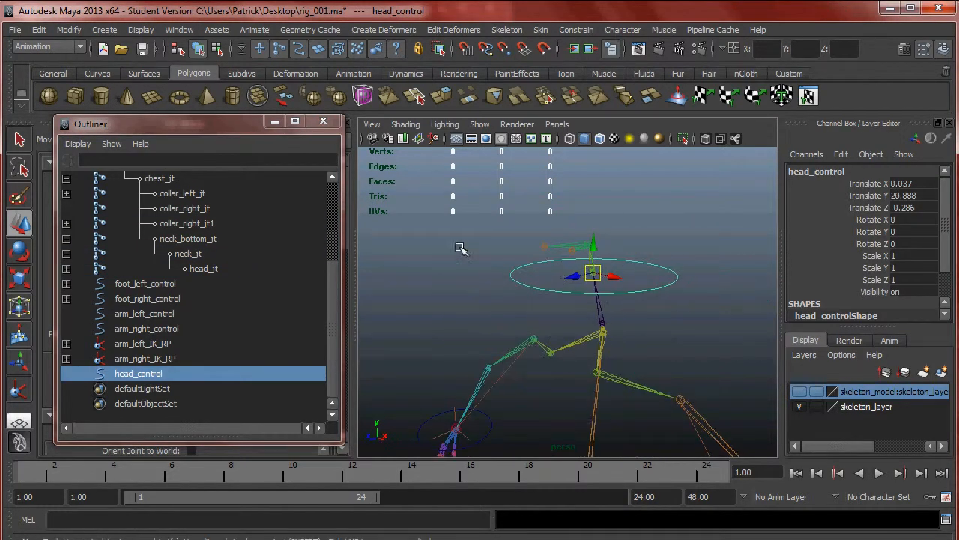
pyautogui.click(69, 30)
pyautogui.click(100, 80)
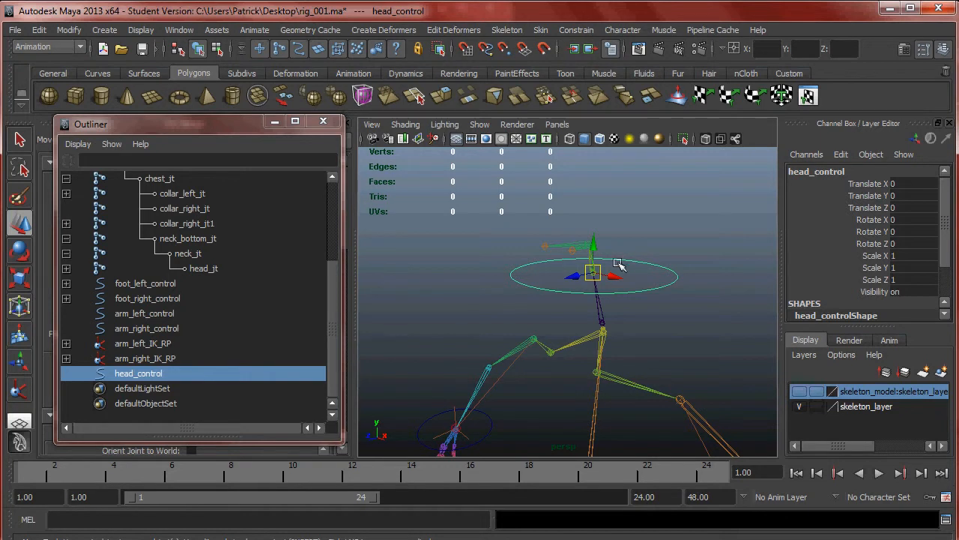
# - Create an IK handle with the ikSCsolver from neck_bottom_jt to neck_jt at the centre of the head_control circle
pyautogui.scroll(5, 661, 342)
pyautogui.keyDown('alt'); pyautogui.moveTo(593, 351); pyautogui.dragTo(578, 342); pyautogui.keyUp('alt')
pyautogui.keyDown('alt'); pyautogui.moveTo(578, 343); pyautogui.dragTo(600, 360, button='right'); pyautogui.keyUp('alt')
pyautogui.keyDown('alt'); pyautogui.moveTo(600, 360); pyautogui.dragTo(567, 343); pyautogui.keyUp('alt')
pyautogui.keyDown('alt'); pyautogui.moveTo(420, 355); pyautogui.dragTo(550, 333); pyautogui.keyUp('alt')
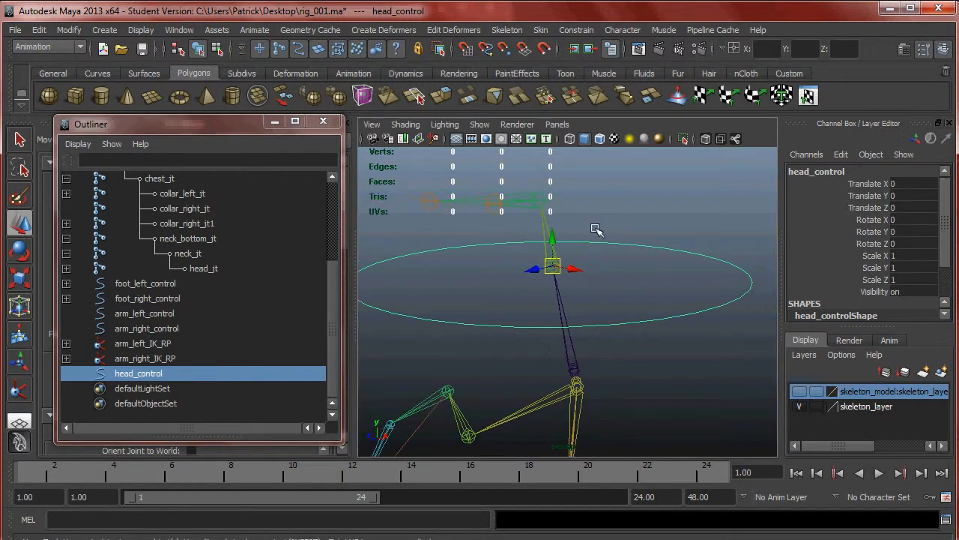
pyautogui.click(576, 30)
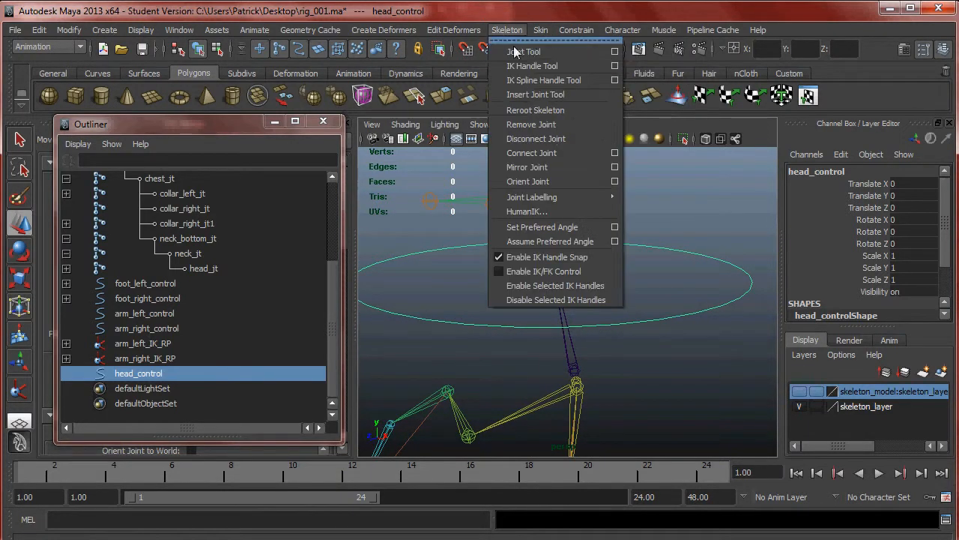
pyautogui.click(574, 368)
pyautogui.click(552, 265)
pyautogui.press('w')
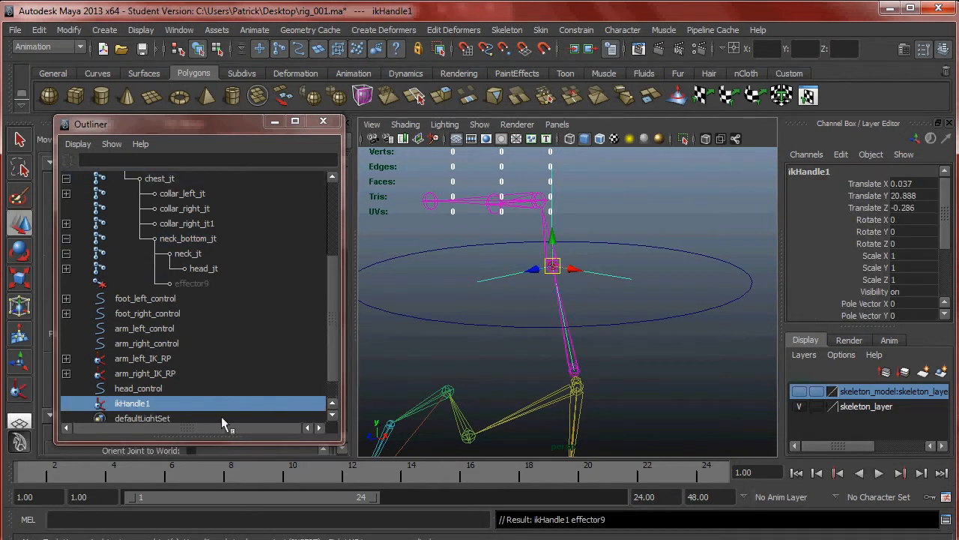
# - Rename the recreated IK handle as neck_IK_SC
pyautogui.doubleClick(142, 404)
pyautogui.write('neck_')
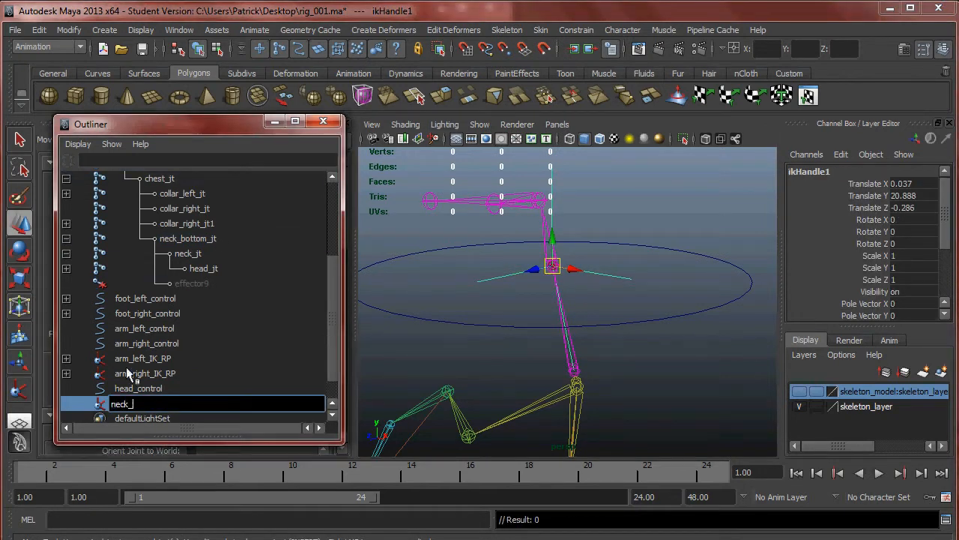
pyautogui.write('IK_SC')
pyautogui.press('Return')
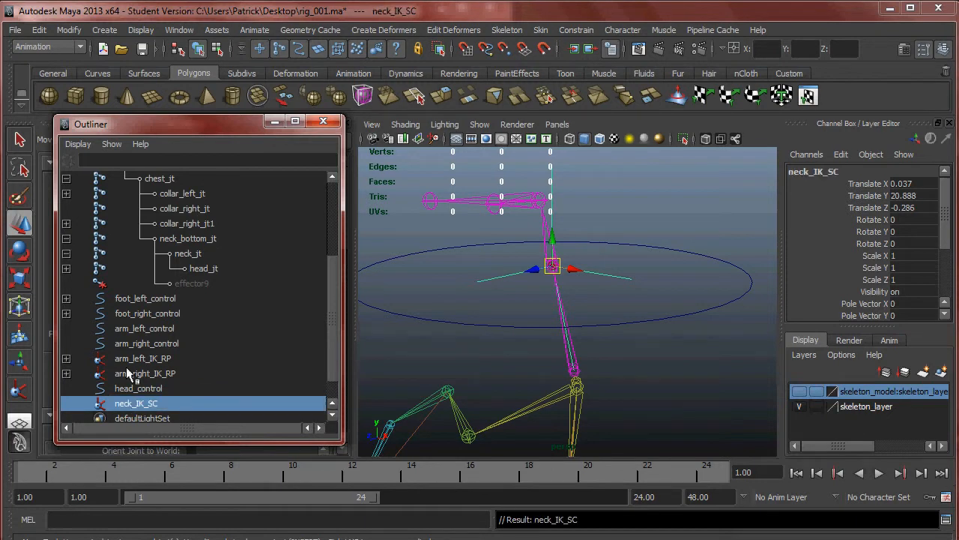
# - Parent-constrain neck_IK_SC to head_control with Maintain offset on, Translate All on and Rotate All off
pyautogui.moveTo(652, 268); pyautogui.dragTo(721, 353)
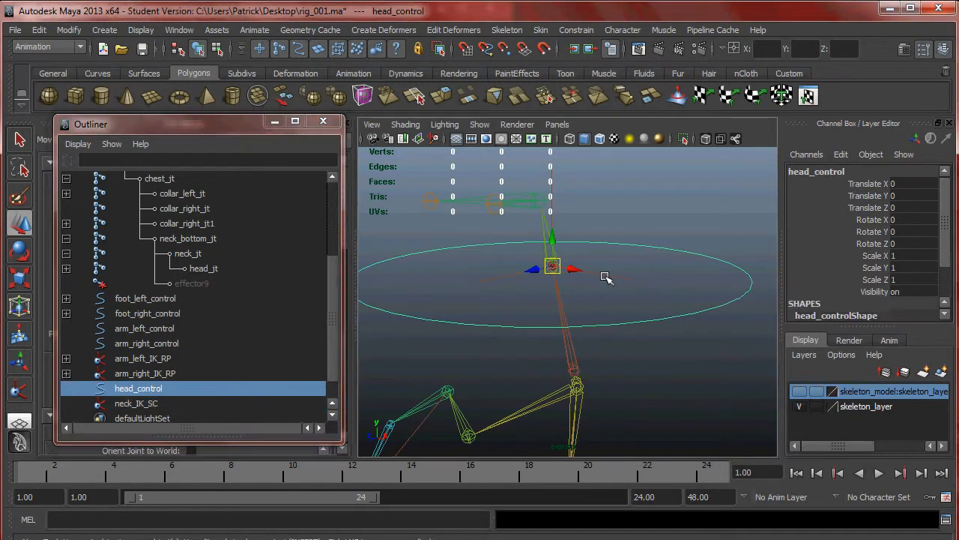
pyautogui.keyDown('shift'); pyautogui.click(605, 272); pyautogui.keyUp('shift')
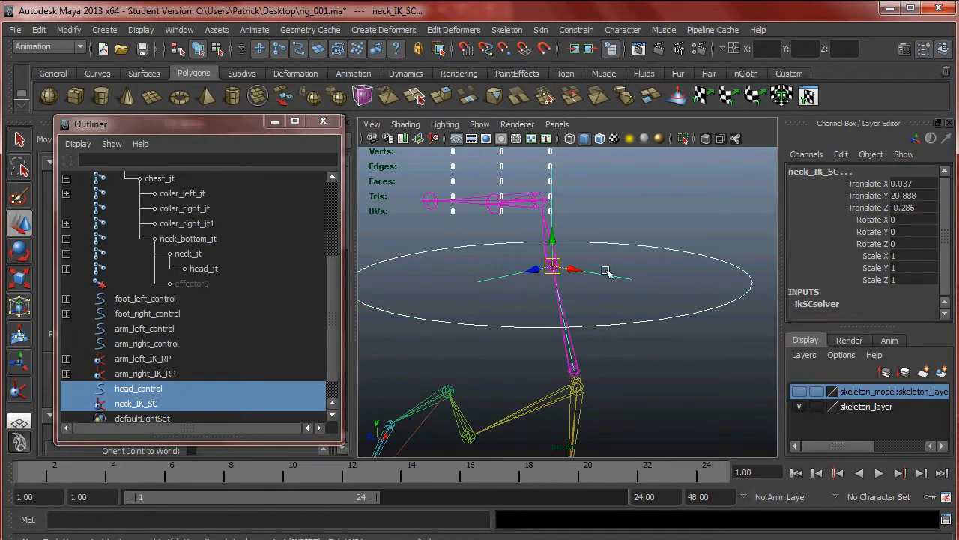
pyautogui.click(577, 29)
pyautogui.click(682, 109)
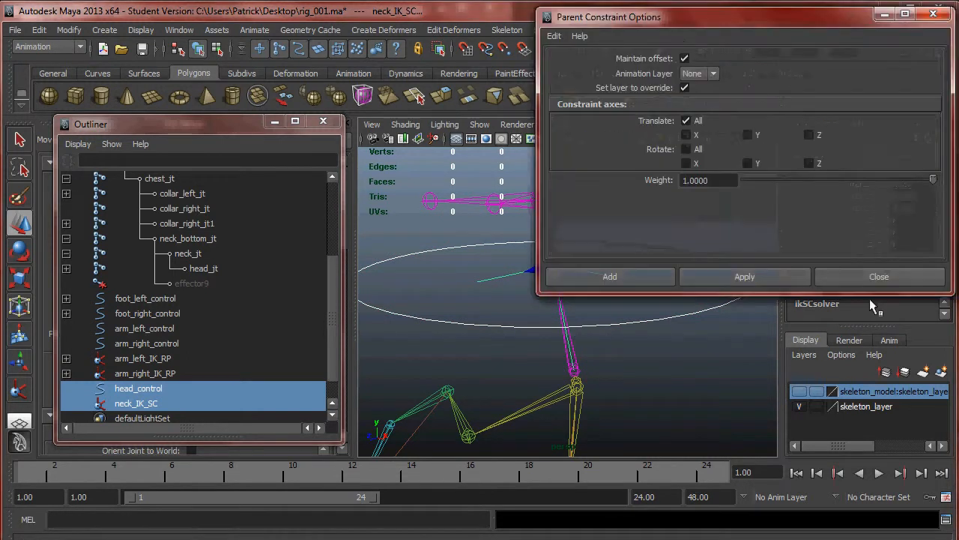
pyautogui.click(732, 275)
pyautogui.click(813, 277)
# - Orient-constrain neck_jt to the head_control curve with Maintain offset on and all constraint axes enabled
pyautogui.click(702, 300)
pyautogui.moveTo(702, 300); pyautogui.dragTo(715, 330)
pyautogui.press('q')
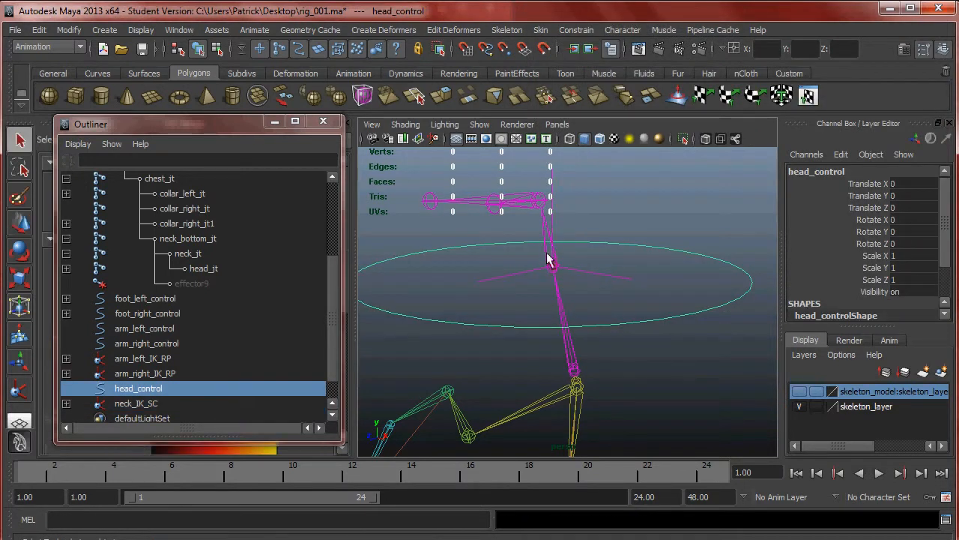
pyautogui.keyDown('shift'); pyautogui.click(550, 257); pyautogui.keyUp('shift')
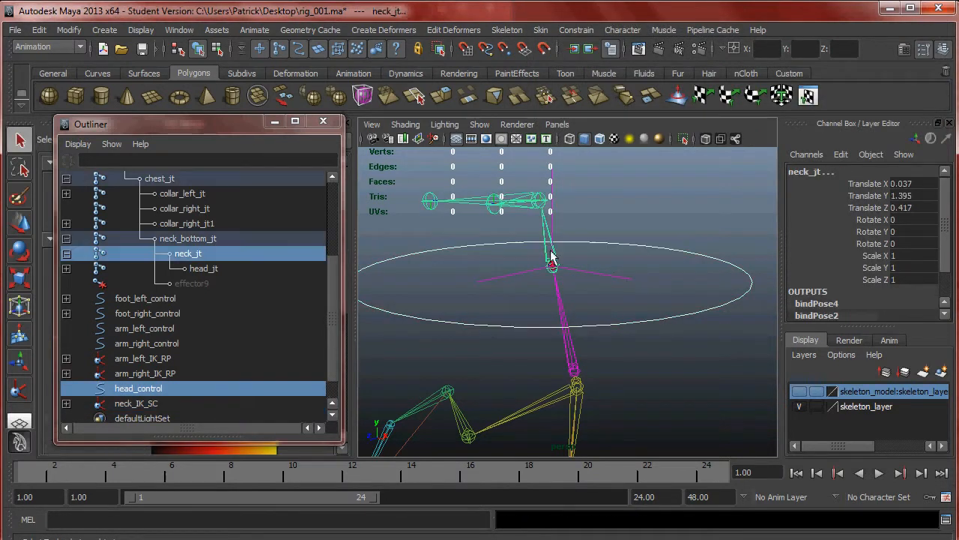
pyautogui.click(577, 30)
pyautogui.click(678, 80)
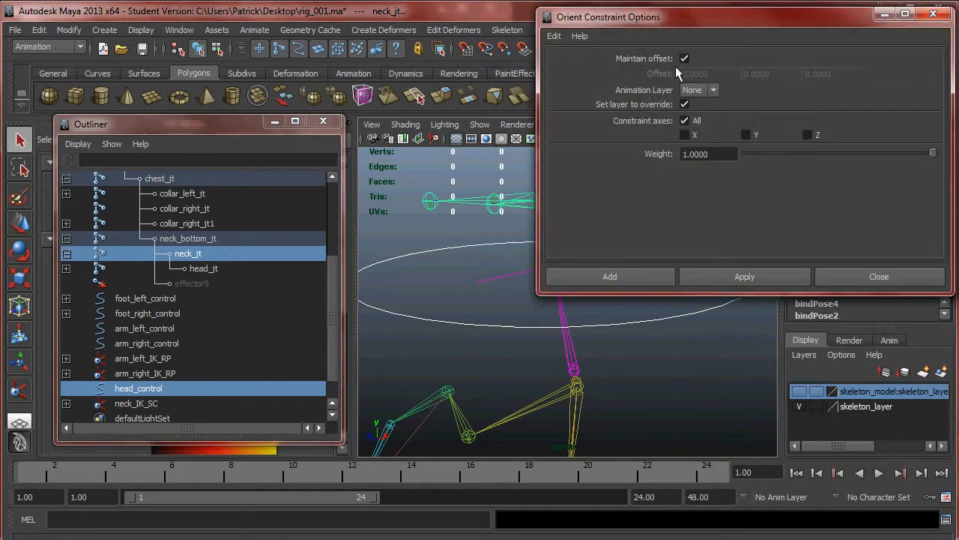
pyautogui.click(733, 280)
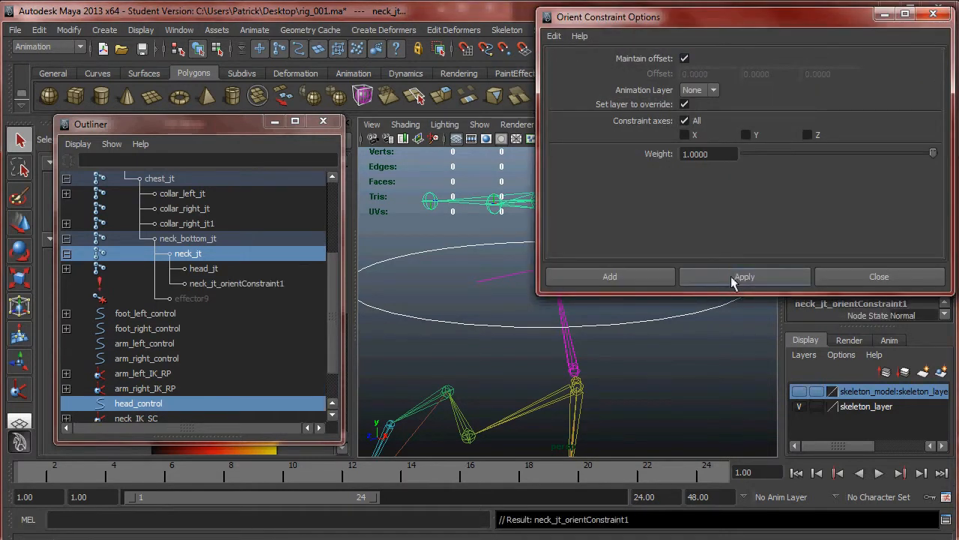
pyautogui.click(879, 277)
# - Show the skeleton_model layer and rotate head_control about the Y axis by about -27 degrees to test the head rig
pyautogui.click(799, 392)
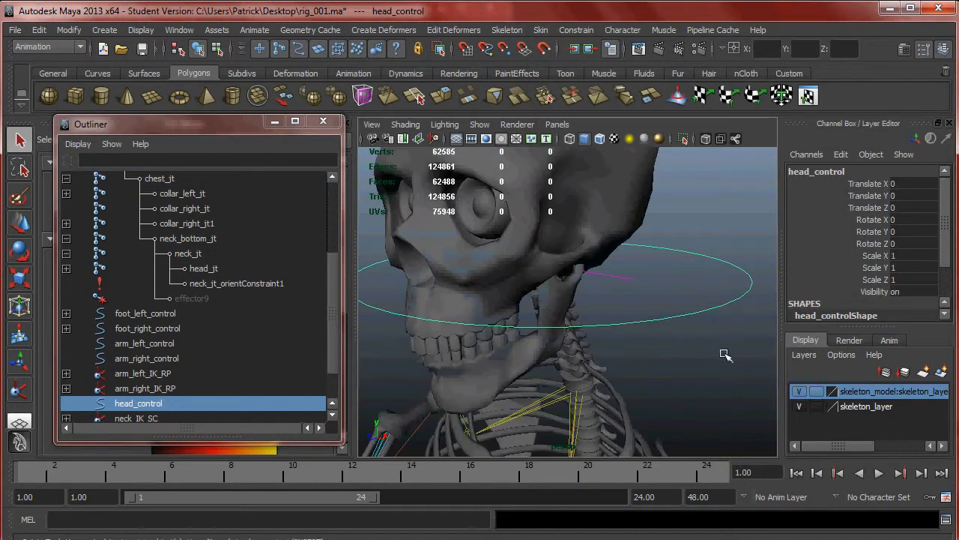
pyautogui.press('e')
pyautogui.press('f')
pyautogui.moveTo(604, 287); pyautogui.dragTo(570, 288)
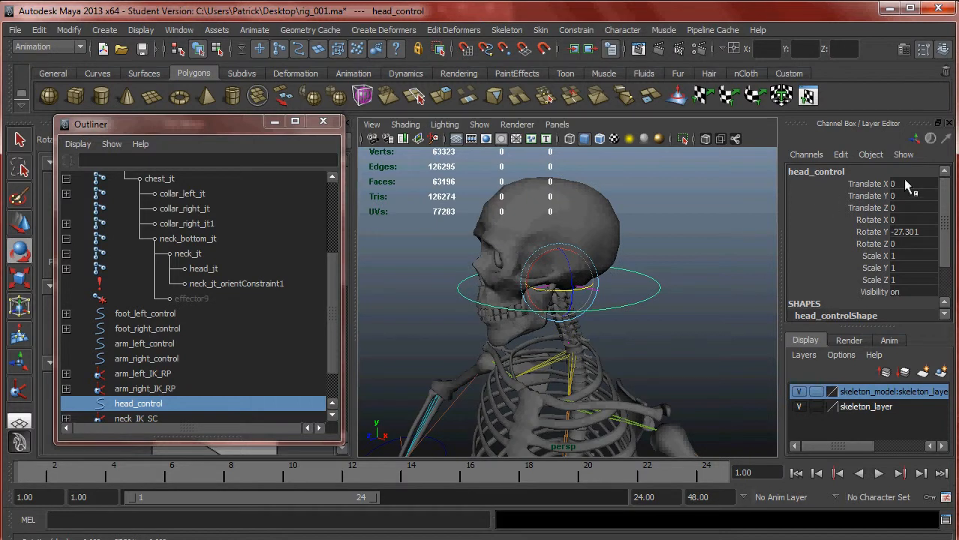
# - Reset head_control's translate and rotate values to 0 and deselect it
pyautogui.moveTo(900, 183); pyautogui.dragTo(925, 244)
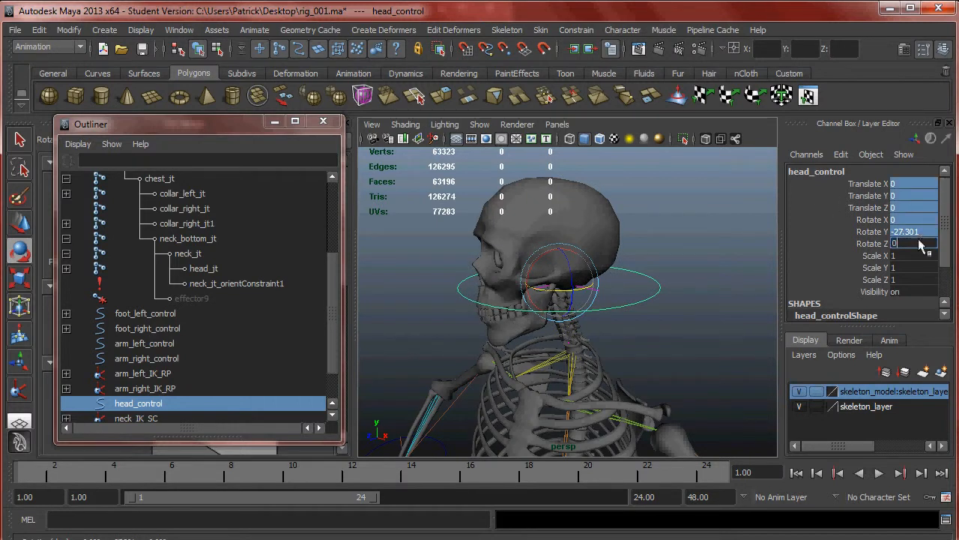
pyautogui.press('Return')
pyautogui.keyDown('alt'); pyautogui.moveTo(658, 275); pyautogui.dragTo(570, 264); pyautogui.keyUp('alt')
pyautogui.keyDown('alt'); pyautogui.moveTo(612, 305); pyautogui.dragTo(586, 280, button='right'); pyautogui.keyUp('alt')
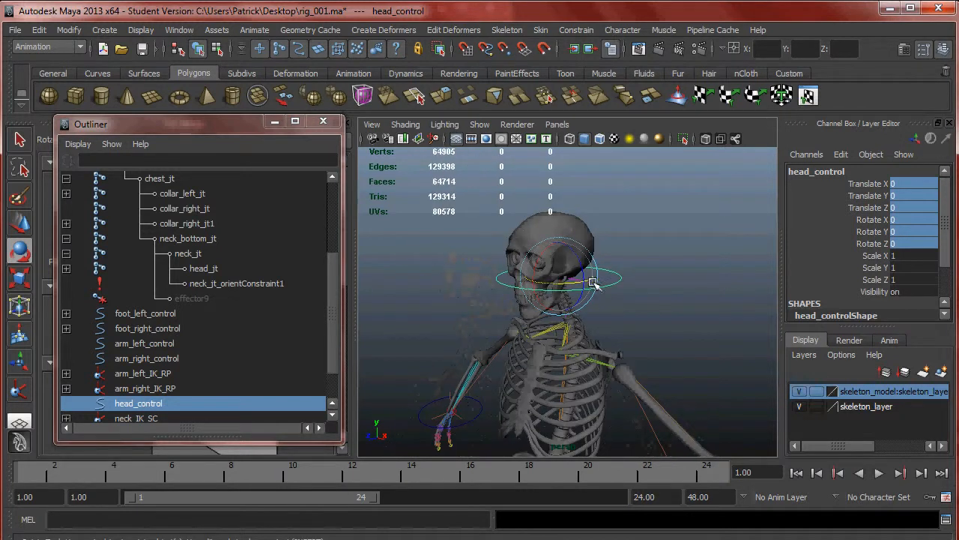
pyautogui.click(669, 302)
# - Create a locator in the scene
pyautogui.keyDown('alt'); pyautogui.moveTo(589, 310); pyautogui.dragTo(610, 305); pyautogui.keyUp('alt')
pyautogui.keyDown('alt'); pyautogui.moveTo(611, 304); pyautogui.dragTo(630, 332, button='right'); pyautogui.keyUp('alt')
pyautogui.keyDown('alt'); pyautogui.moveTo(630, 332); pyautogui.dragTo(667, 334); pyautogui.keyUp('alt')
pyautogui.keyDown('alt'); pyautogui.moveTo(667, 334); pyautogui.dragTo(502, 302, button='right'); pyautogui.keyUp('alt')
pyautogui.keyDown('alt'); pyautogui.moveTo(503, 303); pyautogui.dragTo(572, 321); pyautogui.keyUp('alt')
pyautogui.keyDown('alt'); pyautogui.moveTo(571, 321); pyautogui.dragTo(616, 332, button='right'); pyautogui.keyUp('alt')
pyautogui.keyDown('alt'); pyautogui.moveTo(616, 333); pyautogui.dragTo(520, 279); pyautogui.keyUp('alt')
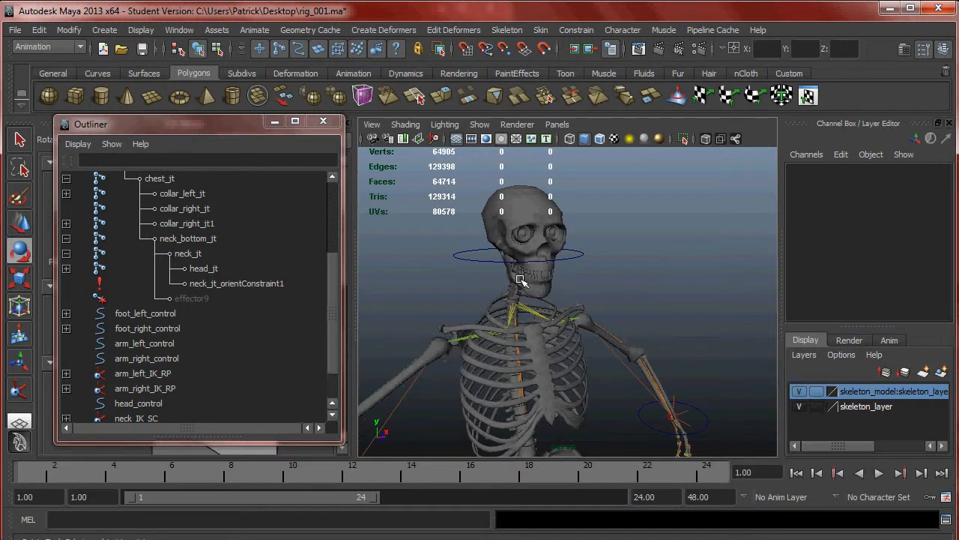
pyautogui.click(103, 30)
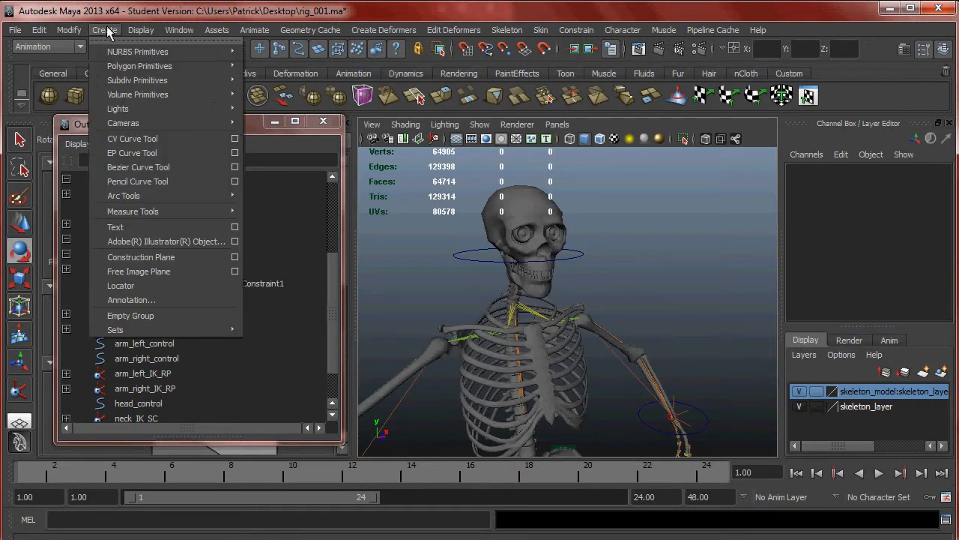
pyautogui.click(138, 286)
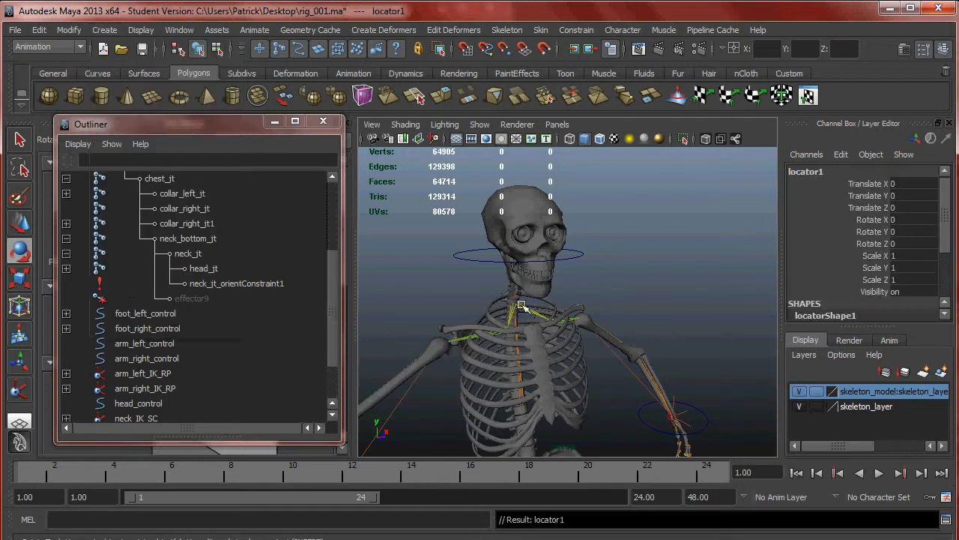
pyautogui.scroll(-2, 220, 308)
pyautogui.doubleClick(129, 374)
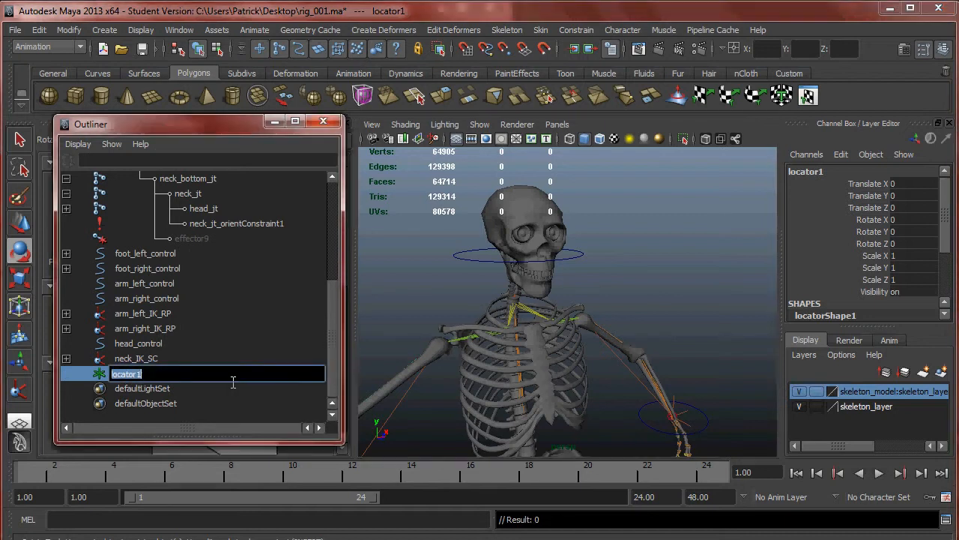
# - Move the locator up in front of the skull, centred between the eyes at about Y 21.6 and Z 2.73
pyautogui.press('w')
pyautogui.press('f')
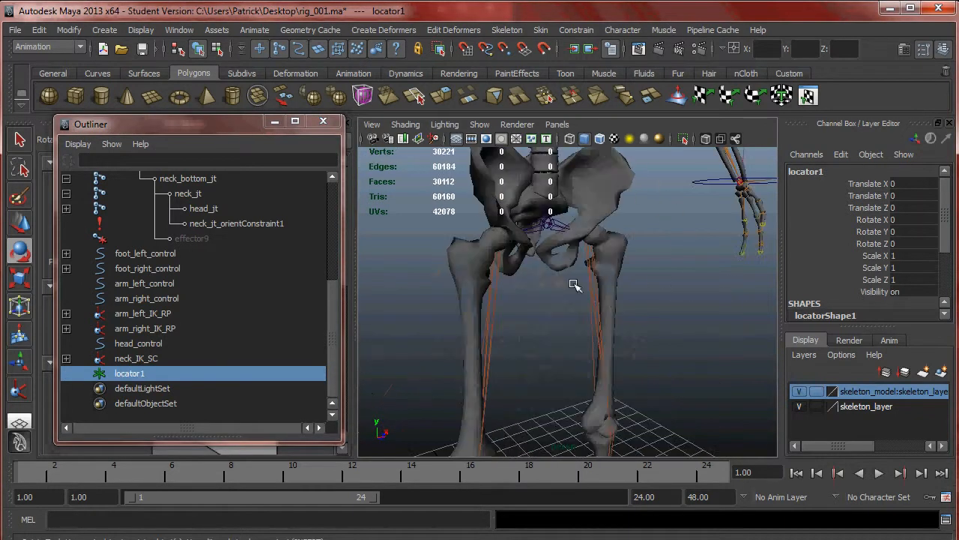
pyautogui.moveTo(575, 300); pyautogui.dragTo(568, 254)
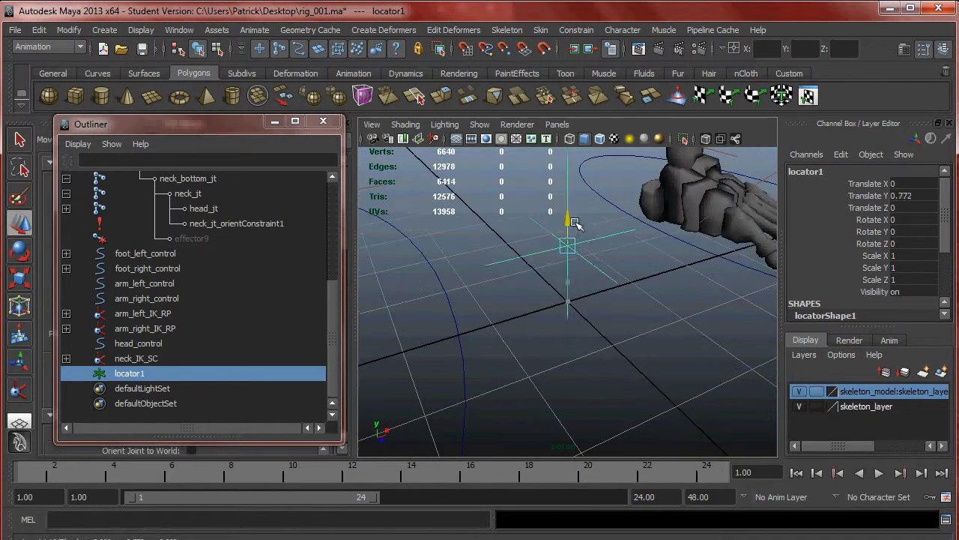
pyautogui.scroll(-6, 564, 297)
pyautogui.moveTo(565, 298); pyautogui.dragTo(568, 184)
pyautogui.press('f')
pyautogui.moveTo(589, 305); pyautogui.dragTo(802, 386)
pyautogui.keyDown('alt'); pyautogui.moveTo(673, 276); pyautogui.dragTo(664, 269, button='middle'); pyautogui.keyUp('alt')
pyautogui.keyDown('alt'); pyautogui.moveTo(663, 268); pyautogui.dragTo(697, 198); pyautogui.keyUp('alt')
pyautogui.keyDown('alt'); pyautogui.moveTo(667, 283); pyautogui.dragTo(508, 274); pyautogui.keyUp('alt')
# - Freeze the locator's transformations and rename it eye_control
pyautogui.click(72, 30)
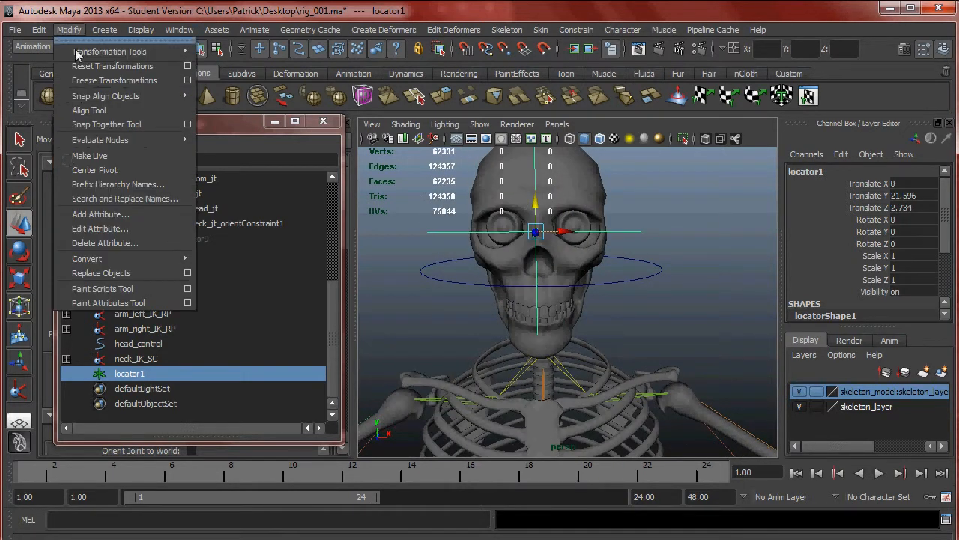
pyautogui.click(104, 78)
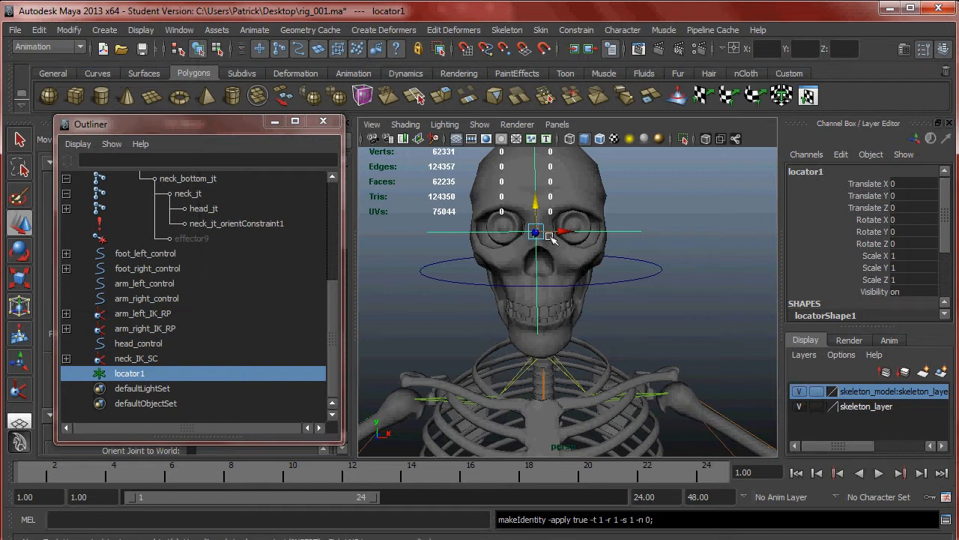
pyautogui.doubleClick(127, 374)
pyautogui.write('eye_control')
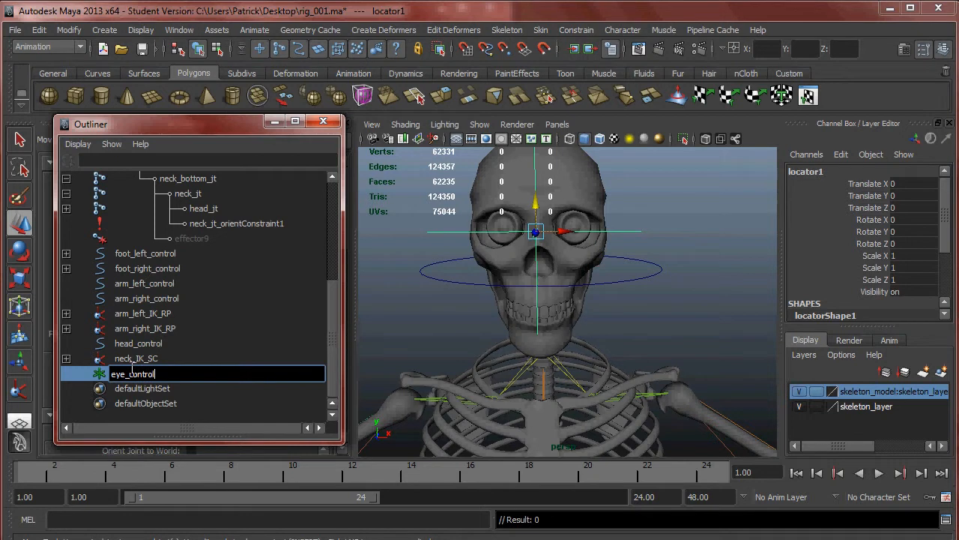
pyautogui.press('Return')
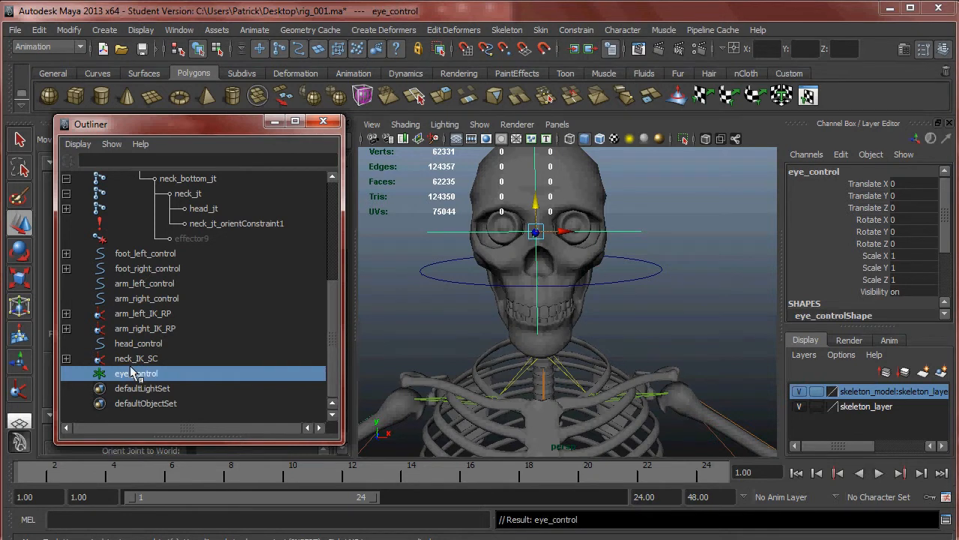
# - Hide the skeleton_model layer to expose the eye joints in the viewport
pyautogui.moveTo(434, 360)
pyautogui.keyDown('alt'); pyautogui.mouseDown()
pyautogui.moveTo(572, 387)
pyautogui.moveTo(548, 319)
pyautogui.moveTo(507, 279)
pyautogui.mouseUp(); pyautogui.keyUp('alt')
pyautogui.press('4')
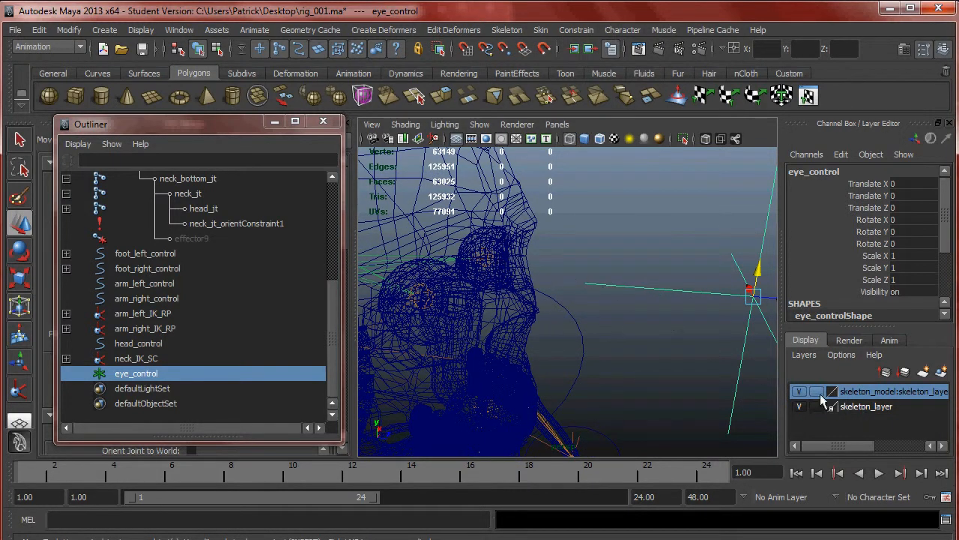
pyautogui.click(799, 391)
pyautogui.keyDown('alt'); pyautogui.moveTo(605, 308); pyautogui.dragTo(557, 306); pyautogui.keyUp('alt')
# - Aim-constrain eye_left_jt to eye_control with Maintain offset on and the aim vector set to 1, 1, 1
pyautogui.click(671, 244)
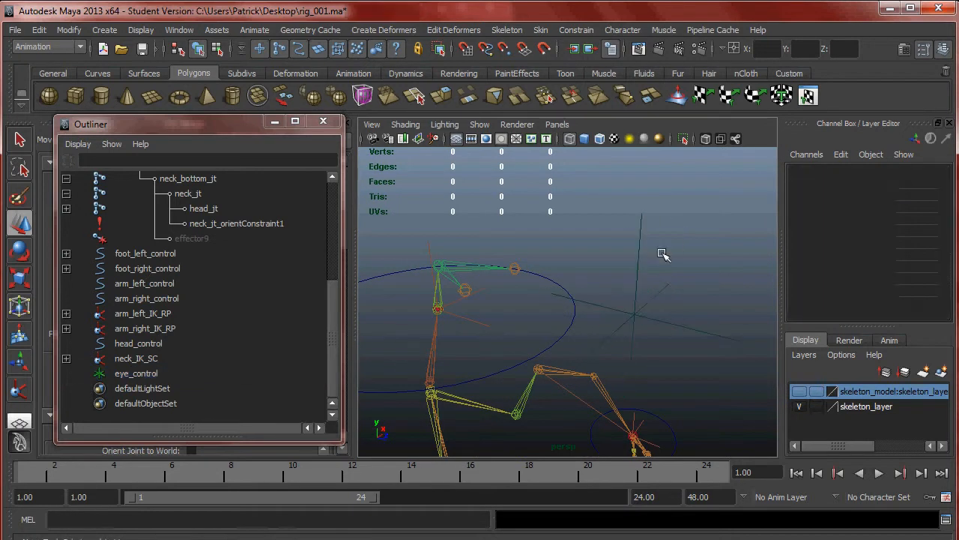
pyautogui.click(672, 304)
pyautogui.press('q')
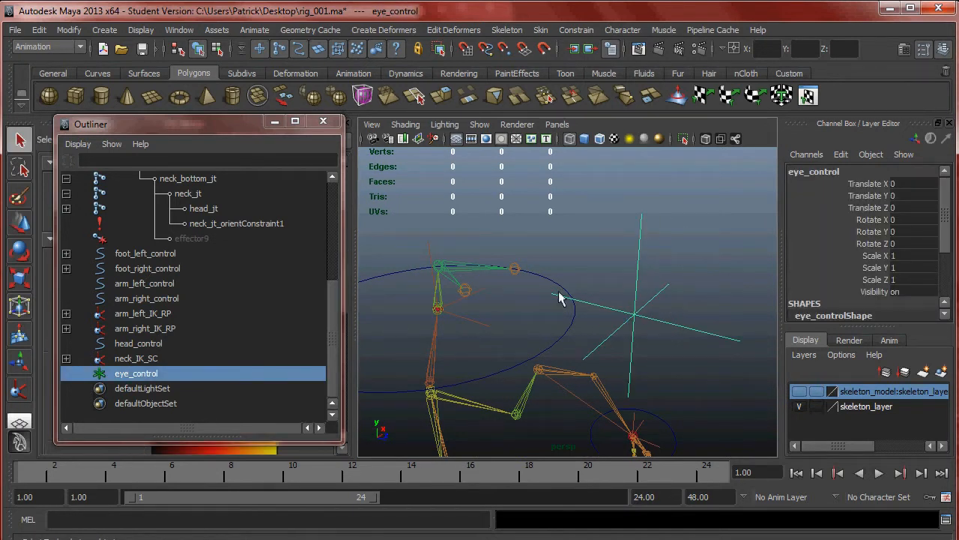
pyautogui.click(520, 273)
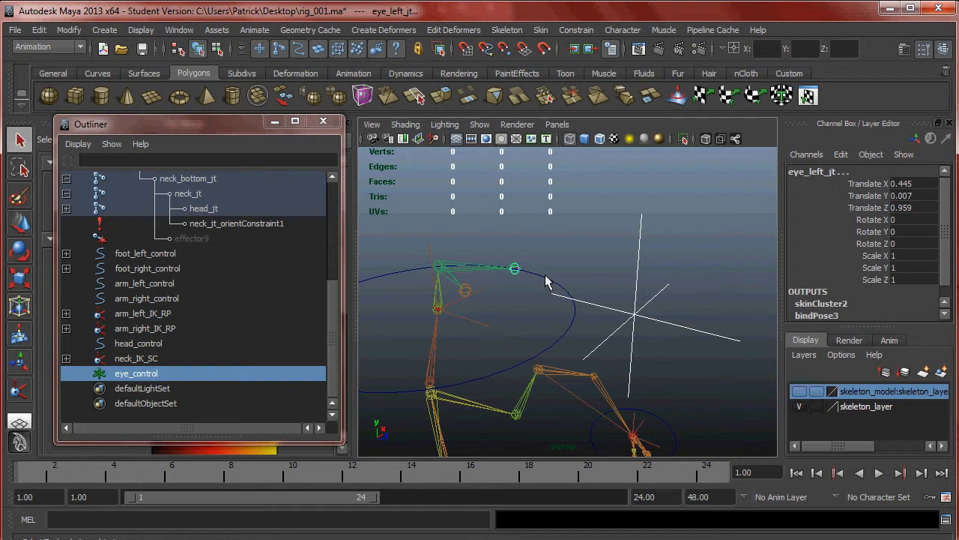
pyautogui.click(581, 30)
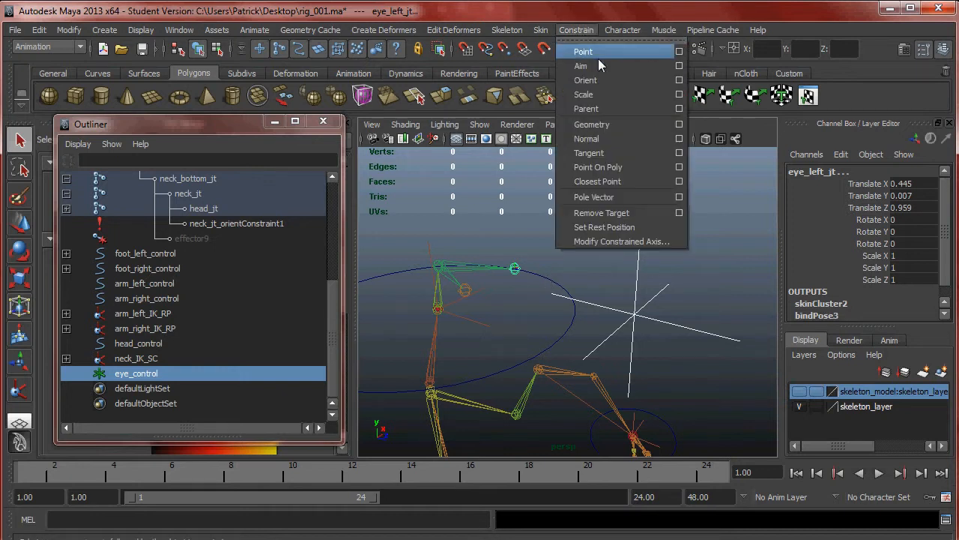
pyautogui.click(680, 67)
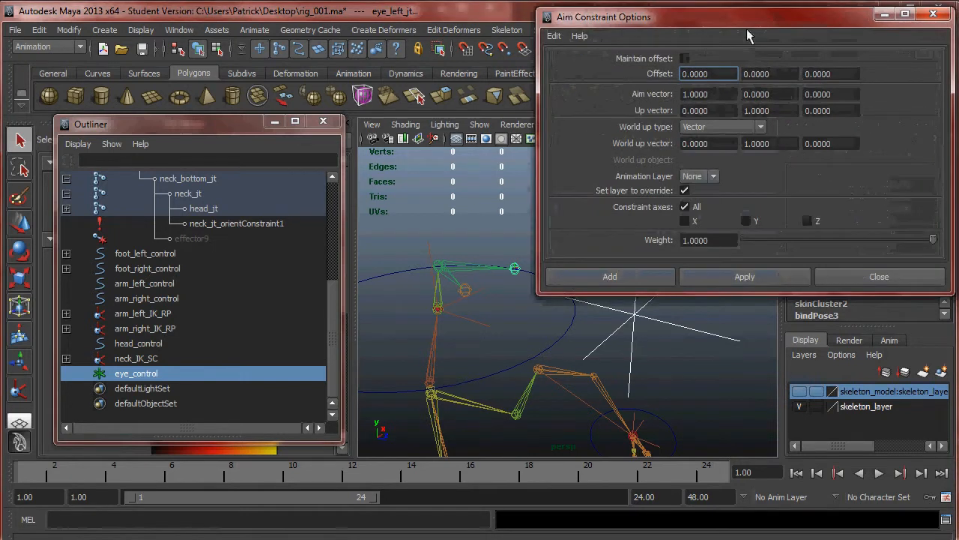
pyautogui.moveTo(742, 22); pyautogui.dragTo(746, 38)
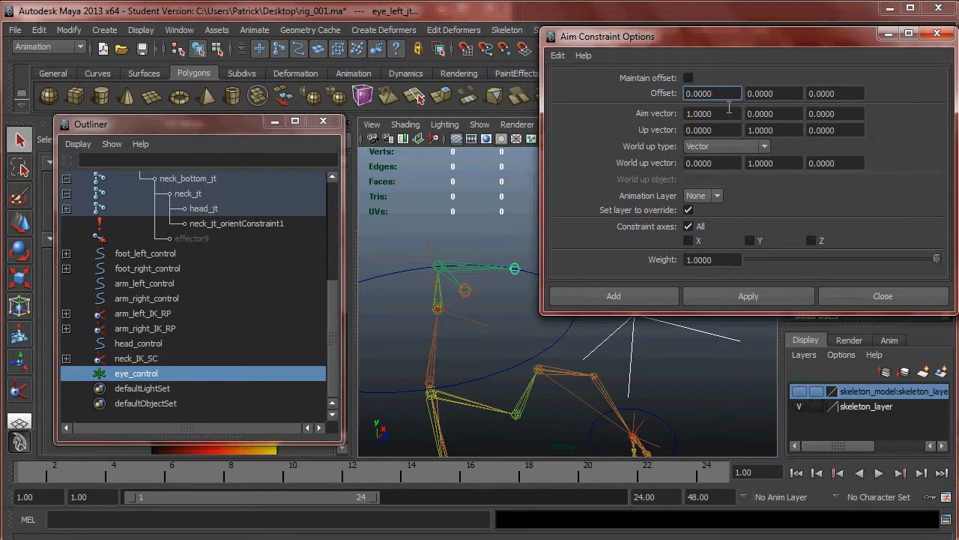
pyautogui.click(688, 78)
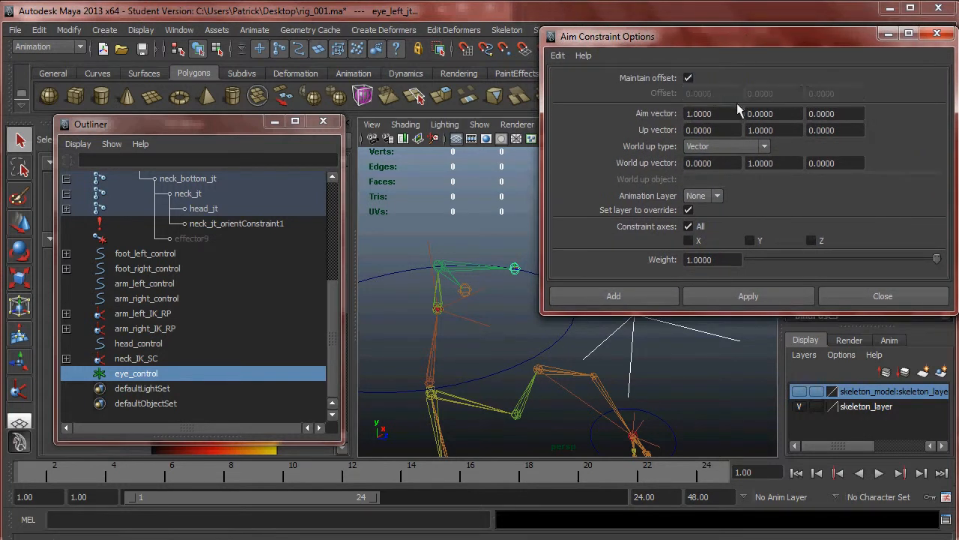
pyautogui.click(773, 113)
pyautogui.write('1')
pyautogui.click(845, 113)
pyautogui.write('1')
pyautogui.click(713, 114)
pyautogui.click(744, 297)
pyautogui.click(850, 296)
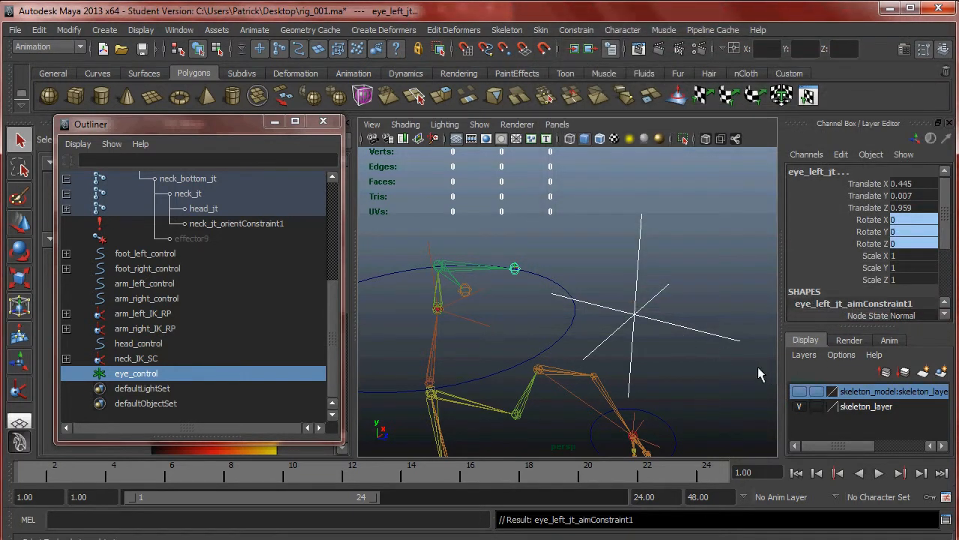
# - Show the skeleton_model layer and move eye_control to test the left eye's aim
pyautogui.click(801, 393)
pyautogui.scroll(3, 698, 310)
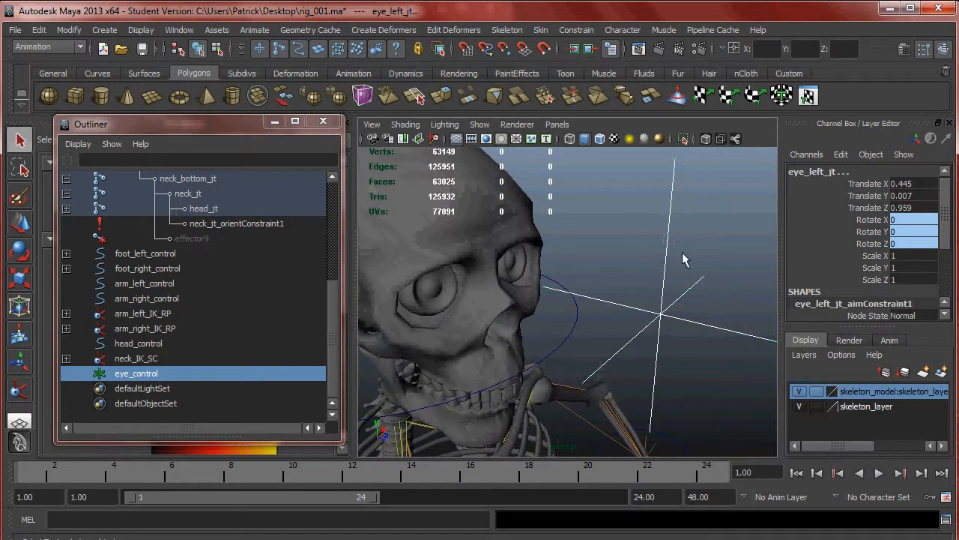
pyautogui.click(664, 273)
pyautogui.scroll(-3, 623, 287)
pyautogui.press('w')
pyautogui.keyDown('alt'); pyautogui.moveTo(617, 300); pyautogui.dragTo(510, 285); pyautogui.keyUp('alt')
# - Undo the test moves of eye_control
pyautogui.hotkey('ctrl', 'z')
pyautogui.hotkey('ctrl', 'z')
pyautogui.hotkey('ctrl', 'z')
pyautogui.hotkey('ctrl', 'z')
pyautogui.hotkey('ctrl', 'z')
pyautogui.hotkey('ctrl', 'z')
# - Hide the skeleton_model layer and aim-constrain eye_right_jt to eye_control with Maintain offset on and aim vector 1, 1, 1
pyautogui.keyDown('alt'); pyautogui.moveTo(570, 259); pyautogui.dragTo(776, 405); pyautogui.keyUp('alt')
pyautogui.click(799, 393)
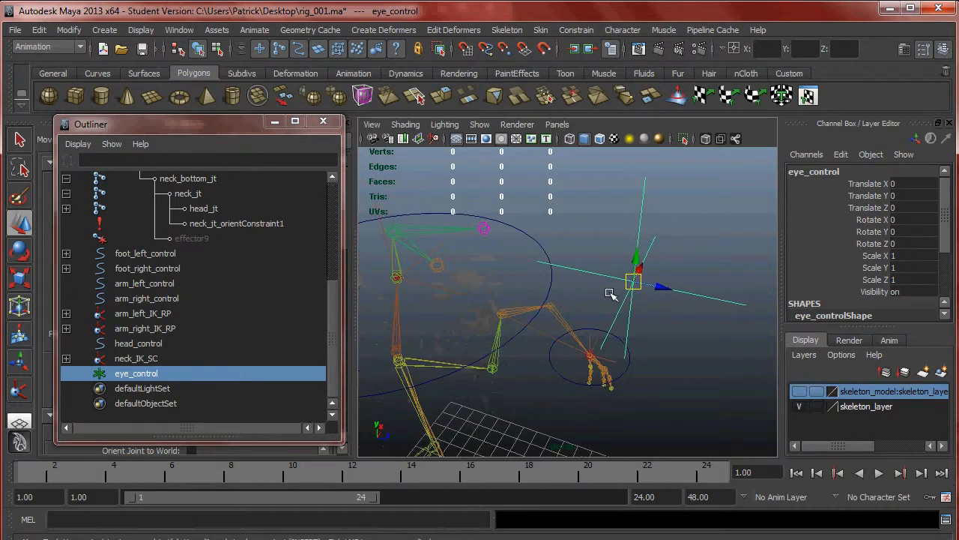
pyautogui.press('q')
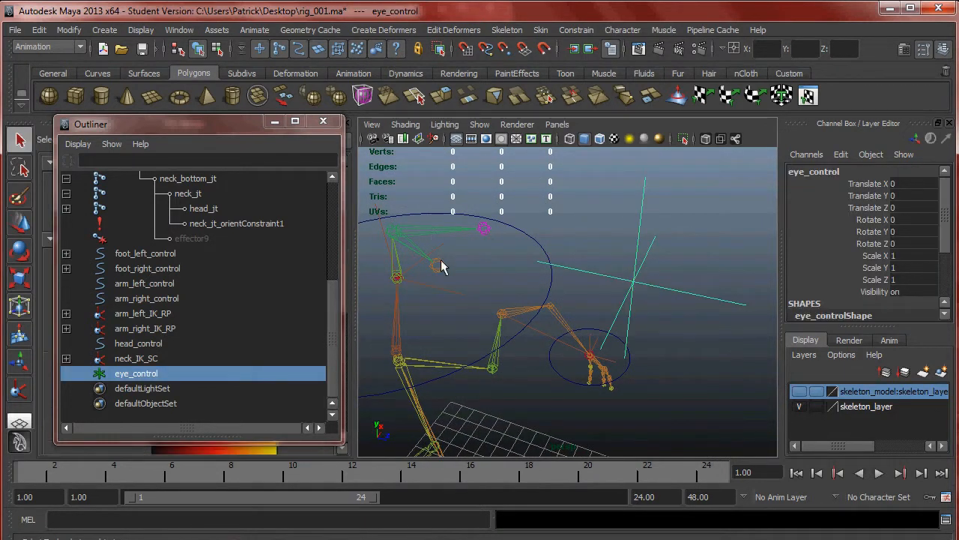
pyautogui.click(440, 260)
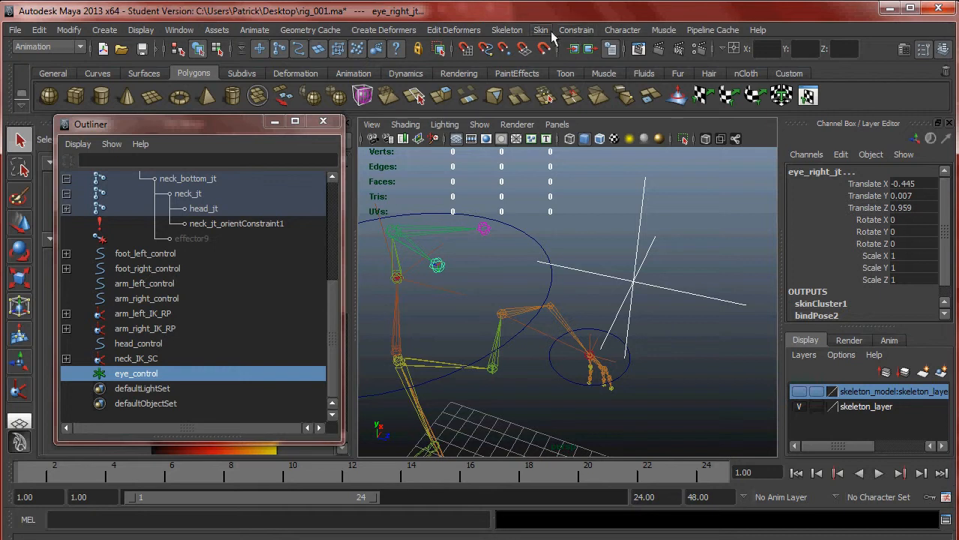
pyautogui.click(576, 30)
pyautogui.click(686, 68)
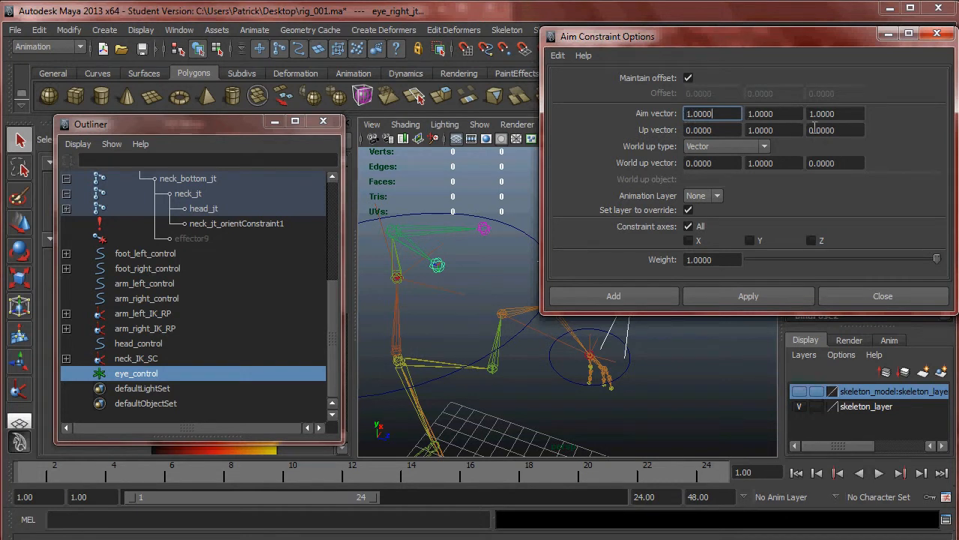
pyautogui.click(649, 298)
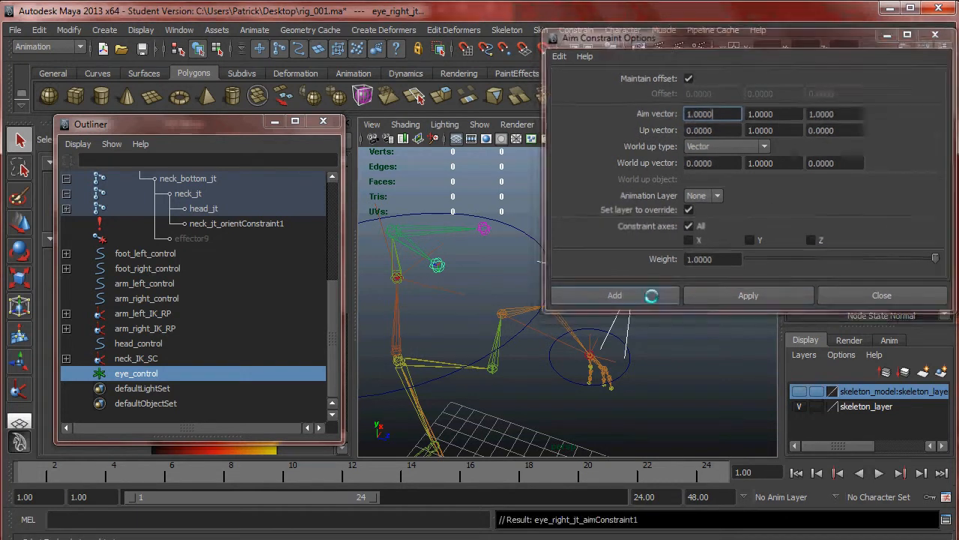
# - Show the skeleton_model layer and move eye_control to test the aim of both eyes
pyautogui.click(799, 390)
pyautogui.keyDown('alt'); pyautogui.moveTo(637, 308); pyautogui.dragTo(706, 377); pyautogui.keyUp('alt')
pyautogui.press('w')
pyautogui.keyDown('alt'); pyautogui.moveTo(706, 377); pyautogui.dragTo(584, 332, button='right'); pyautogui.keyUp('alt')
pyautogui.keyDown('alt'); pyautogui.moveTo(584, 332); pyautogui.dragTo(533, 334); pyautogui.keyUp('alt')
pyautogui.keyDown('alt'); pyautogui.moveTo(533, 335); pyautogui.dragTo(501, 300, button='middle'); pyautogui.keyUp('alt')
pyautogui.keyDown('alt'); pyautogui.moveTo(501, 300); pyautogui.dragTo(473, 288); pyautogui.keyUp('alt')
pyautogui.keyDown('alt'); pyautogui.moveTo(473, 288); pyautogui.dragTo(625, 325, button='right'); pyautogui.keyUp('alt')
pyautogui.keyDown('alt'); pyautogui.moveTo(572, 297); pyautogui.dragTo(610, 338, button='middle'); pyautogui.keyUp('alt')
pyautogui.keyDown('alt'); pyautogui.moveTo(610, 338); pyautogui.dragTo(552, 347); pyautogui.keyUp('alt')
pyautogui.keyDown('alt'); pyautogui.moveTo(553, 347); pyautogui.dragTo(415, 317, button='right'); pyautogui.keyUp('alt')
pyautogui.keyDown('alt'); pyautogui.moveTo(416, 317); pyautogui.dragTo(611, 356); pyautogui.keyUp('alt')
pyautogui.keyDown('alt'); pyautogui.moveTo(611, 355); pyautogui.dragTo(727, 419, button='right'); pyautogui.keyUp('alt')
pyautogui.keyDown('alt'); pyautogui.moveTo(646, 400); pyautogui.dragTo(604, 385, button='right'); pyautogui.keyUp('alt')
pyautogui.keyDown('alt'); pyautogui.moveTo(604, 385); pyautogui.dragTo(592, 346, button='middle'); pyautogui.keyUp('alt')
pyautogui.moveTo(600, 405); pyautogui.dragTo(521, 222)
# - Reset the moved control's Translate X, Y and Z to 0
pyautogui.moveTo(918, 184); pyautogui.dragTo(920, 209)
pyautogui.write('0')
pyautogui.press('Return')
pyautogui.moveTo(552, 292)
pyautogui.keyDown('alt'); pyautogui.mouseDown()
pyautogui.moveTo(637, 328)
pyautogui.moveTo(530, 316)
pyautogui.moveTo(625, 347)
pyautogui.moveTo(670, 300)
pyautogui.moveTo(555, 303)
pyautogui.mouseUp(); pyautogui.keyUp('alt')
# - Create a NURBS circle around the skeleton's hips
pyautogui.click(673, 236)
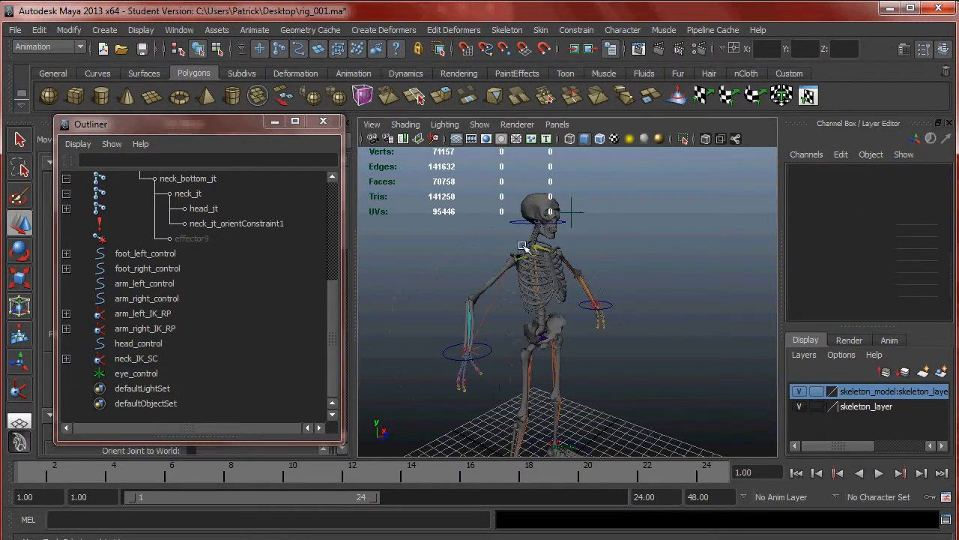
pyautogui.click(98, 33)
pyautogui.moveTo(210, 54)
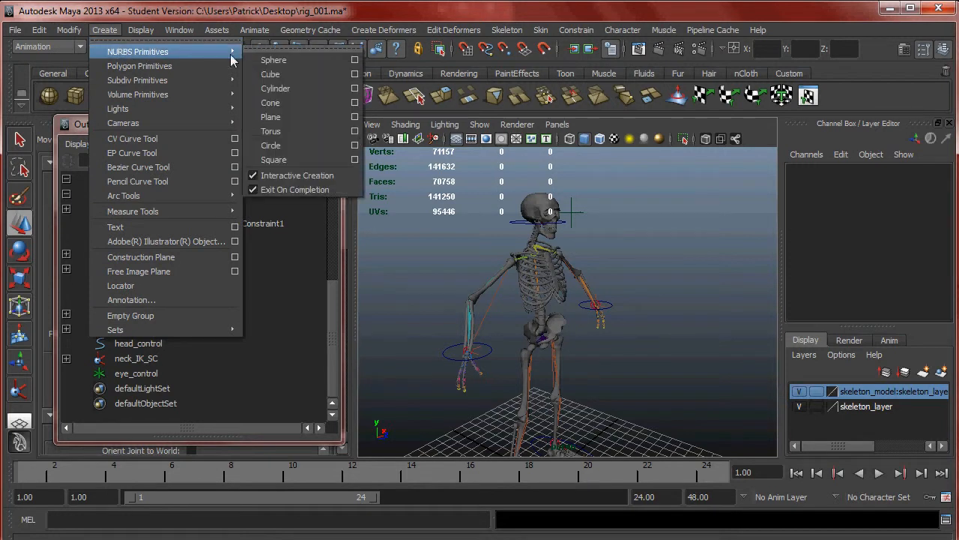
pyautogui.click(294, 143)
pyautogui.scroll(-3, 521, 301)
pyautogui.keyDown('alt'); pyautogui.moveTo(521, 301); pyautogui.dragTo(577, 387); pyautogui.keyUp('alt')
pyautogui.moveTo(559, 342)
pyautogui.mouseDown()
pyautogui.moveTo(568, 298)
pyautogui.moveTo(509, 296)
pyautogui.mouseUp()
pyautogui.press('f')
pyautogui.moveTo(510, 297)
pyautogui.keyDown('alt'); pyautogui.mouseDown(button='right')
pyautogui.moveTo(638, 313)
pyautogui.moveTo(651, 304)
pyautogui.mouseUp(button='right'); pyautogui.keyUp('alt')
pyautogui.keyDown('alt'); pyautogui.moveTo(650, 304); pyautogui.dragTo(628, 360, button='middle'); pyautogui.keyUp('alt')
pyautogui.keyDown('alt'); pyautogui.moveTo(628, 360); pyautogui.dragTo(574, 342, button='right'); pyautogui.keyUp('alt')
# - Hide the skeleton_model layer and move the circle so its centre sits on the ab_jt joint above the pelvis
pyautogui.press('4')
pyautogui.keyDown('alt'); pyautogui.moveTo(572, 323); pyautogui.dragTo(601, 360, button='middle'); pyautogui.keyUp('alt')
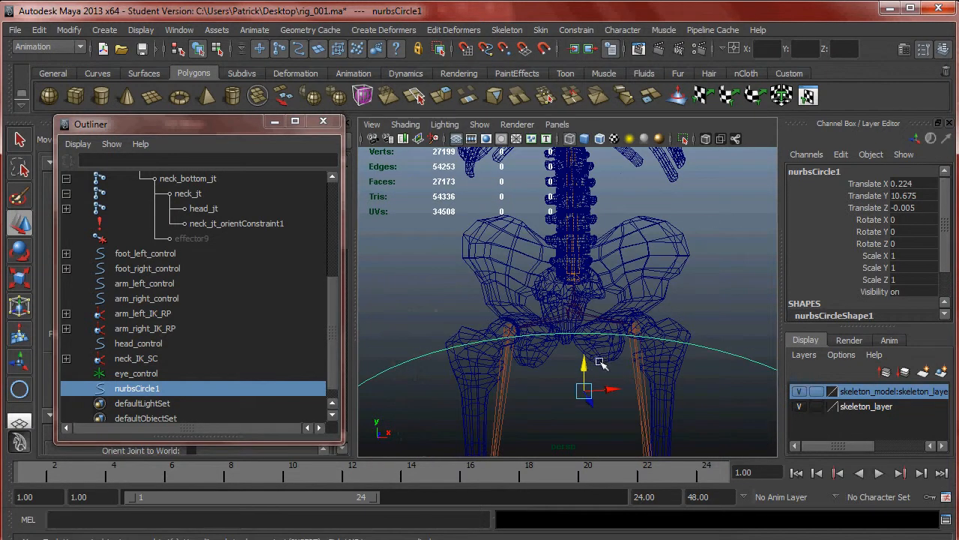
pyautogui.keyDown('alt'); pyautogui.moveTo(622, 373); pyautogui.dragTo(520, 338, button='right'); pyautogui.keyUp('alt')
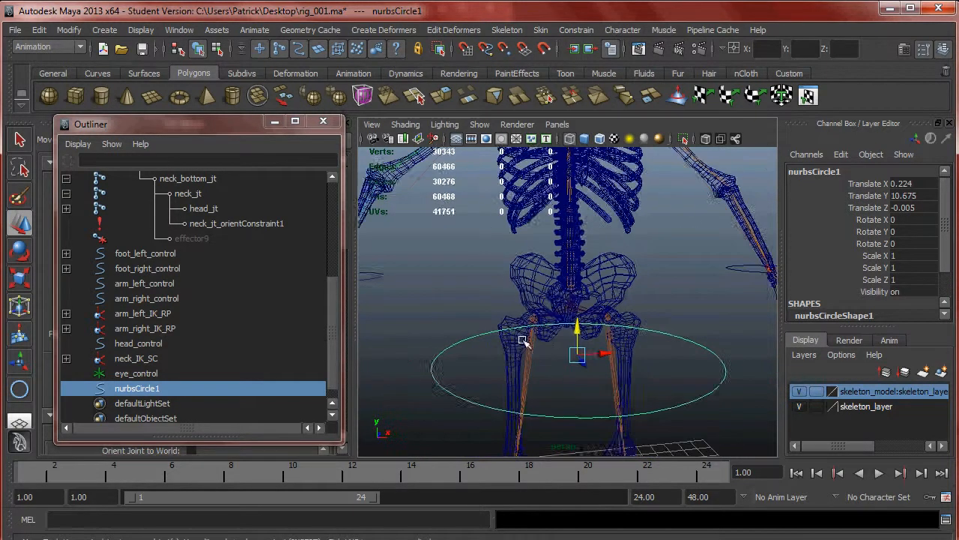
pyautogui.click(800, 391)
pyautogui.moveTo(581, 352); pyautogui.dragTo(687, 359)
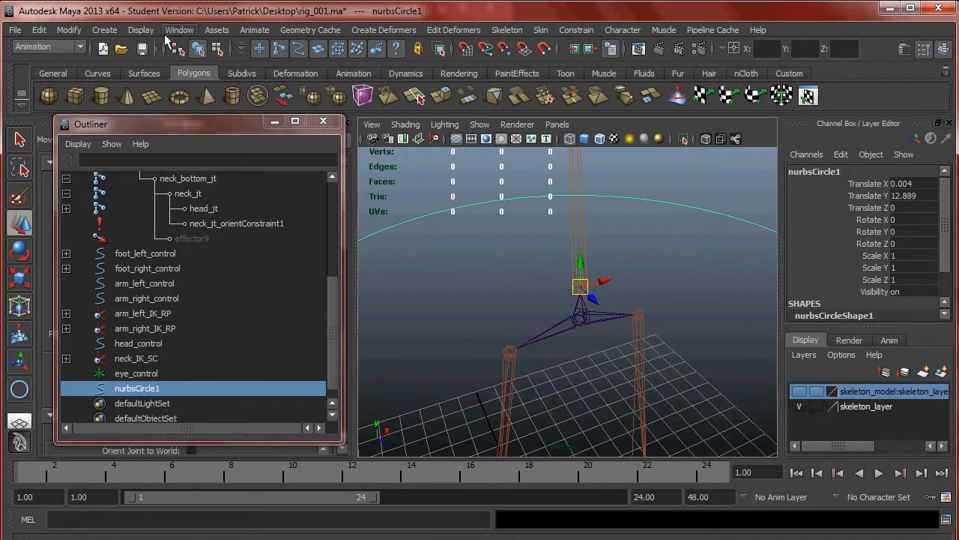
# - Freeze the circle's transformations and rename it waist_control
pyautogui.click(68, 30)
pyautogui.click(96, 80)
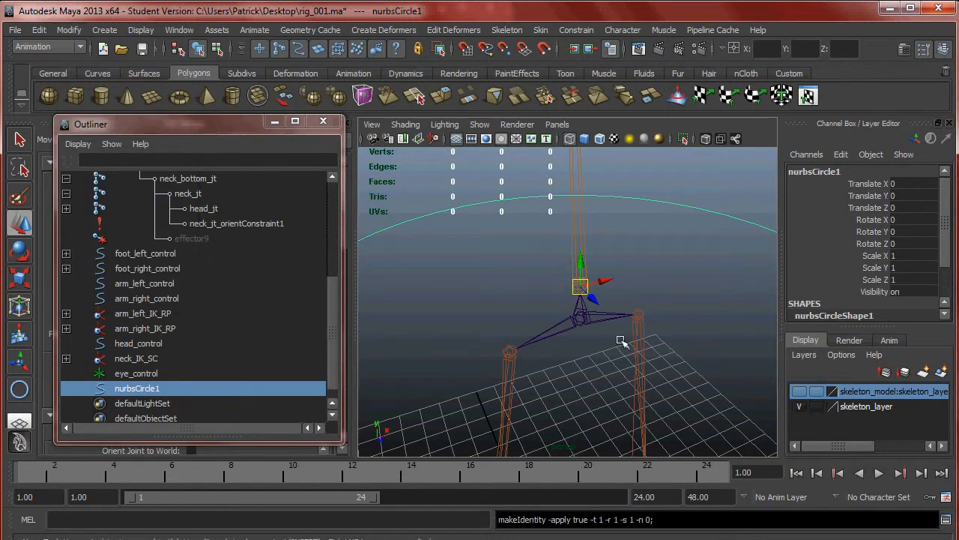
pyautogui.scroll(-8, 575, 326)
pyautogui.keyDown('alt'); pyautogui.moveTo(574, 324); pyautogui.dragTo(509, 327); pyautogui.keyUp('alt')
pyautogui.click(141, 392)
pyautogui.doubleClick(140, 392)
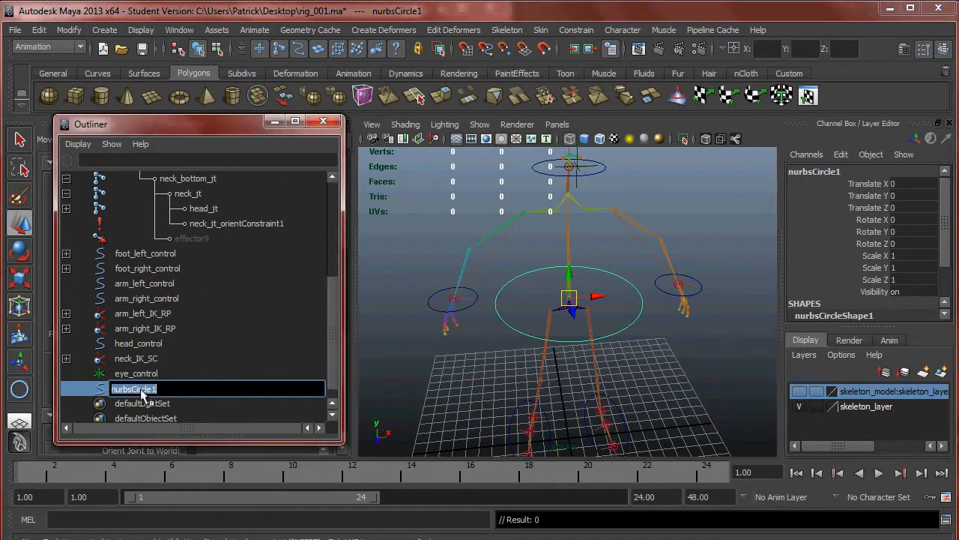
pyautogui.write('waist_control')
pyautogui.press('Return')
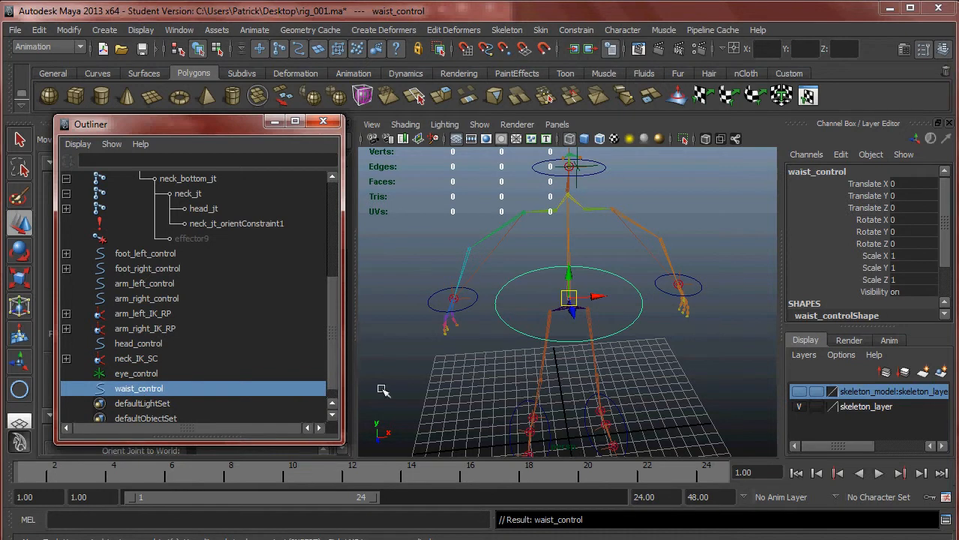
# - Parent-constrain ab_jt to waist_control with Maintain offset on and all Translate and Rotate axes constrained
pyautogui.scroll(10, 550, 370)
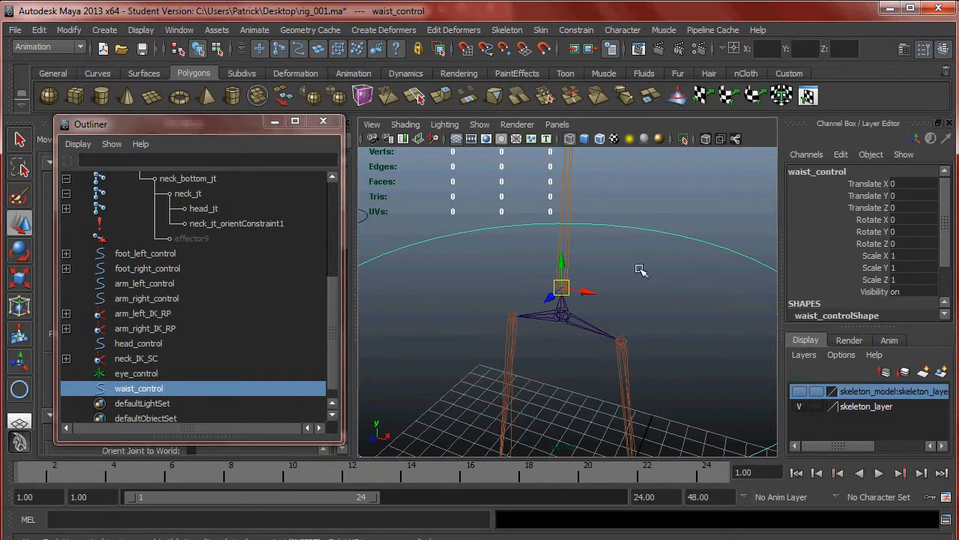
pyautogui.press('q')
pyautogui.click(562, 287)
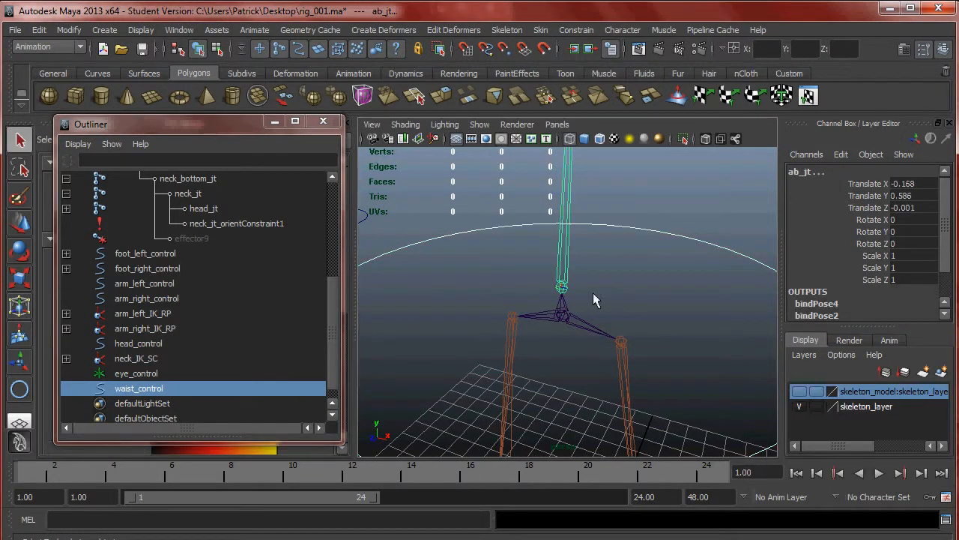
pyautogui.click(577, 30)
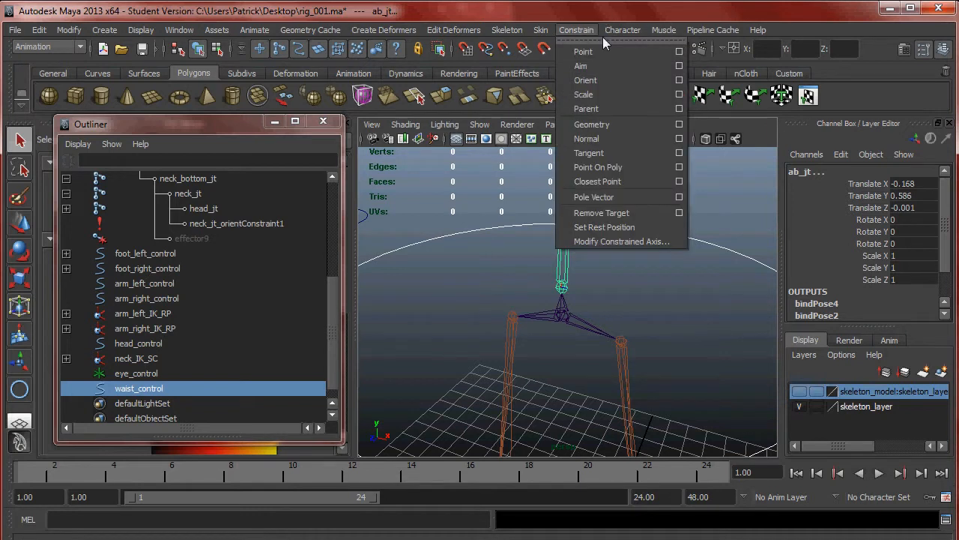
pyautogui.click(679, 108)
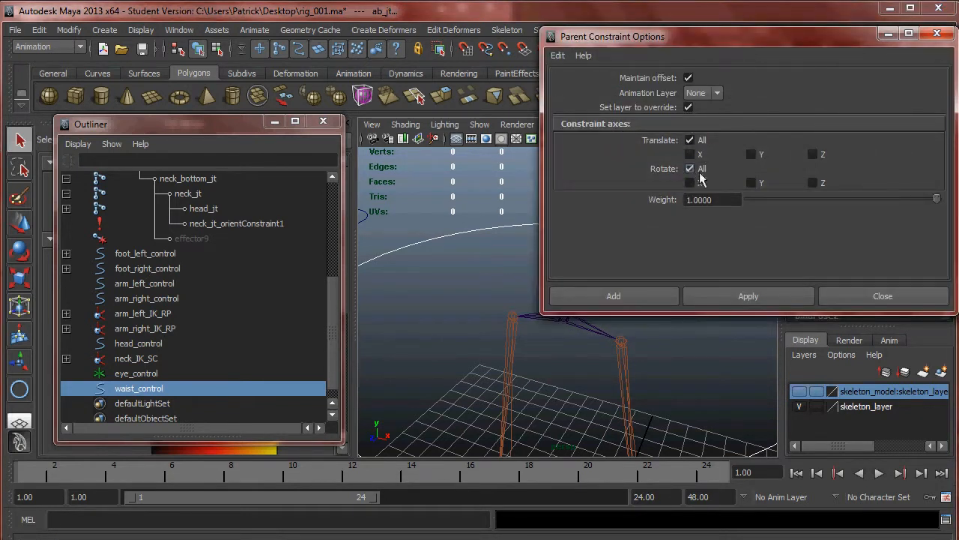
pyautogui.click(691, 169)
pyautogui.click(711, 294)
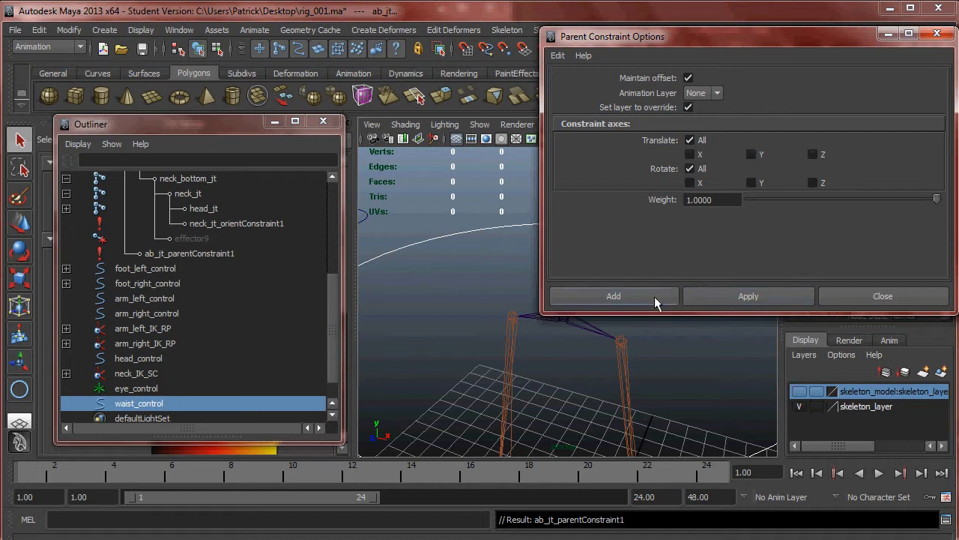
pyautogui.click(860, 296)
# - Show the skeleton_model layer in shaded display and select waist_control for rotating
pyautogui.click(799, 391)
pyautogui.press('5')
pyautogui.click(651, 299)
pyautogui.press('e')
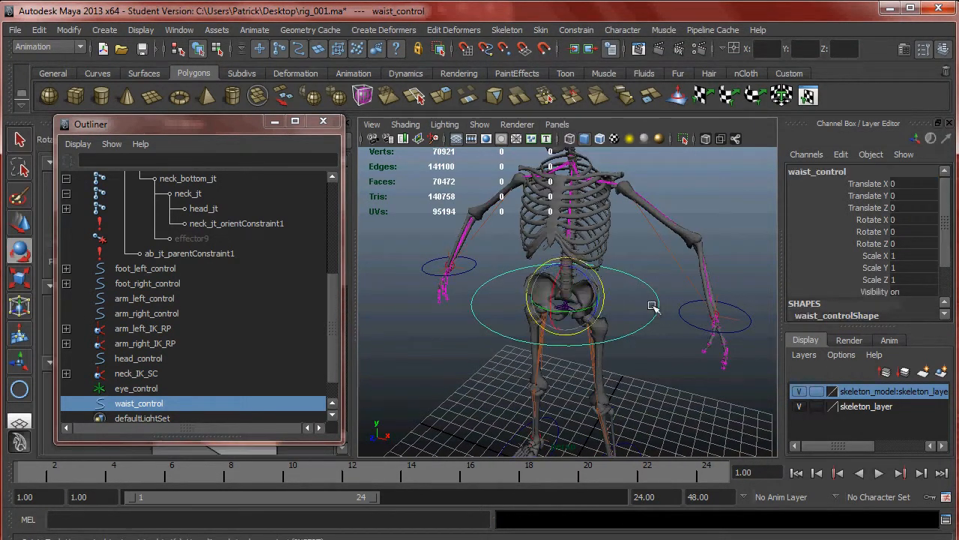
# - Test waist_control by rotating and moving it freely, and undo every test change
pyautogui.keyDown('alt'); pyautogui.moveTo(653, 302); pyautogui.dragTo(571, 292, button='right'); pyautogui.keyUp('alt')
pyautogui.moveTo(563, 291)
pyautogui.mouseDown()
pyautogui.moveTo(557, 321)
pyautogui.moveTo(551, 299)
pyautogui.moveTo(583, 302)
pyautogui.moveTo(561, 299)
pyautogui.mouseUp()
pyautogui.hotkey('ctrl', 'z')
pyautogui.hotkey('ctrl', 'z')
pyautogui.hotkey('ctrl', 'z')
pyautogui.hotkey('ctrl', 'z')
pyautogui.hotkey('ctrl', 'z')
pyautogui.hotkey('ctrl', 'z')
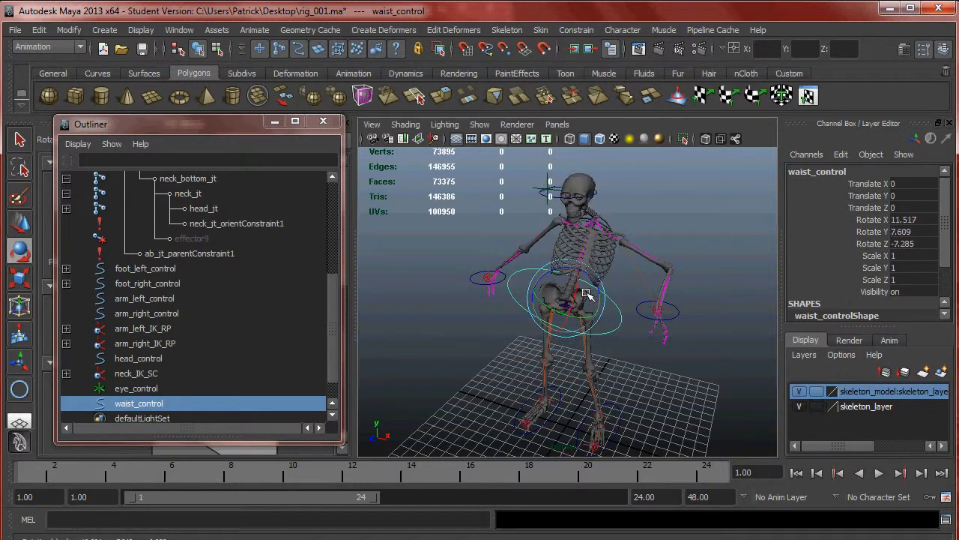
pyautogui.press('w')
pyautogui.moveTo(568, 301); pyautogui.dragTo(638, 281)
pyautogui.hotkey('ctrl', 'z')
pyautogui.keyDown('alt'); pyautogui.moveTo(638, 280); pyautogui.dragTo(541, 258, button='right'); pyautogui.keyUp('alt')
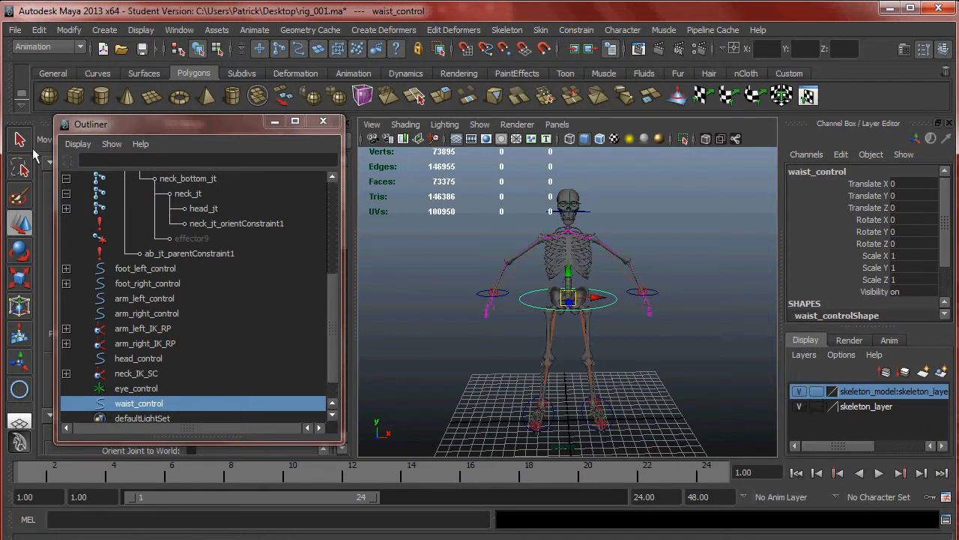
# - Collapse the pelvis_jt hierarchy so the controls are listed together
pyautogui.scroll(4, 169, 224)
pyautogui.click(67, 253)
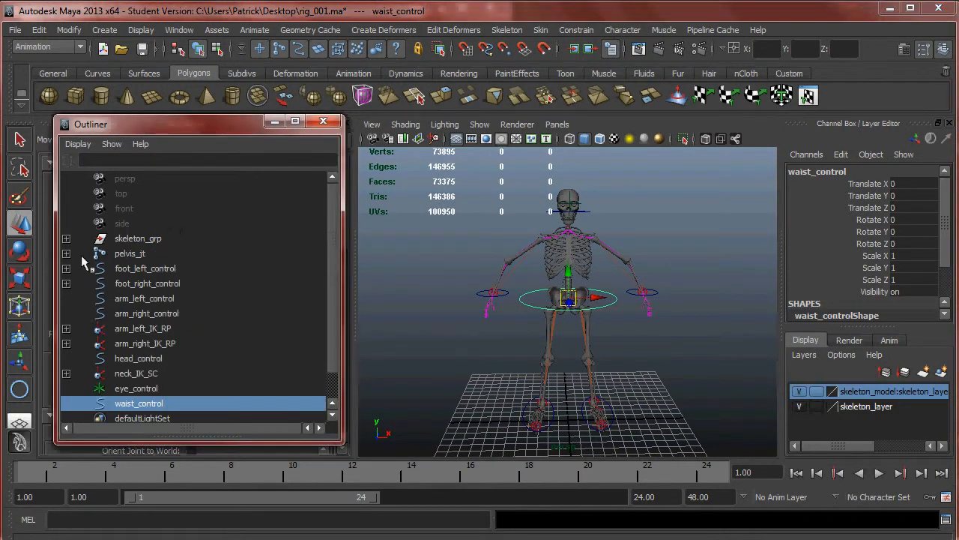
pyautogui.scroll(-1, 161, 262)
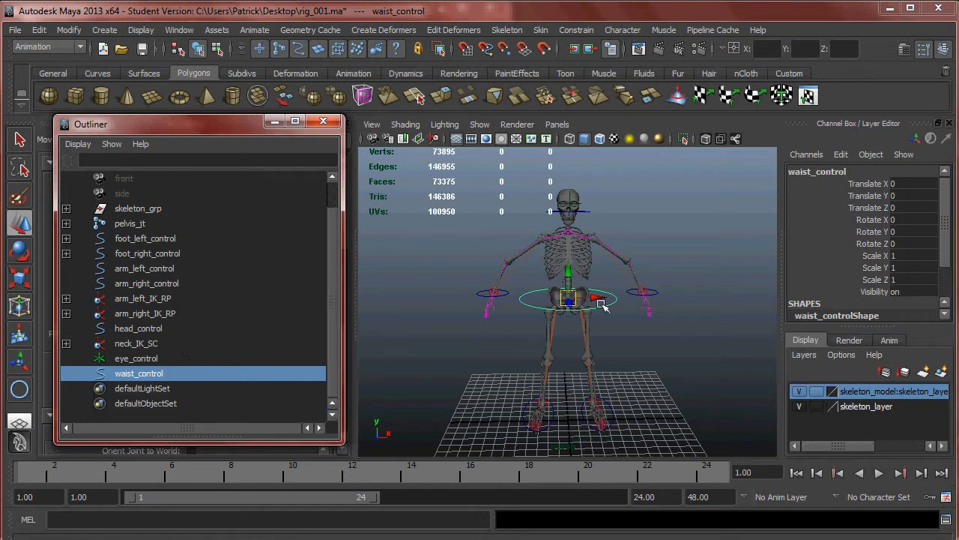
# - Rotate waist_control about 66.6 degrees in X to test the forward bend, inspect the arms and head, and undo the rotation
pyautogui.press('e')
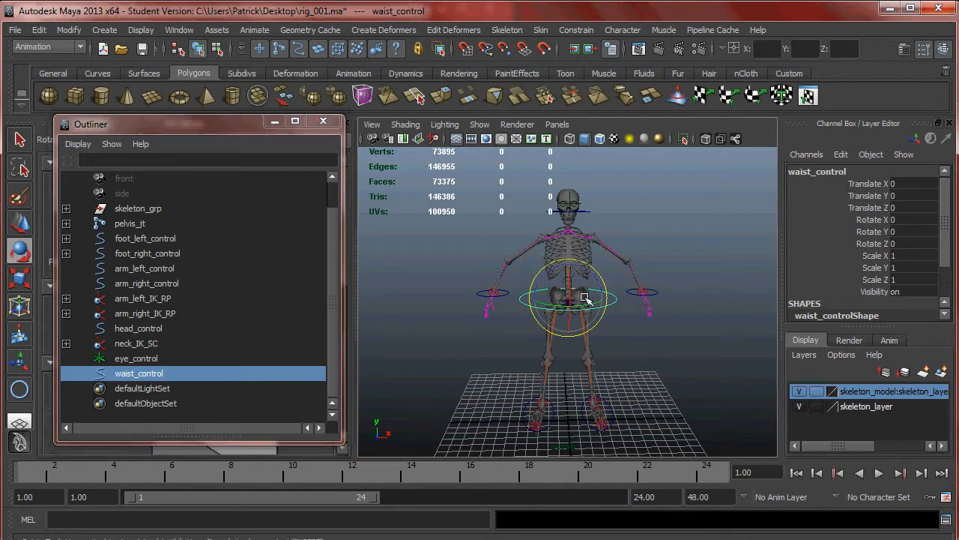
pyautogui.moveTo(570, 279); pyautogui.dragTo(571, 318)
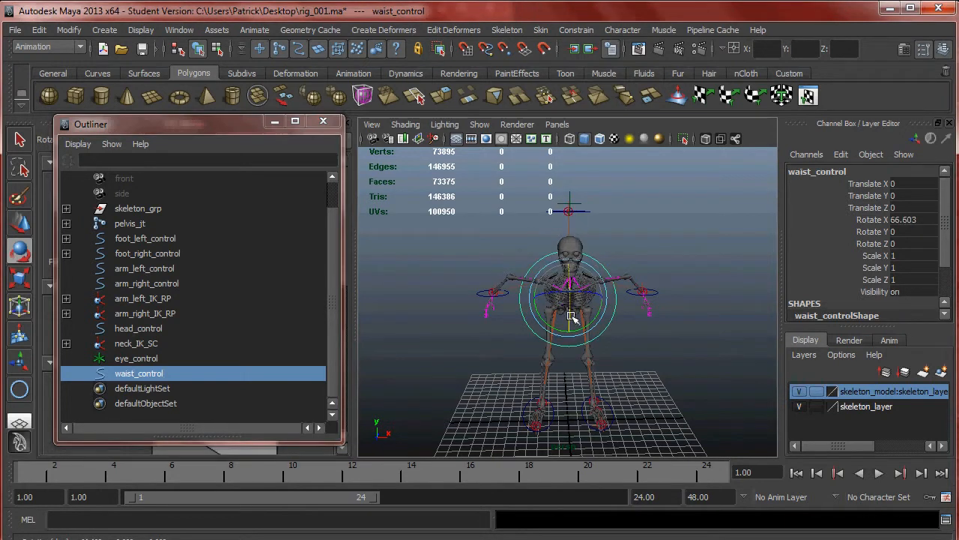
pyautogui.keyDown('alt'); pyautogui.moveTo(555, 281); pyautogui.dragTo(596, 242); pyautogui.keyUp('alt')
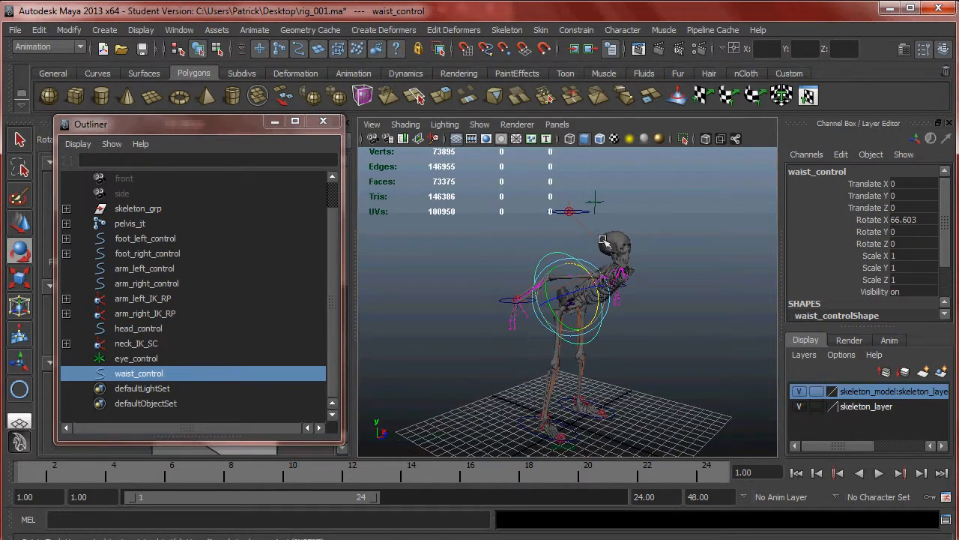
pyautogui.hotkey('ctrl', 'z')
pyautogui.keyDown('alt'); pyautogui.moveTo(632, 269); pyautogui.dragTo(538, 276); pyautogui.keyUp('alt')
pyautogui.keyDown('alt'); pyautogui.moveTo(562, 282); pyautogui.dragTo(649, 292, button='right'); pyautogui.keyUp('alt')
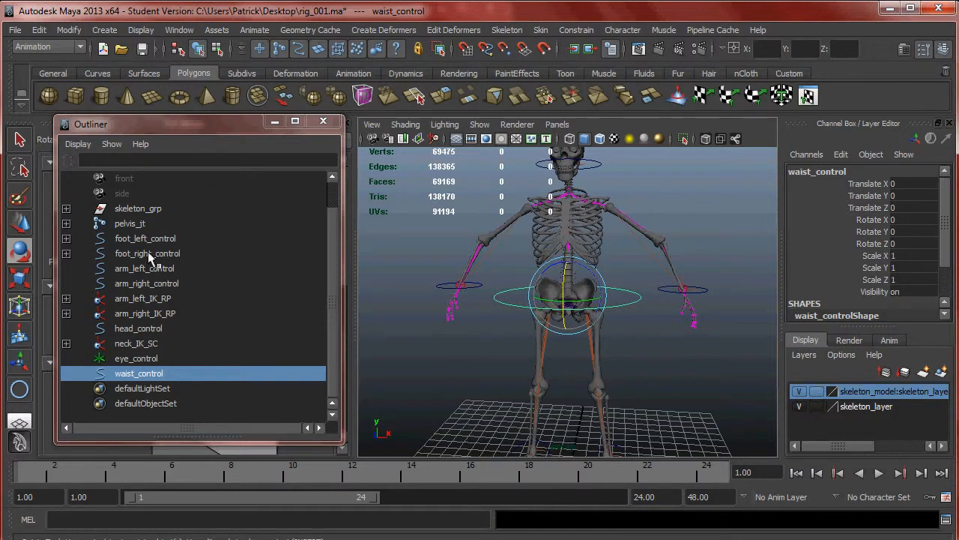
# - Parent head_control, arm_left_control and arm_right_control under waist_control
pyautogui.click(142, 313)
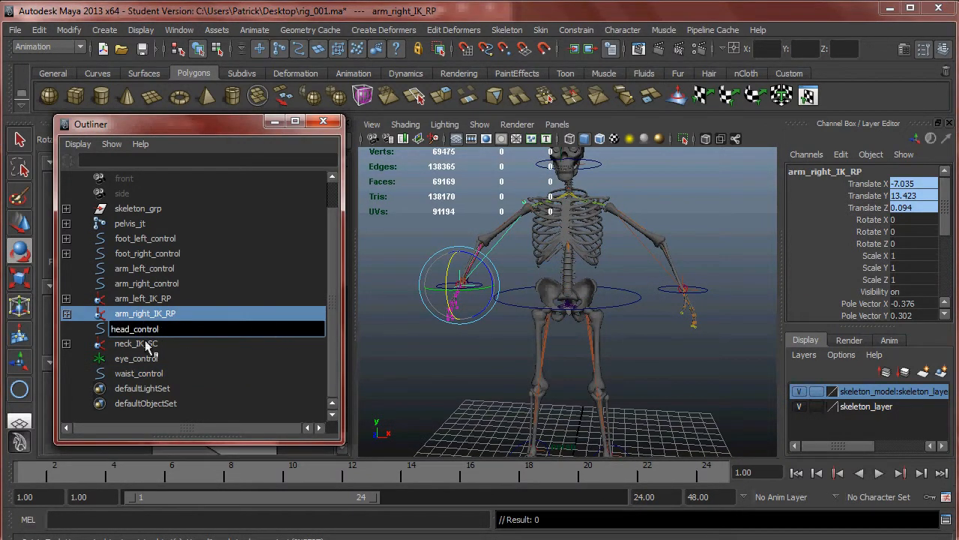
pyautogui.click(141, 358)
pyautogui.click(137, 328)
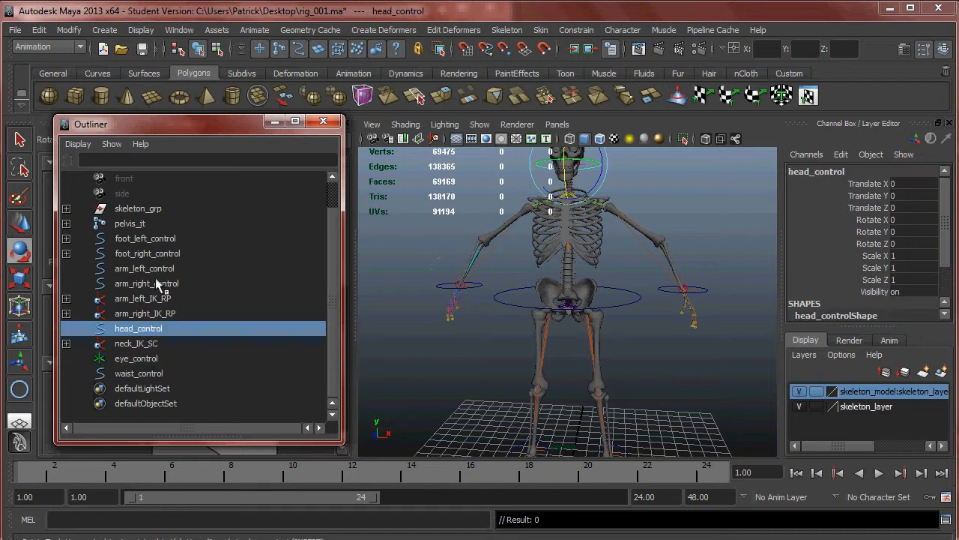
pyautogui.keyDown('ctrl'); pyautogui.click(148, 267); pyautogui.keyUp('ctrl')
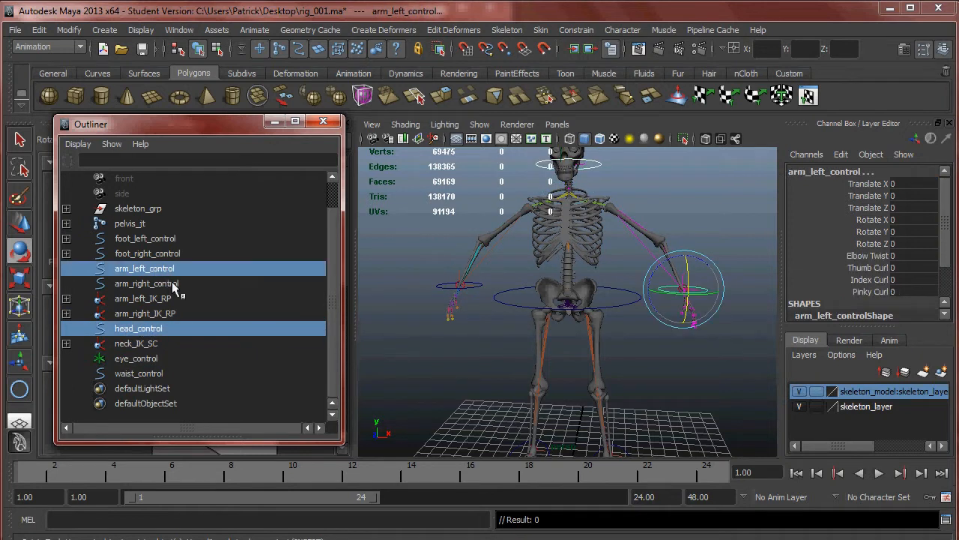
pyautogui.keyDown('ctrl'); pyautogui.click(171, 282); pyautogui.keyUp('ctrl')
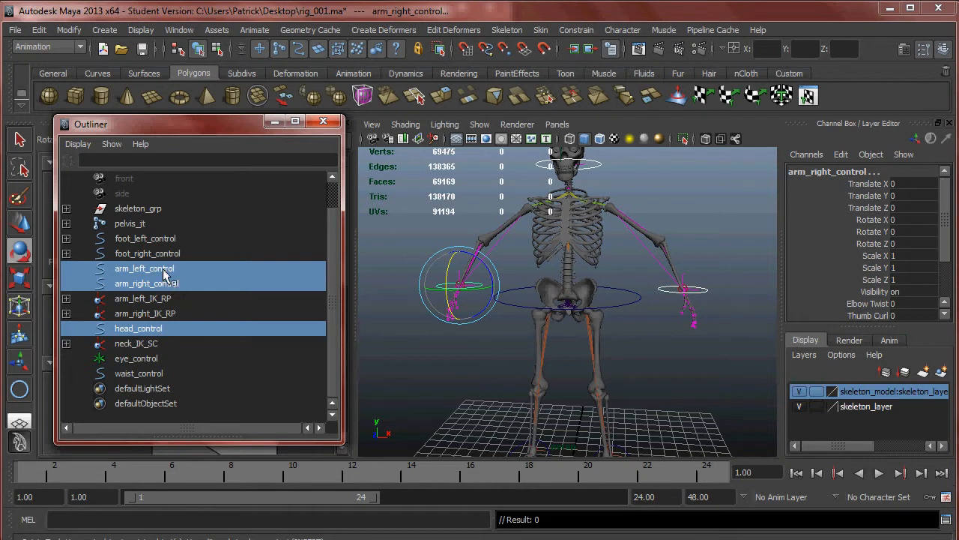
pyautogui.moveTo(152, 275); pyautogui.dragTo(144, 384, button='middle')
# - Rotate waist_control to test its child controls, undo the test rotations and reset Rotate X to 0
pyautogui.click(638, 304)
pyautogui.click(635, 302)
pyautogui.moveTo(569, 272)
pyautogui.mouseDown()
pyautogui.moveTo(573, 315)
pyautogui.moveTo(574, 290)
pyautogui.mouseUp()
pyautogui.hotkey('ctrl', 'z')
pyautogui.hotkey('ctrl', 'z')
pyautogui.hotkey('ctrl', 'z')
pyautogui.hotkey('ctrl', 'z')
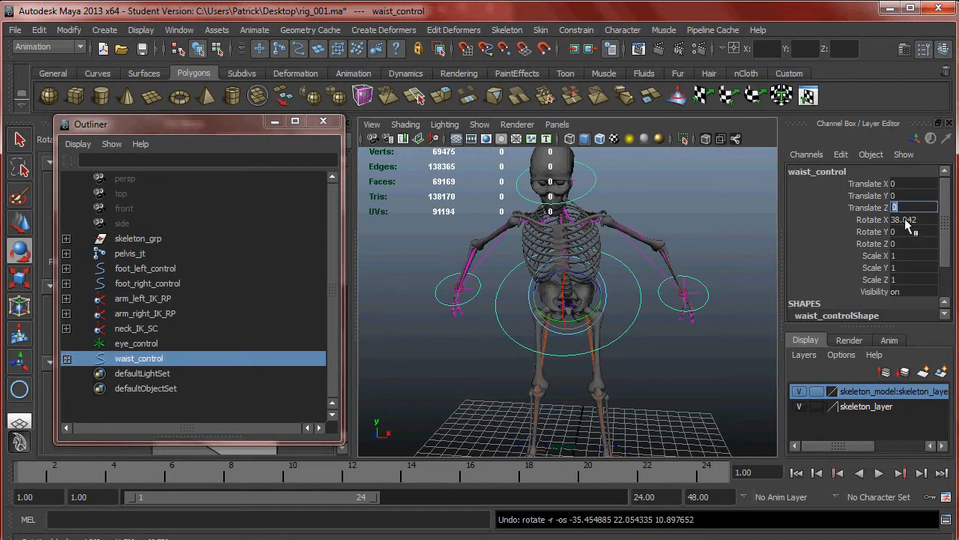
pyautogui.press('Return')
pyautogui.keyDown('alt'); pyautogui.moveTo(624, 266); pyautogui.dragTo(617, 293, button='middle'); pyautogui.keyUp('alt')
pyautogui.keyDown('alt'); pyautogui.moveTo(617, 293); pyautogui.dragTo(550, 288, button='right'); pyautogui.keyUp('alt')
pyautogui.keyDown('alt'); pyautogui.moveTo(638, 284); pyautogui.dragTo(628, 265, button='middle'); pyautogui.keyUp('alt')
pyautogui.keyDown('alt'); pyautogui.moveTo(627, 266); pyautogui.dragTo(583, 268); pyautogui.keyUp('alt')
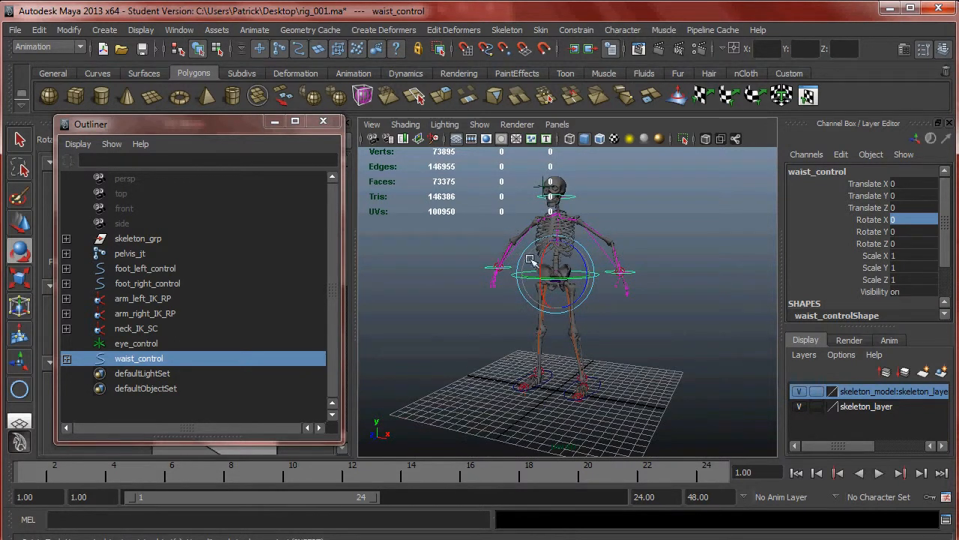
# - Clear the selection and turn off the Poly Count heads-up display
pyautogui.click(642, 227)
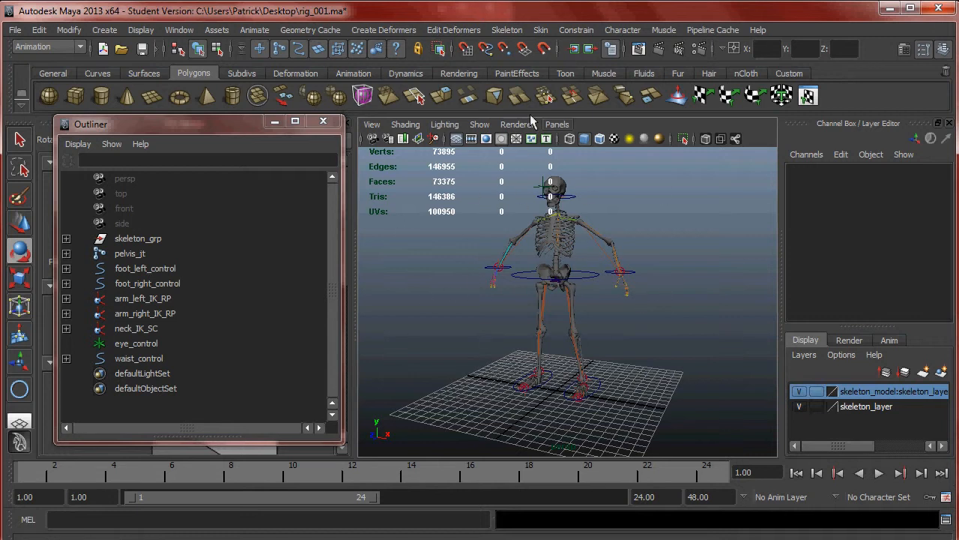
pyautogui.keyDown('alt'); pyautogui.moveTo(598, 276); pyautogui.dragTo(620, 316, button='middle'); pyautogui.keyUp('alt')
pyautogui.keyDown('alt'); pyautogui.moveTo(620, 315); pyautogui.dragTo(589, 276, button='right'); pyautogui.keyUp('alt')
pyautogui.click(141, 30)
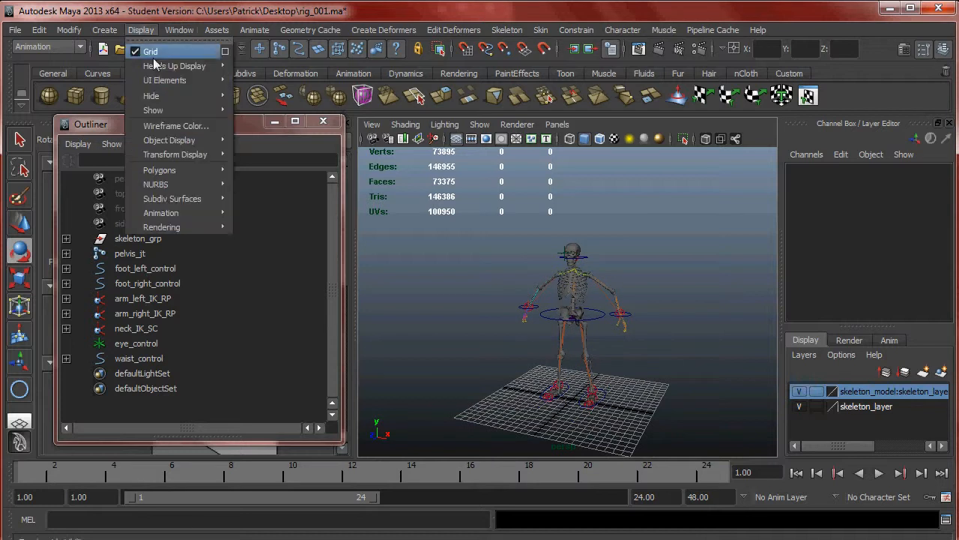
pyautogui.moveTo(180, 65)
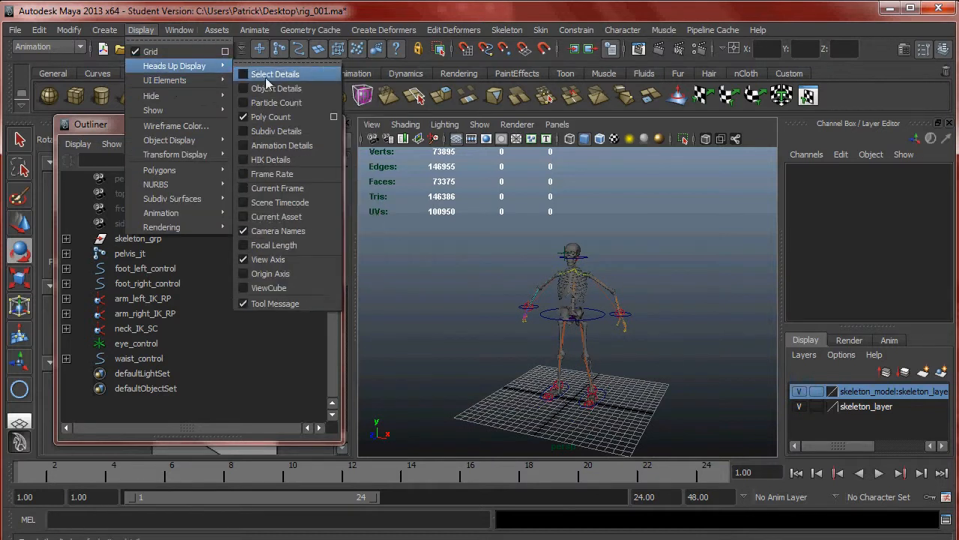
pyautogui.click(271, 117)
pyautogui.keyDown('alt'); pyautogui.moveTo(567, 285); pyautogui.dragTo(663, 324, button='right'); pyautogui.keyUp('alt')
pyautogui.keyDown('alt'); pyautogui.moveTo(664, 324); pyautogui.dragTo(658, 299, button='middle'); pyautogui.keyUp('alt')
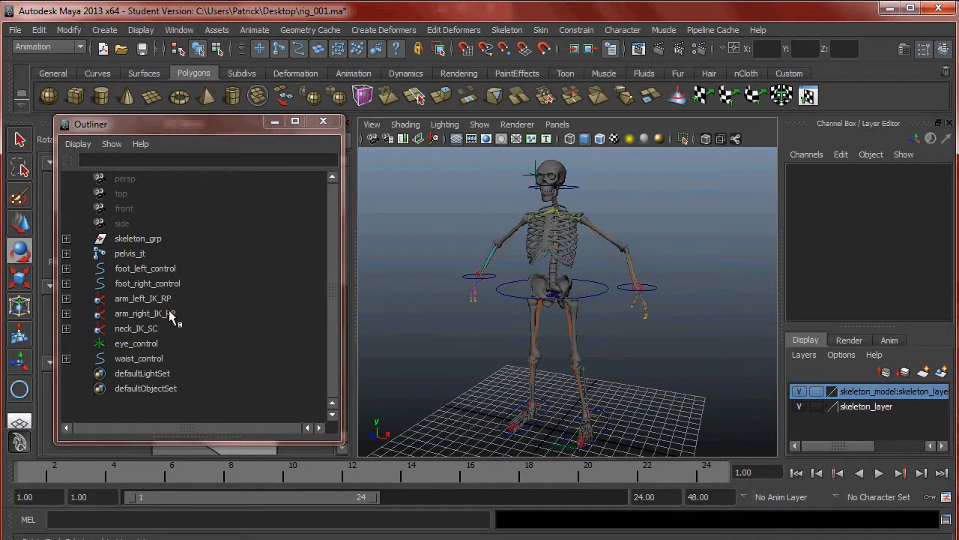
# - Reorder the top-level scene list so eye_control and waist_control sit directly below pelvis_jt, and select pelvis_jt
pyautogui.click(116, 358)
pyautogui.moveTo(116, 358); pyautogui.dragTo(133, 264, button='middle')
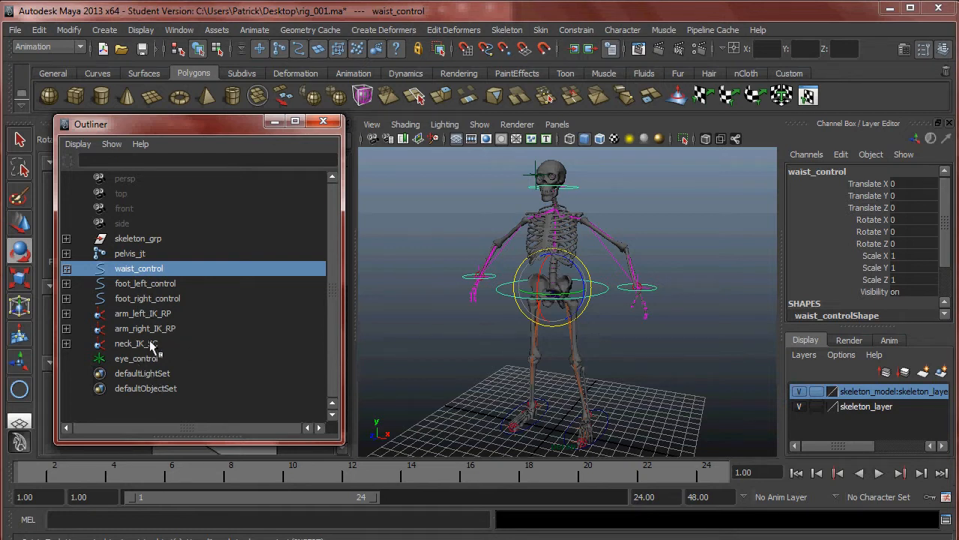
pyautogui.click(144, 357)
pyautogui.moveTo(145, 357); pyautogui.dragTo(138, 268, button='middle')
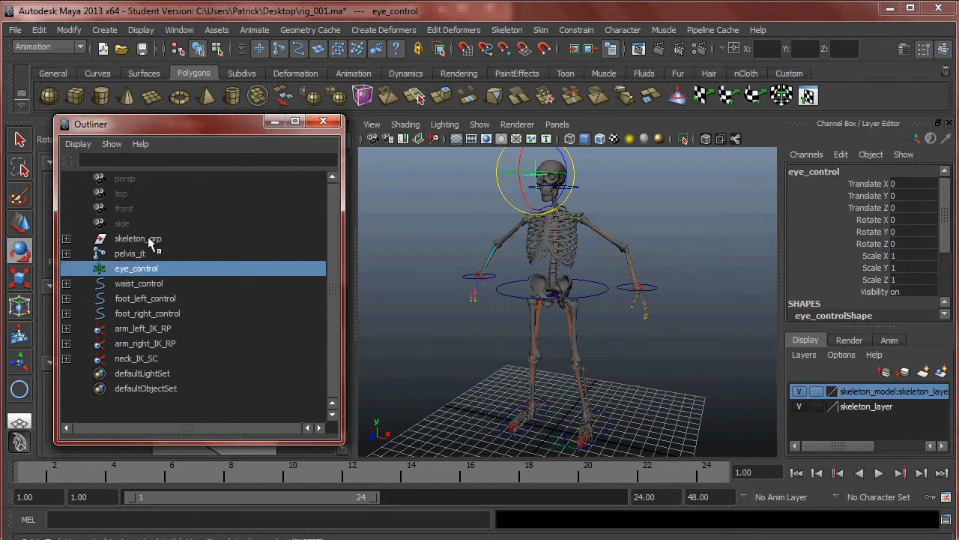
pyautogui.click(149, 240)
pyautogui.click(134, 254)
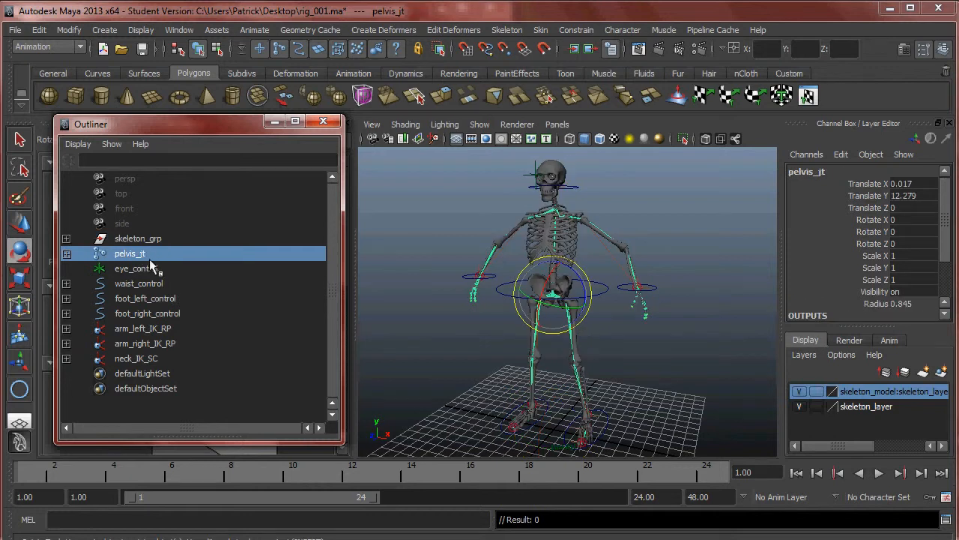
# - Review the top-level rig items from eye_control down to neck_IK_SC one by one, and clear the selection
pyautogui.click(145, 270)
pyautogui.click(154, 284)
pyautogui.click(161, 298)
pyautogui.click(165, 313)
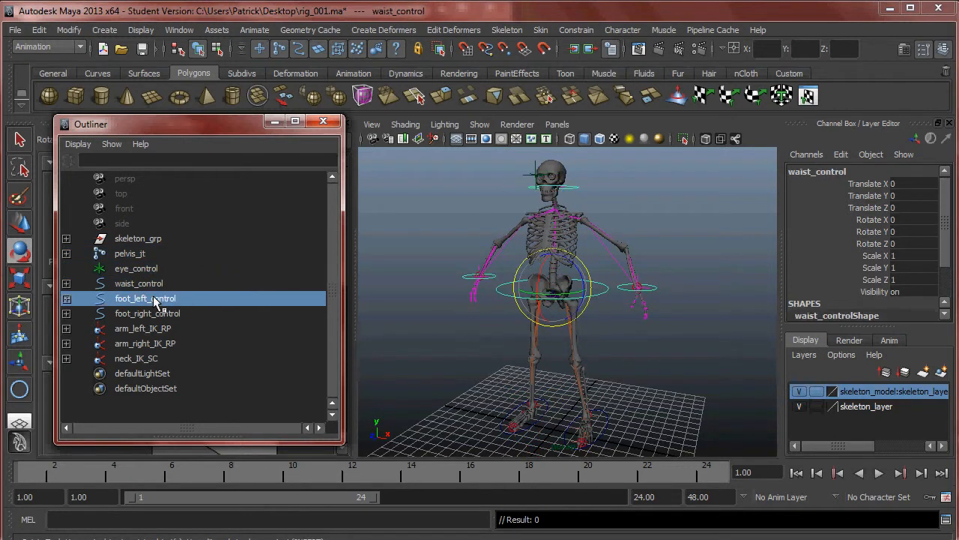
pyautogui.click(165, 328)
pyautogui.click(171, 344)
pyautogui.click(202, 358)
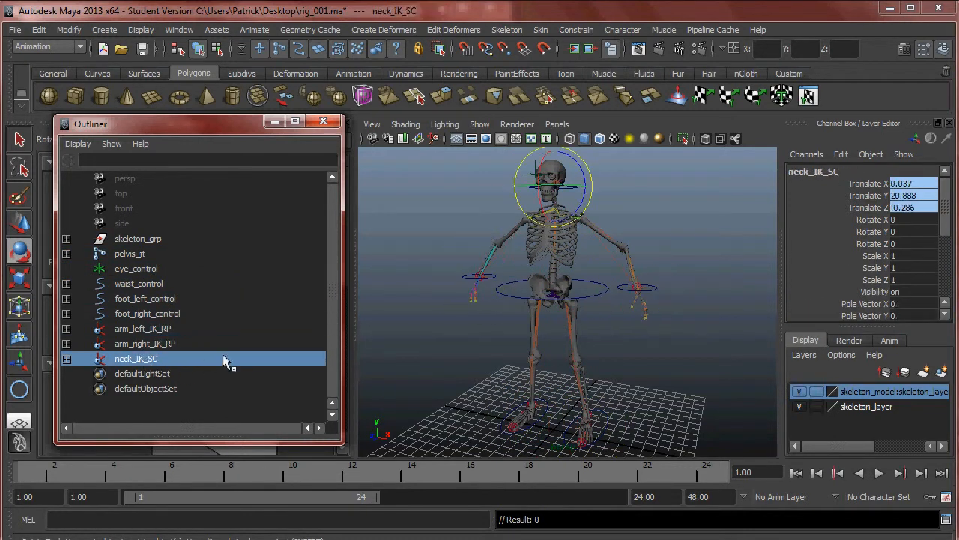
pyautogui.click(480, 368)
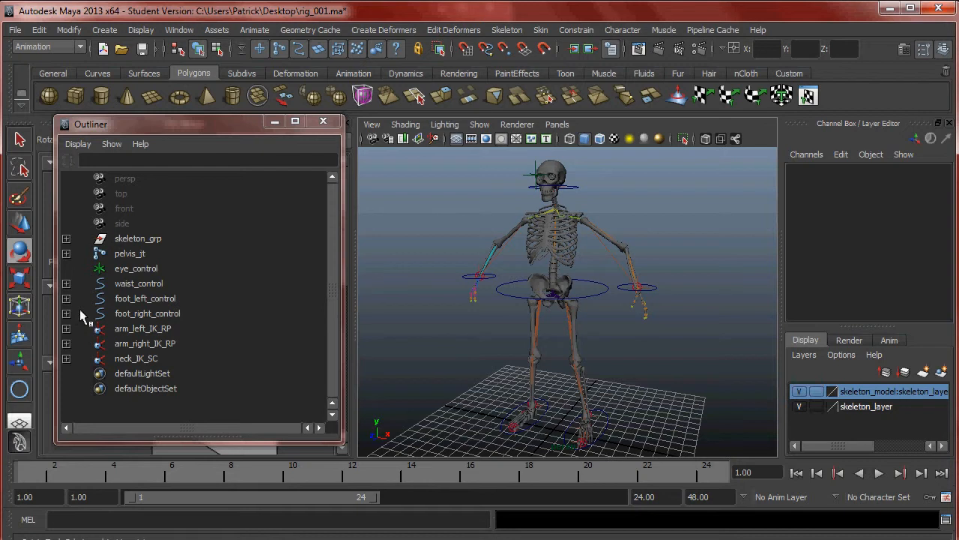
# - Draw a large NURBS circle on the grid around the skeleton and hide the skeleton_model layer
pyautogui.keyDown('alt'); pyautogui.moveTo(551, 246); pyautogui.dragTo(462, 244, button='right'); pyautogui.keyUp('alt')
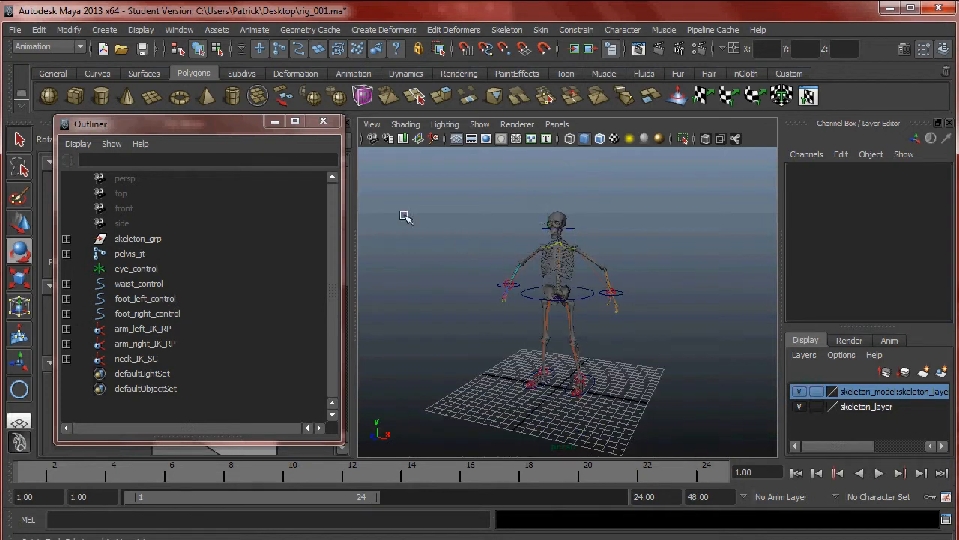
pyautogui.click(96, 32)
pyautogui.moveTo(187, 52)
pyautogui.click(298, 147)
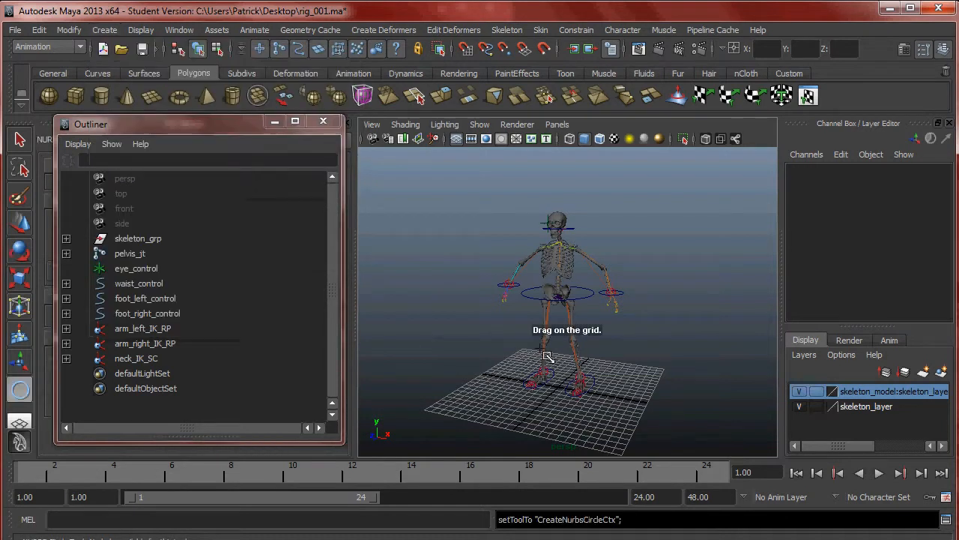
pyautogui.keyDown('alt'); pyautogui.moveTo(550, 360); pyautogui.dragTo(562, 428); pyautogui.keyUp('alt')
pyautogui.moveTo(564, 381); pyautogui.dragTo(644, 367)
pyautogui.click(798, 392)
# - Snap the new circle to the pelvis joint at Translate X 0.017, Y 12.279, Z 0
pyautogui.scroll(5, 582, 336)
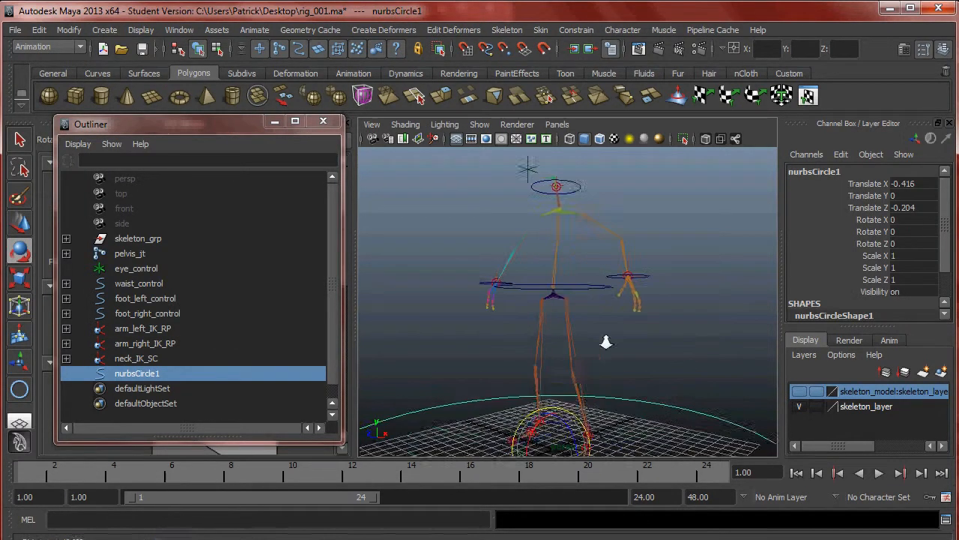
pyautogui.press('w')
pyautogui.moveTo(539, 413); pyautogui.dragTo(574, 319)
pyautogui.keyDown('alt'); pyautogui.moveTo(740, 325); pyautogui.dragTo(600, 321, button='right'); pyautogui.keyUp('alt')
pyautogui.keyDown('alt'); pyautogui.moveTo(600, 320); pyautogui.dragTo(582, 306); pyautogui.keyUp('alt')
pyautogui.keyDown('alt'); pyautogui.moveTo(664, 361); pyautogui.dragTo(649, 320); pyautogui.keyUp('alt')
# - Scale the circle uniformly to about 1.325 so it encircles the whole rig
pyautogui.press('r')
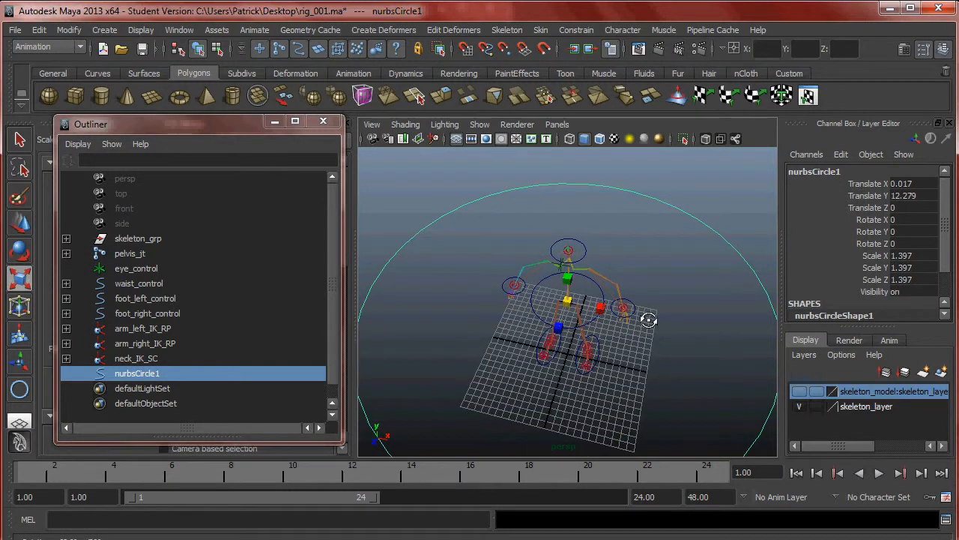
pyautogui.moveTo(570, 301); pyautogui.dragTo(554, 303)
pyautogui.keyDown('alt'); pyautogui.moveTo(641, 327); pyautogui.dragTo(611, 291); pyautogui.keyUp('alt')
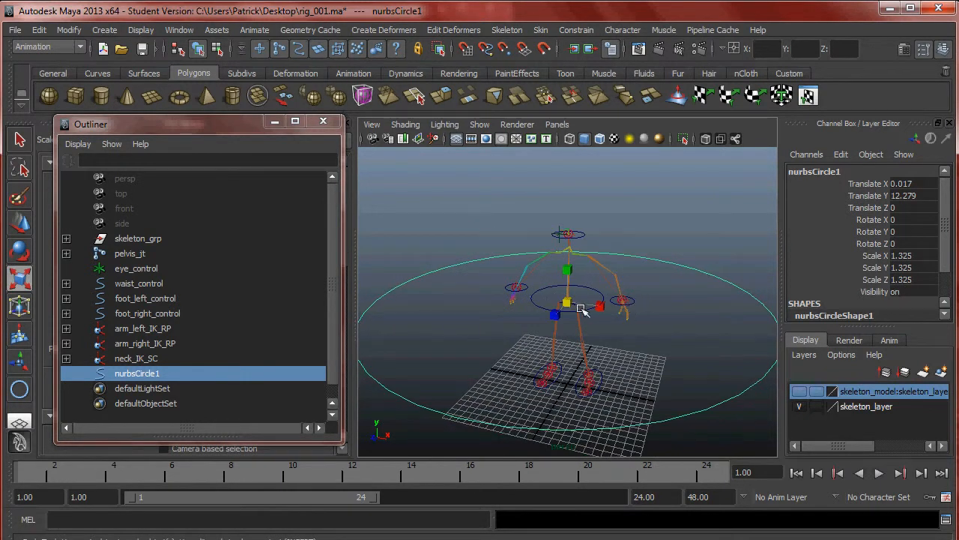
pyautogui.click(69, 30)
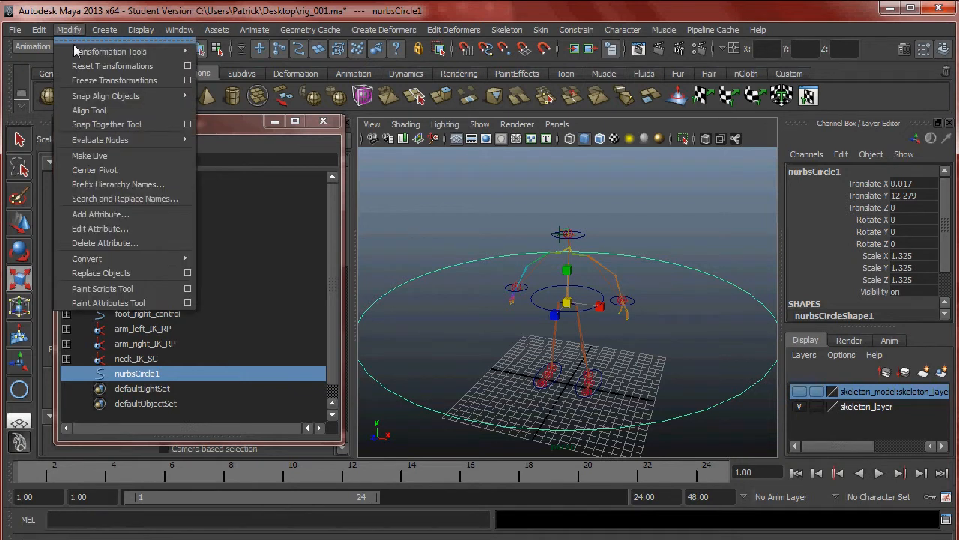
pyautogui.click(90, 64)
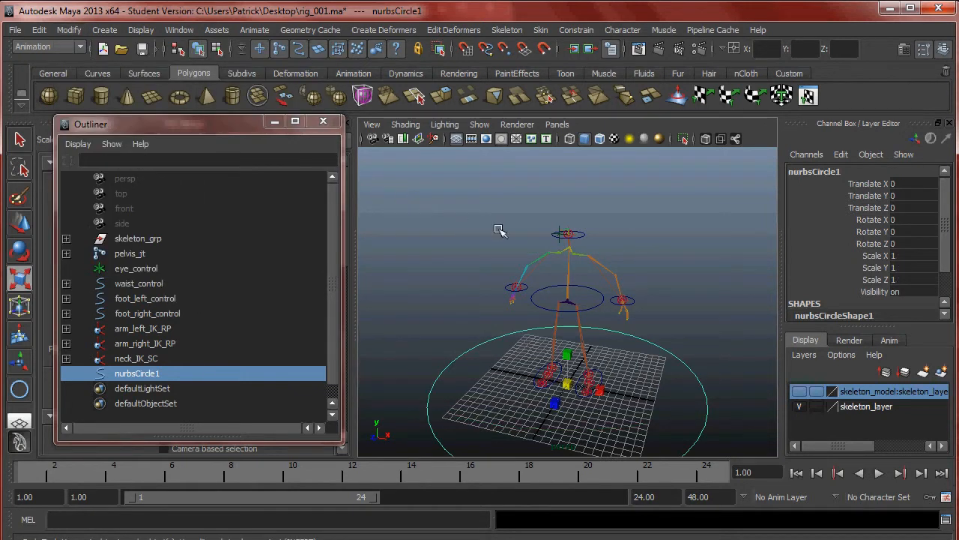
pyautogui.hotkey('ctrl', 'z')
# - Freeze the circle's transformations and rename it rotate_control
pyautogui.click(69, 30)
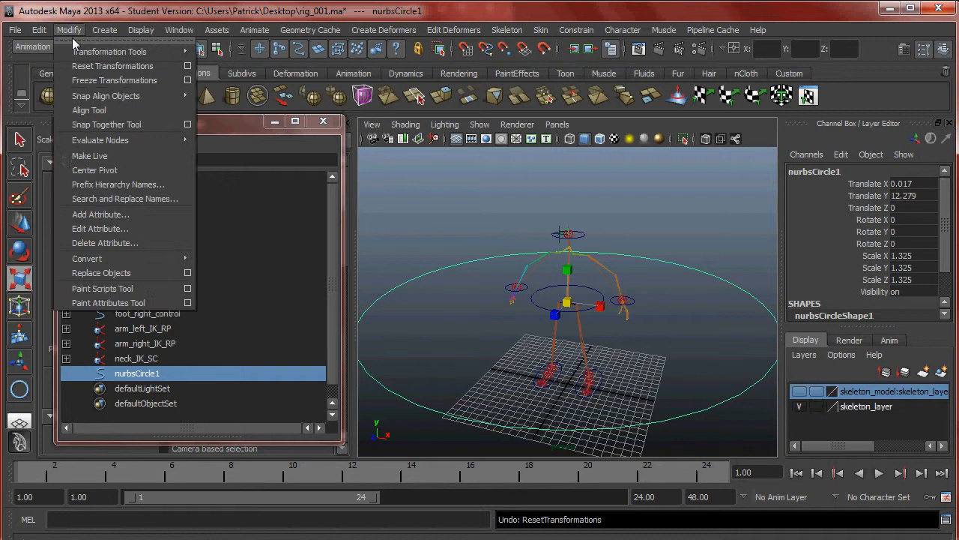
pyautogui.click(90, 80)
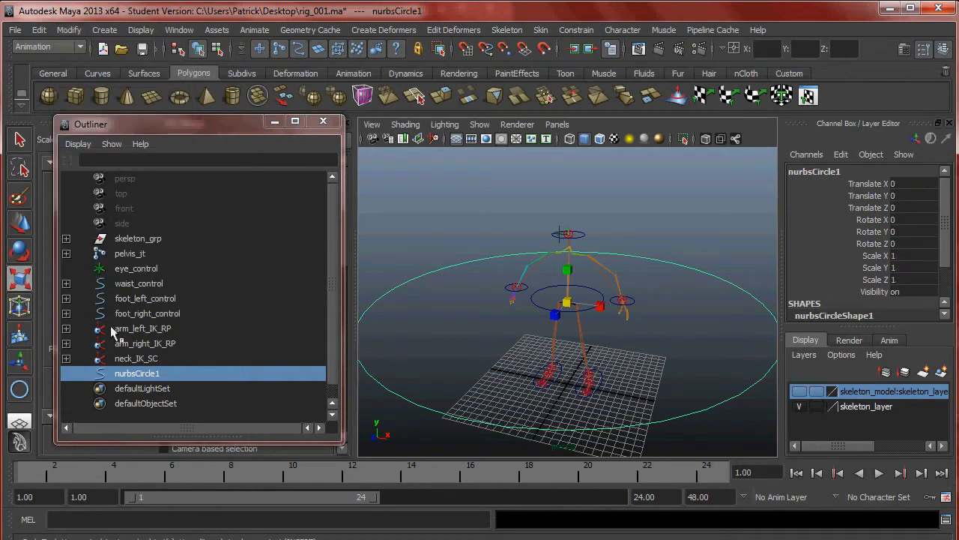
pyautogui.doubleClick(148, 375)
pyautogui.write('rotat')
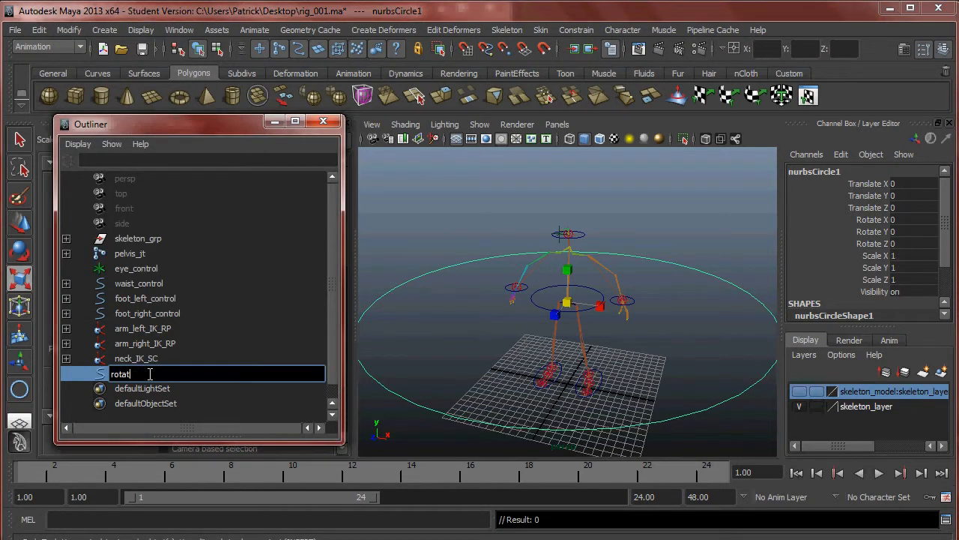
pyautogui.write('e_control')
pyautogui.press('Return')
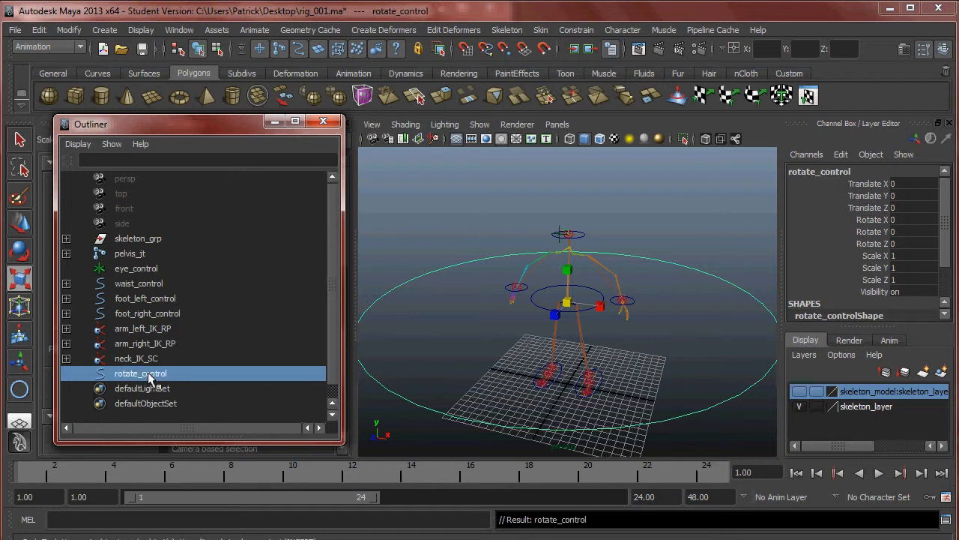
# - Parent everything from pelvis_jt through neck_IK_SC under rotate_control, and show the skeleton_model layer
pyautogui.moveTo(145, 255); pyautogui.dragTo(152, 361)
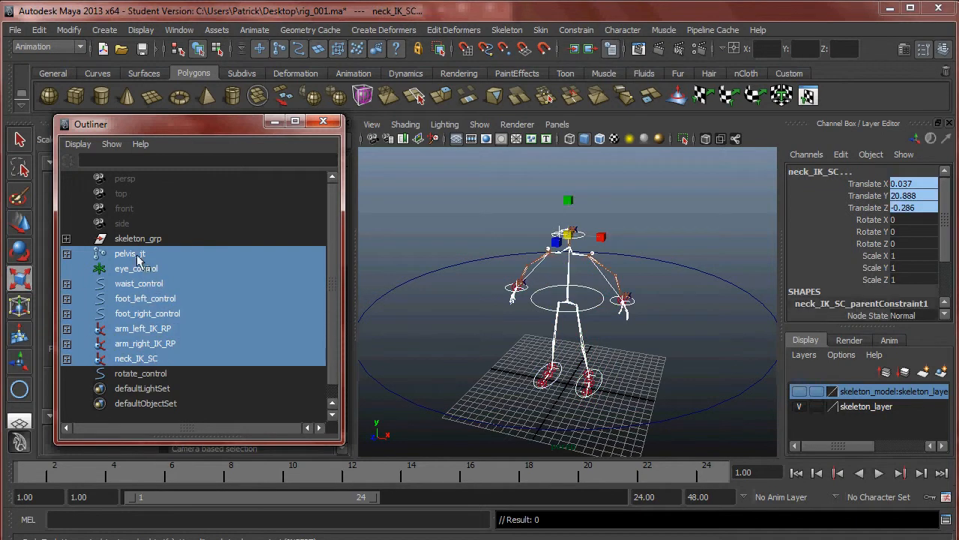
pyautogui.moveTo(141, 268); pyautogui.dragTo(152, 363)
pyautogui.moveTo(128, 256); pyautogui.dragTo(143, 359)
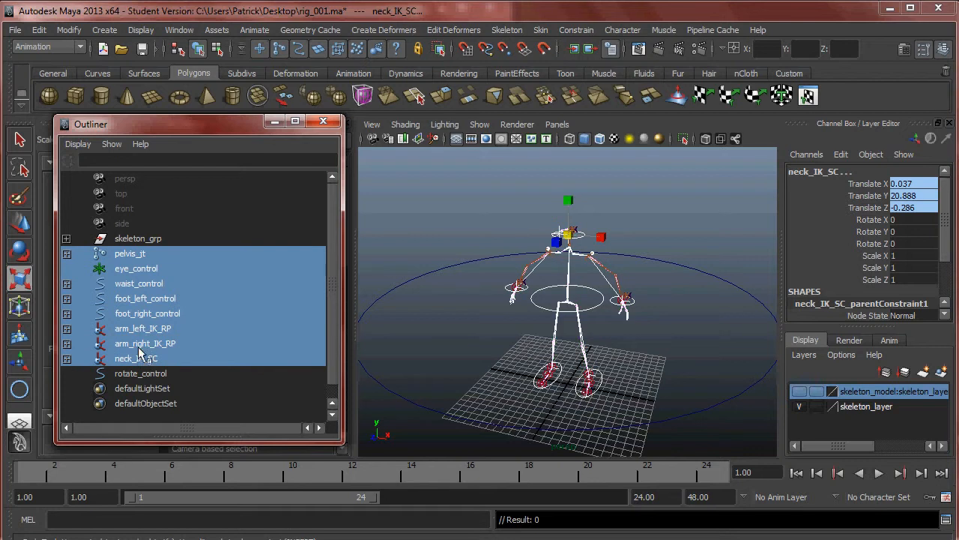
pyautogui.moveTo(123, 241); pyautogui.dragTo(137, 377, button='middle')
pyautogui.moveTo(403, 234); pyautogui.dragTo(437, 296)
pyautogui.click(801, 393)
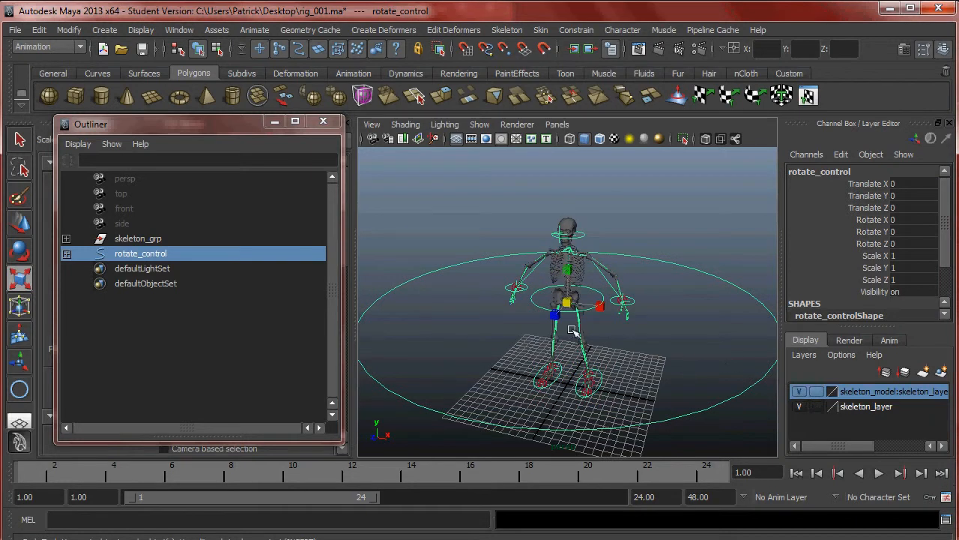
# - Test-rotate rotate_control with the full rig beneath it and undo the rotations
pyautogui.press('e')
pyautogui.moveTo(559, 309)
pyautogui.mouseDown()
pyautogui.moveTo(615, 298)
pyautogui.moveTo(555, 298)
pyautogui.mouseUp()
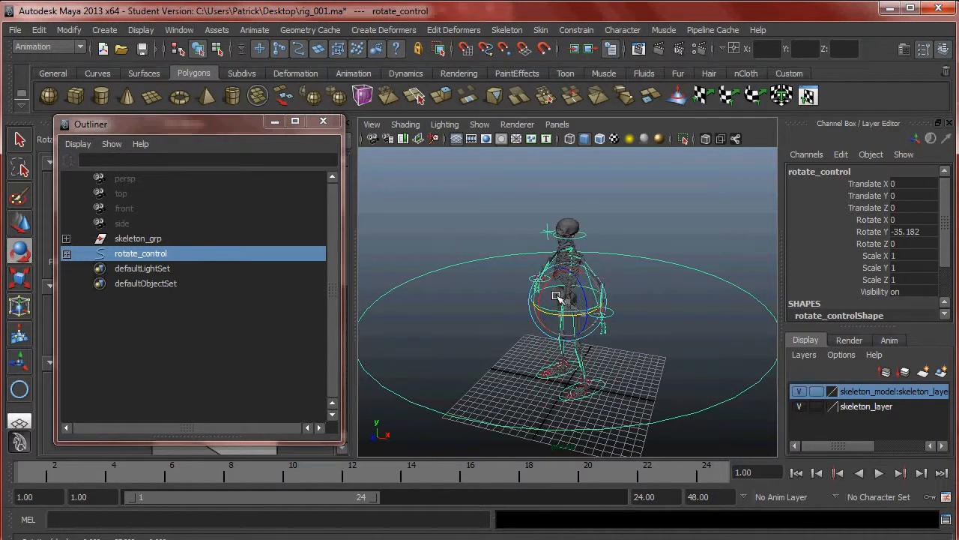
pyautogui.moveTo(589, 292); pyautogui.dragTo(576, 294)
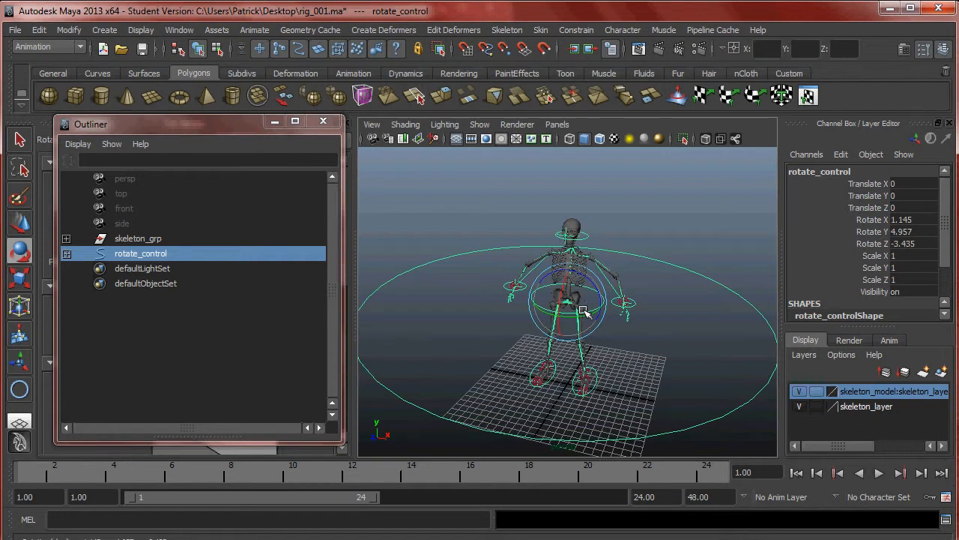
pyautogui.hotkey('ctrl', 'z')
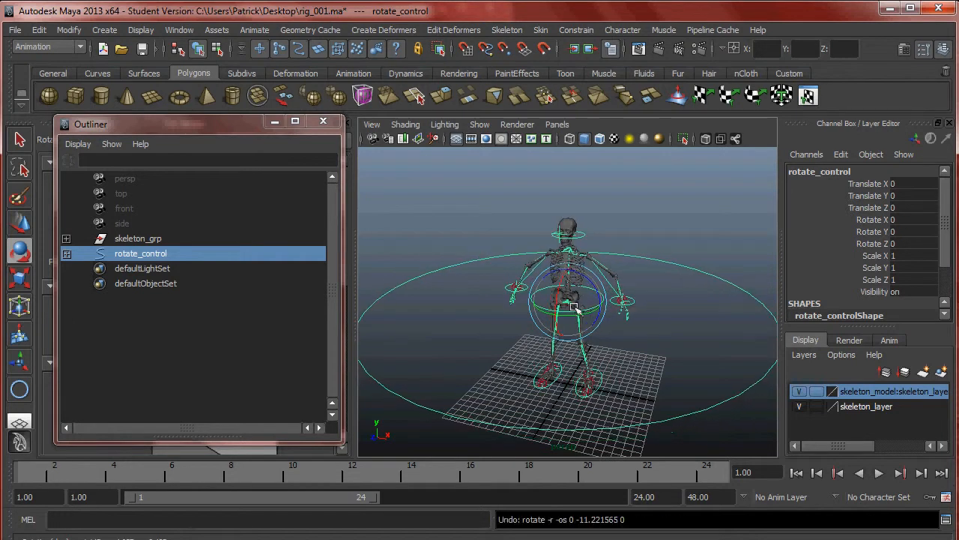
# - Expand rotate_control and move pelvis_jt out of it to the top level of the scene
pyautogui.click(66, 253)
pyautogui.click(144, 272)
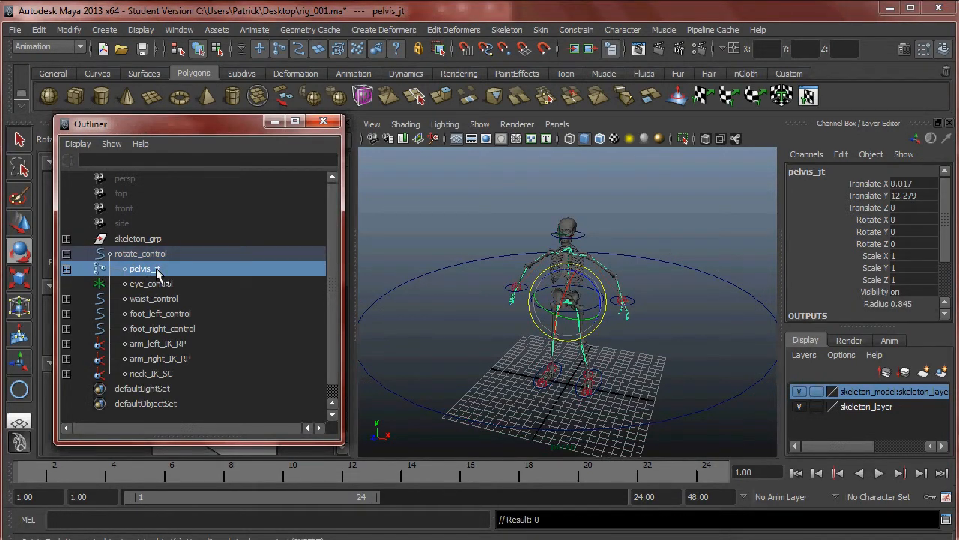
pyautogui.moveTo(143, 274); pyautogui.dragTo(142, 252, button='middle')
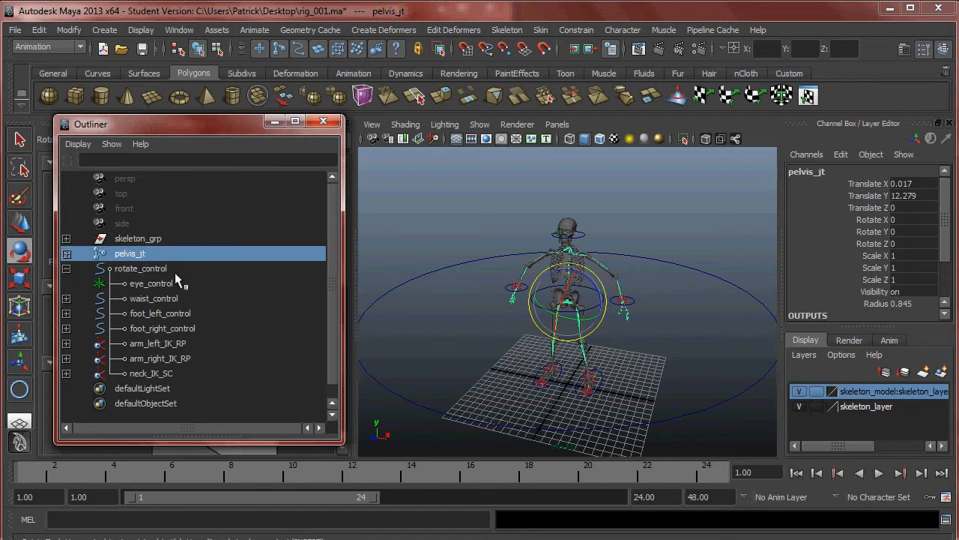
# - Rotate rotate_control with pelvis_jt outside its hierarchy to examine how the pelvis behaves, and undo the test rotations
pyautogui.moveTo(439, 243); pyautogui.dragTo(471, 279)
pyautogui.moveTo(570, 302)
pyautogui.mouseDown()
pyautogui.moveTo(564, 291)
pyautogui.moveTo(574, 309)
pyautogui.moveTo(567, 301)
pyautogui.moveTo(562, 309)
pyautogui.mouseUp()
pyautogui.hotkey('ctrl', 'z')
pyautogui.keyDown('alt'); pyautogui.moveTo(561, 309); pyautogui.dragTo(647, 338, button='right'); pyautogui.keyUp('alt')
pyautogui.keyDown('alt'); pyautogui.moveTo(489, 323); pyautogui.dragTo(509, 319); pyautogui.keyUp('alt')
pyautogui.moveTo(572, 303); pyautogui.dragTo(616, 268)
pyautogui.hotkey('ctrl', 'z')
pyautogui.hotkey('ctrl', 'z')
pyautogui.hotkey('ctrl', 'z')
pyautogui.hotkey('ctrl', 'z')
pyautogui.hotkey('ctrl', 'z')
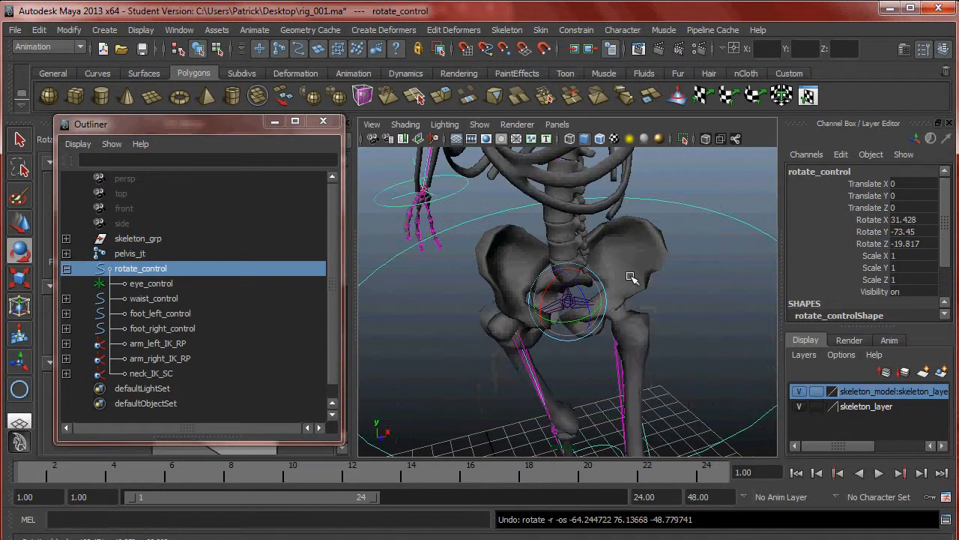
# - Parent pelvis_jt back under rotate_control, select rotate_control and collapse its hierarchy
pyautogui.click(123, 255)
pyautogui.moveTo(141, 259)
pyautogui.mouseDown(button='middle')
pyautogui.moveTo(138, 292)
pyautogui.moveTo(141, 267)
pyautogui.mouseUp(button='middle')
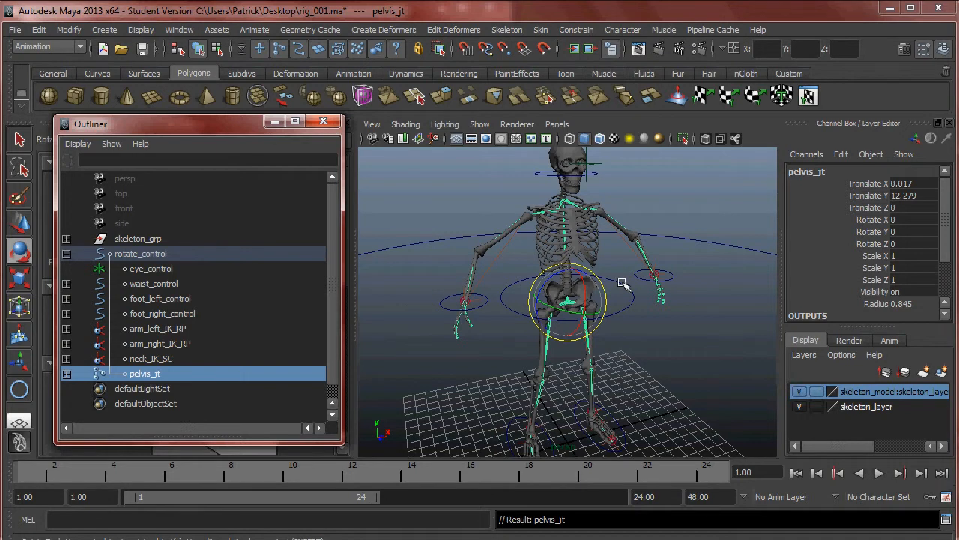
pyautogui.keyDown('alt'); pyautogui.moveTo(622, 282); pyautogui.dragTo(553, 280, button='right'); pyautogui.keyUp('alt')
pyautogui.keyDown('alt'); pyautogui.moveTo(553, 280); pyautogui.dragTo(600, 330); pyautogui.keyUp('alt')
pyautogui.click(679, 242)
pyautogui.keyDown('alt'); pyautogui.moveTo(685, 315); pyautogui.dragTo(632, 277); pyautogui.keyUp('alt')
pyautogui.keyDown('alt'); pyautogui.moveTo(632, 277); pyautogui.dragTo(621, 251, button='middle'); pyautogui.keyUp('alt')
pyautogui.click(66, 253)
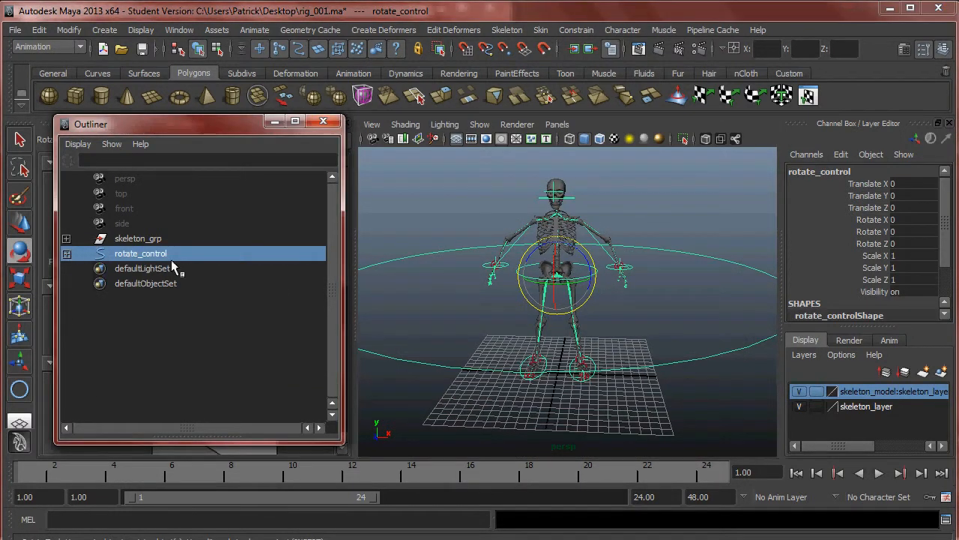
# - Check the children of rotate_control, reorder pelvis_jt as the first child above eye_control, and clear the selection
pyautogui.click(66, 253)
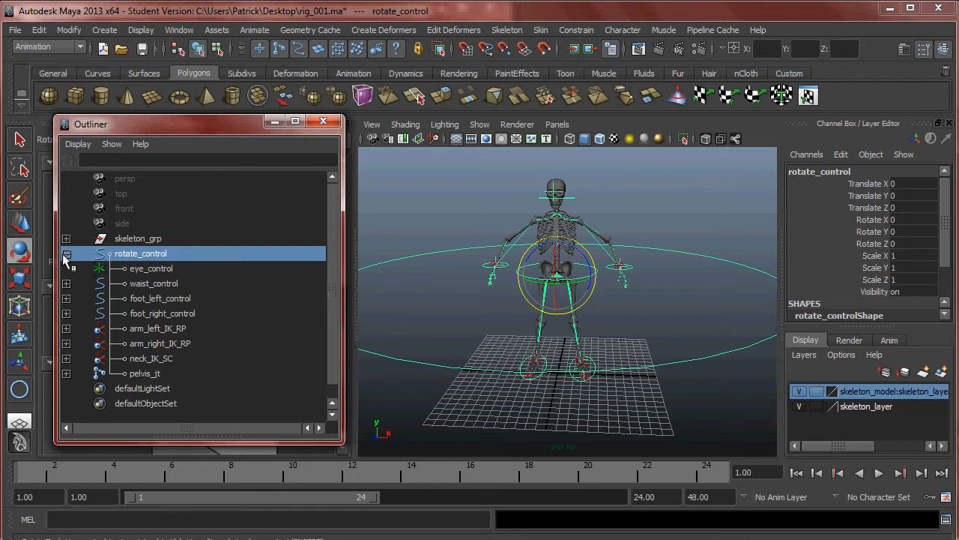
pyautogui.click(150, 269)
pyautogui.click(155, 283)
pyautogui.click(161, 298)
pyautogui.click(162, 313)
pyautogui.click(145, 373)
pyautogui.moveTo(147, 375); pyautogui.dragTo(171, 273, button='middle')
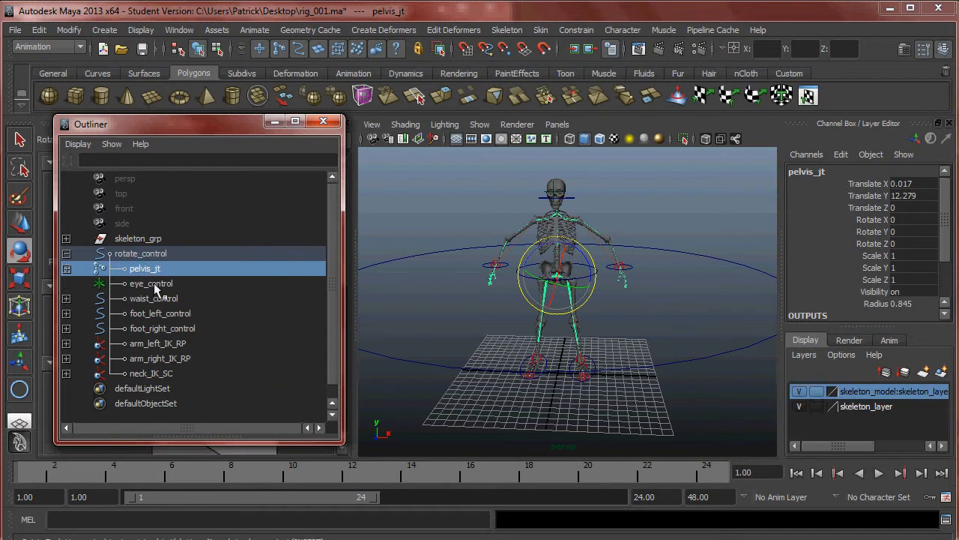
pyautogui.click(532, 393)
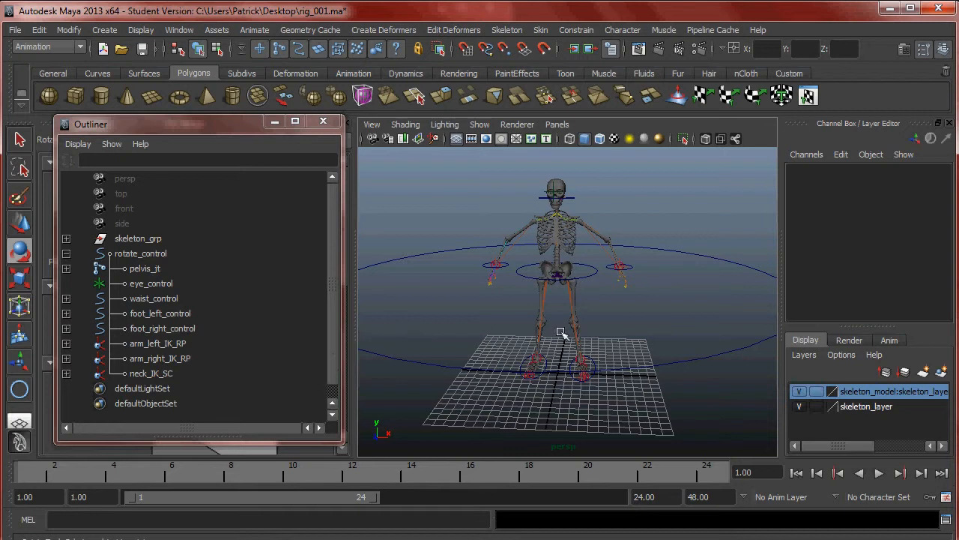
# - Collapse the rotate_control hierarchy, test-rotate the control once more and undo the rotation
pyautogui.scroll(-3, 572, 329)
pyautogui.click(66, 253)
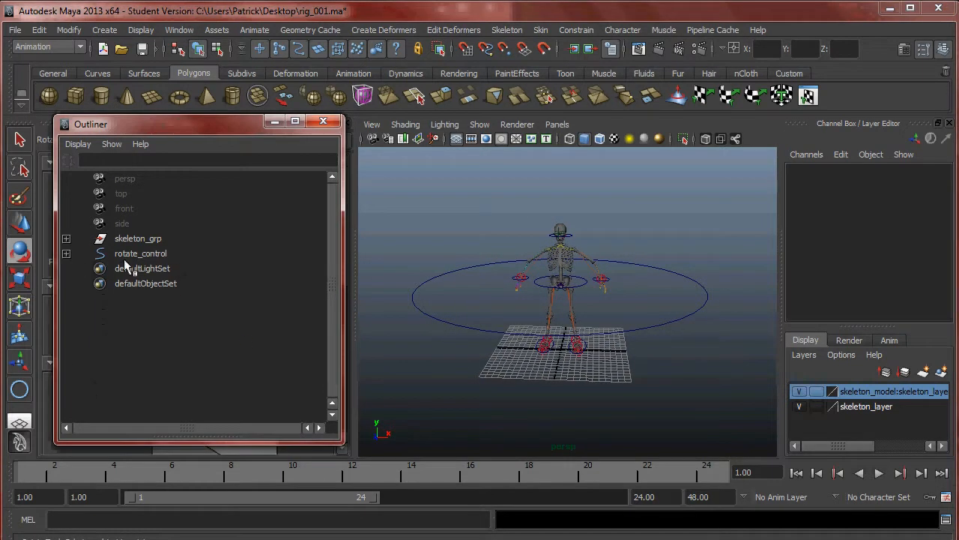
pyautogui.click(239, 258)
pyautogui.keyDown('alt'); pyautogui.moveTo(577, 343); pyautogui.dragTo(539, 362); pyautogui.keyUp('alt')
pyautogui.moveTo(566, 296)
pyautogui.mouseDown()
pyautogui.moveTo(591, 291)
pyautogui.moveTo(581, 295)
pyautogui.mouseUp()
pyautogui.hotkey('ctrl', 'z')
# - Review the arm, head, waist and foot controls by selecting each one on the skeleton in turn
pyautogui.click(667, 298)
pyautogui.click(598, 286)
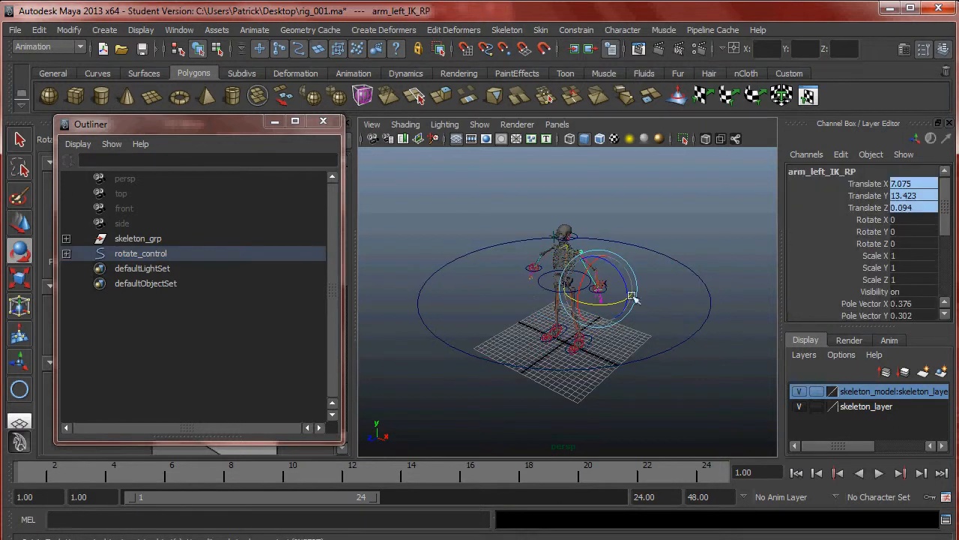
pyautogui.keyDown('alt'); pyautogui.moveTo(598, 308); pyautogui.dragTo(734, 342, button='right'); pyautogui.keyUp('alt')
pyautogui.click(713, 267)
pyautogui.click(721, 264)
pyautogui.keyDown('alt'); pyautogui.moveTo(676, 251); pyautogui.dragTo(686, 343, button='middle'); pyautogui.keyUp('alt')
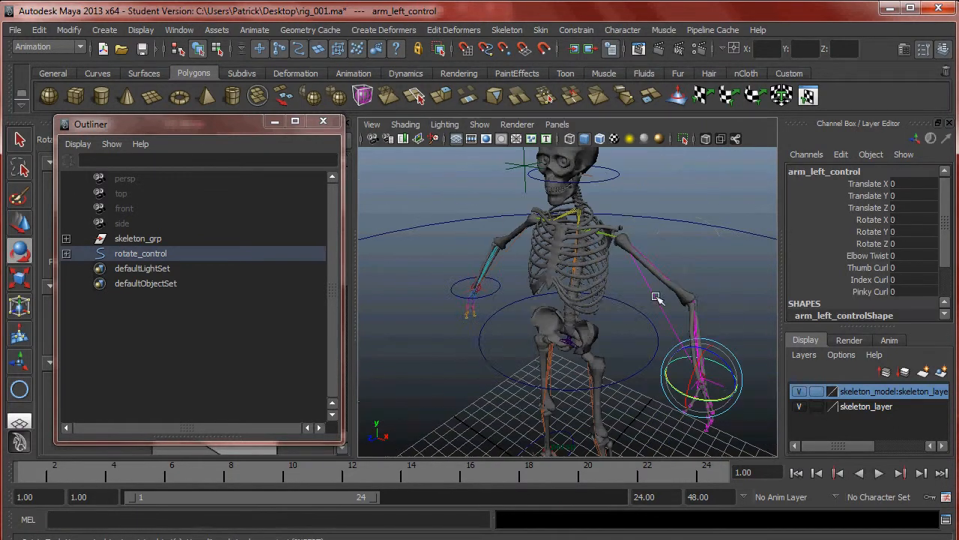
pyautogui.click(613, 176)
pyautogui.click(476, 298)
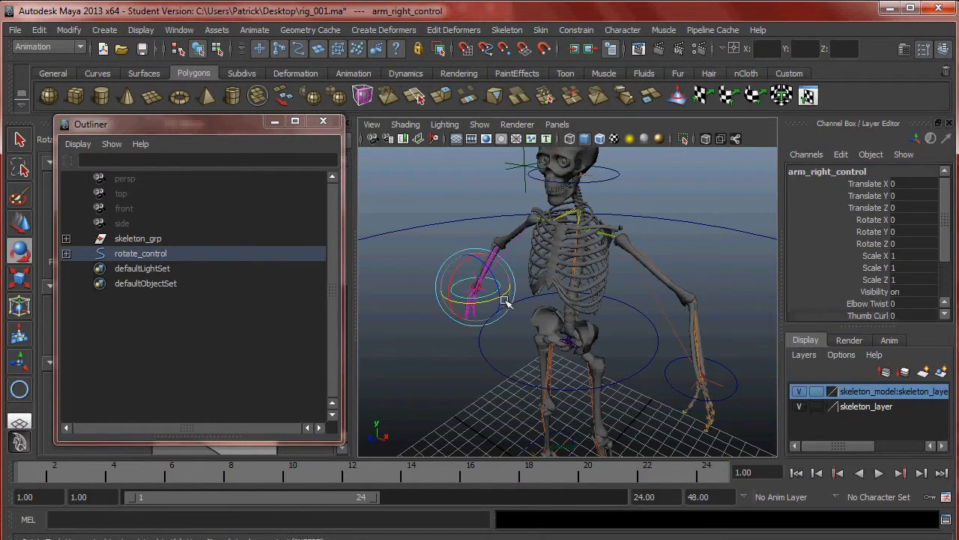
pyautogui.click(500, 364)
pyautogui.click(510, 379)
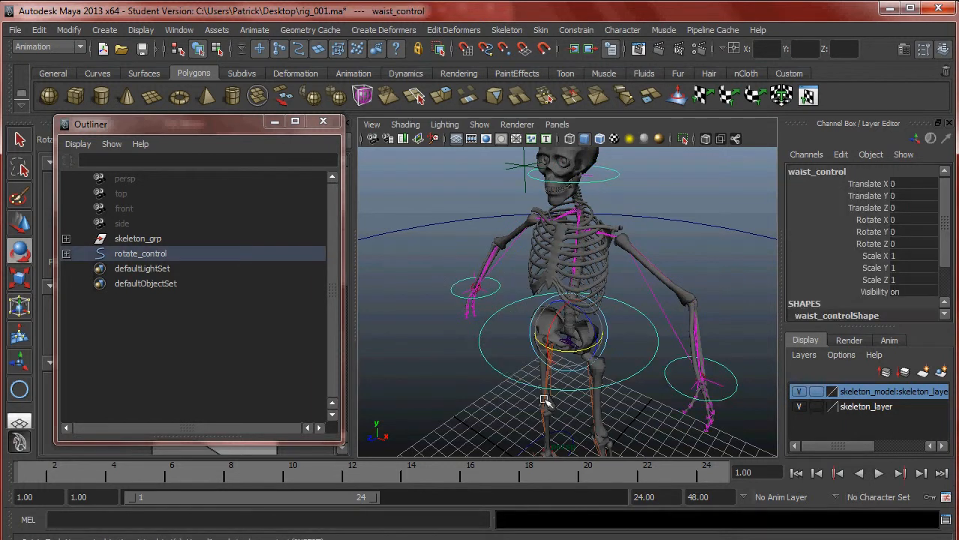
pyautogui.keyDown('alt'); pyautogui.moveTo(521, 383); pyautogui.dragTo(531, 307, button='middle'); pyautogui.keyUp('alt')
pyautogui.scroll(-3, 608, 351)
pyautogui.click(604, 365)
pyautogui.click(536, 323)
pyautogui.scroll(-4, 503, 208)
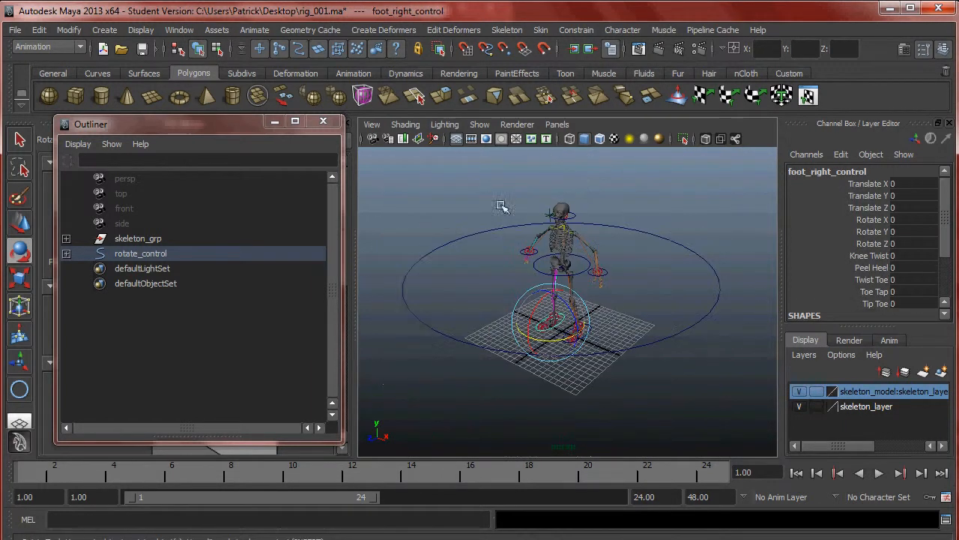
# - Draw a NURBS circle on the grid around the skeleton's feet
pyautogui.click(105, 30)
pyautogui.moveTo(222, 52)
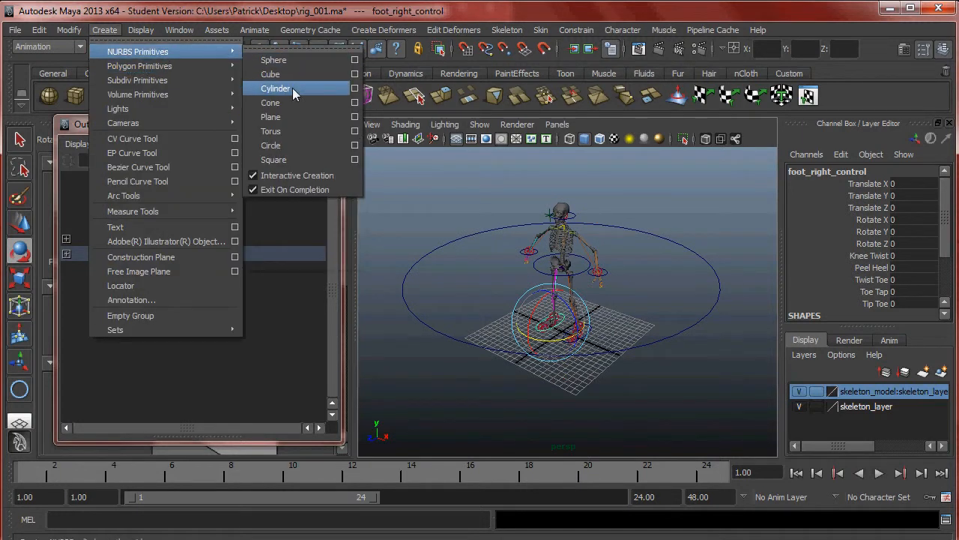
pyautogui.click(301, 146)
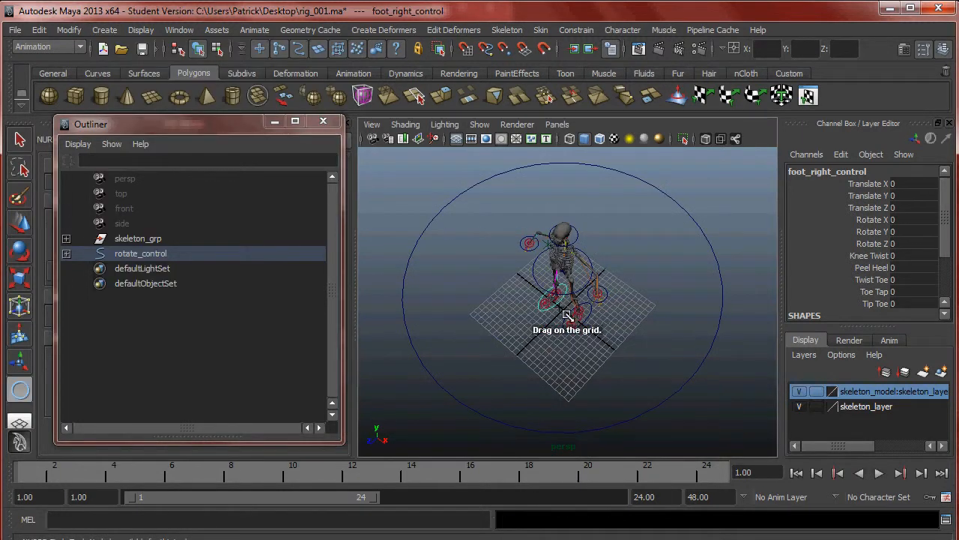
pyautogui.moveTo(567, 315); pyautogui.dragTo(633, 371)
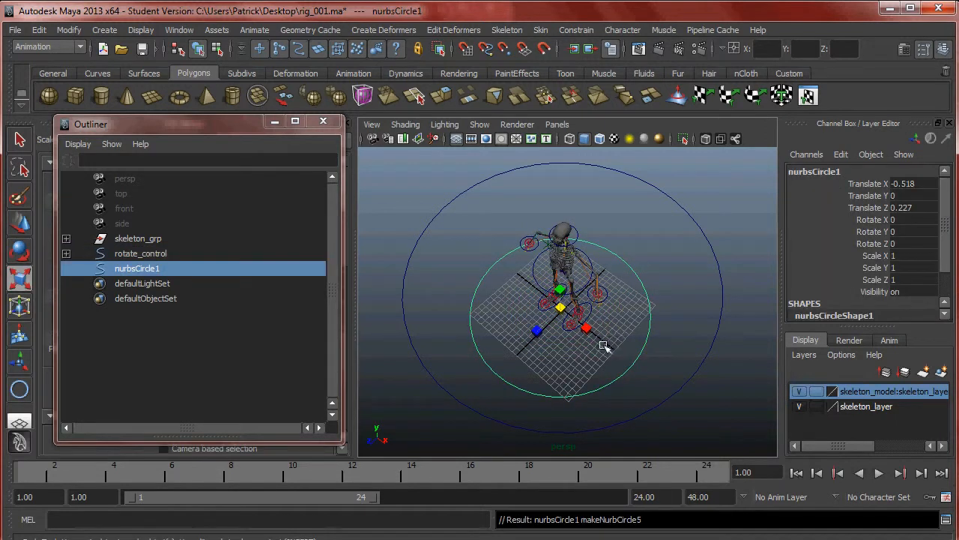
# - Centre the new circle at the origin and scale it to about 0.695 in X and 1.802 in Y and Z
pyautogui.click(587, 328)
pyautogui.hotkey('ctrl', 'z')
pyautogui.moveTo(587, 327); pyautogui.dragTo(538, 349)
pyautogui.keyDown('alt'); pyautogui.moveTo(539, 349); pyautogui.dragTo(589, 383, button='right'); pyautogui.keyUp('alt')
pyautogui.press('w')
pyautogui.keyDown('alt'); pyautogui.moveTo(590, 383); pyautogui.dragTo(675, 302); pyautogui.keyUp('alt')
pyautogui.keyDown('alt'); pyautogui.moveTo(675, 302); pyautogui.dragTo(500, 263, button='right'); pyautogui.keyUp('alt')
pyautogui.keyDown('alt'); pyautogui.moveTo(499, 263); pyautogui.dragTo(664, 317); pyautogui.keyUp('alt')
pyautogui.moveTo(664, 318)
pyautogui.keyDown('alt'); pyautogui.mouseDown(button='right')
pyautogui.moveTo(648, 298)
pyautogui.moveTo(675, 330)
pyautogui.mouseUp(button='right'); pyautogui.keyUp('alt')
pyautogui.keyDown('alt'); pyautogui.moveTo(674, 330); pyautogui.dragTo(622, 330); pyautogui.keyUp('alt')
pyautogui.keyDown('alt'); pyautogui.moveTo(622, 329); pyautogui.dragTo(662, 360, button='right'); pyautogui.keyUp('alt')
pyautogui.keyDown('alt'); pyautogui.moveTo(662, 360); pyautogui.dragTo(712, 352); pyautogui.keyUp('alt')
pyautogui.keyDown('alt'); pyautogui.moveTo(712, 353); pyautogui.dragTo(445, 293, button='right'); pyautogui.keyUp('alt')
pyautogui.keyDown('alt'); pyautogui.moveTo(445, 294); pyautogui.dragTo(497, 298); pyautogui.keyUp('alt')
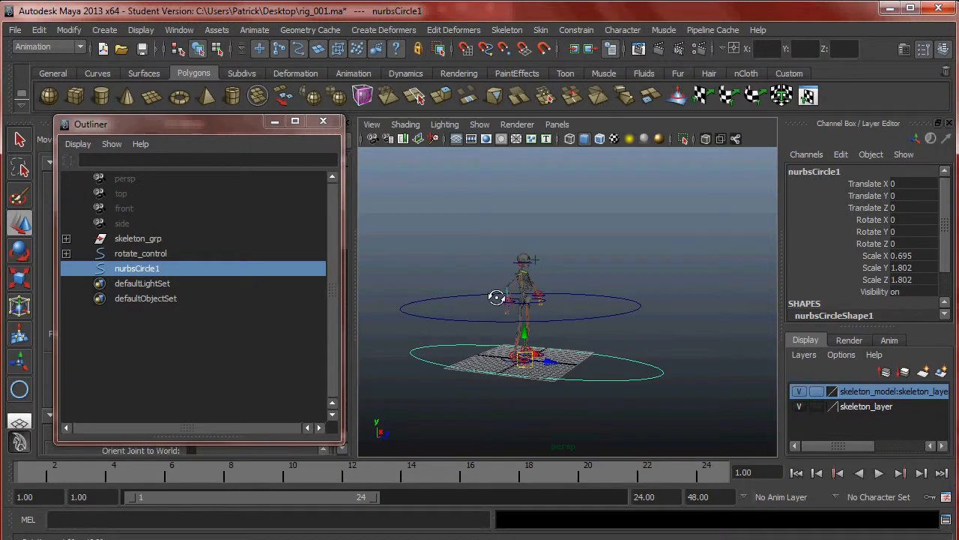
# - Rename the new circle translate_control and freeze its transformations
pyautogui.click(154, 266)
pyautogui.doubleClick(154, 268)
pyautogui.write('tran')
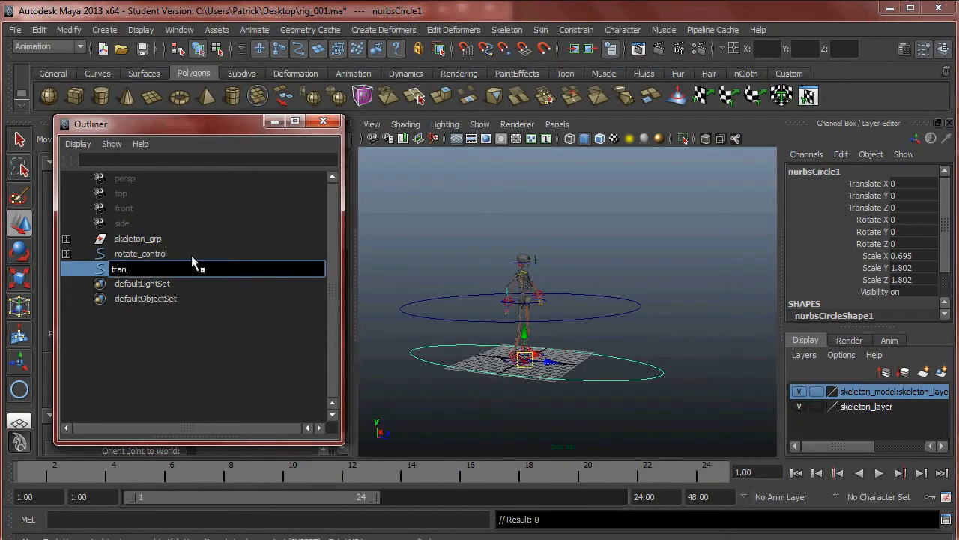
pyautogui.write('slate_control')
pyautogui.press('Return')
pyautogui.click(68, 30)
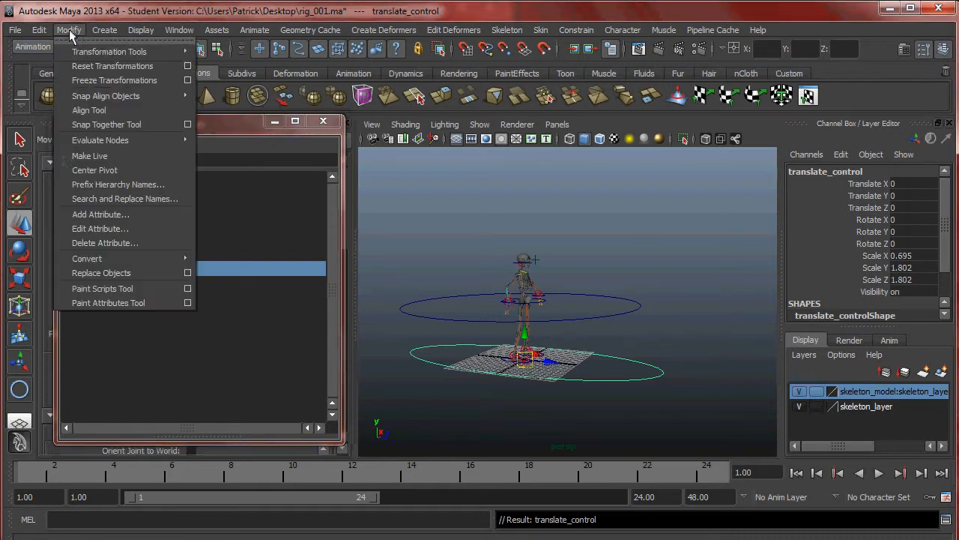
pyautogui.click(106, 80)
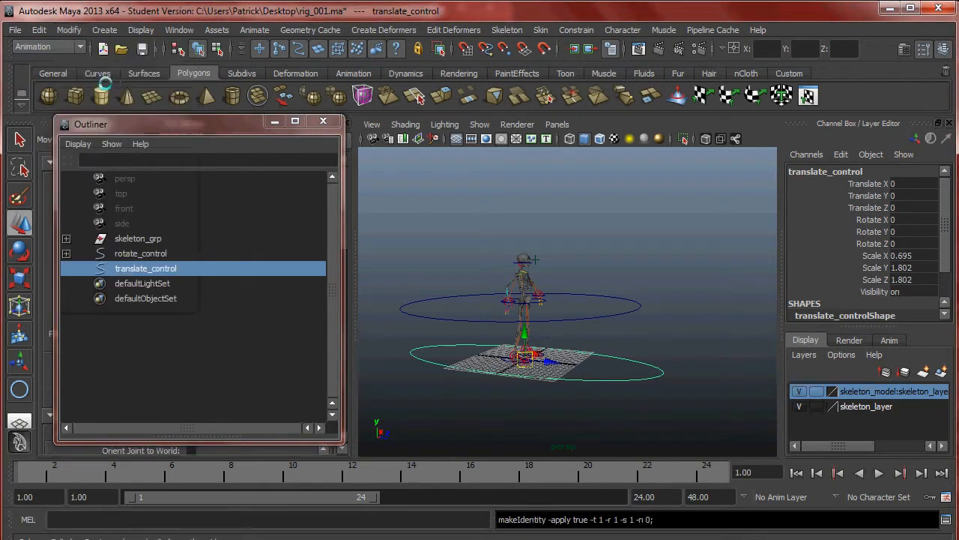
pyautogui.keyDown('alt'); pyautogui.moveTo(639, 350); pyautogui.dragTo(613, 342); pyautogui.keyUp('alt')
# - Parent rotate_control under translate_control, select the parent to check the hierarchy, and clear the selection
pyautogui.click(143, 253)
pyautogui.moveTo(142, 253); pyautogui.dragTo(154, 271, button='middle')
pyautogui.click(281, 269)
pyautogui.click(172, 255)
pyautogui.keyDown('alt'); pyautogui.moveTo(623, 341); pyautogui.dragTo(547, 400); pyautogui.keyUp('alt')
pyautogui.hotkey('ctrl', 'z')
pyautogui.click(557, 341)
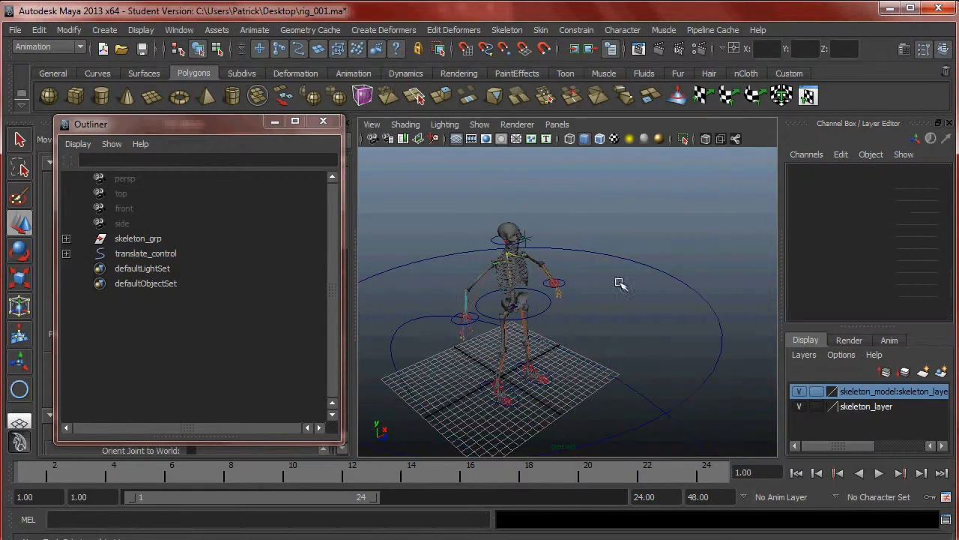
# - Test-rotate rotate_control, reset its X, Y and Z rotation to 0, and deselect it
pyautogui.click(654, 266)
pyautogui.press('e')
pyautogui.moveTo(513, 294); pyautogui.dragTo(570, 300)
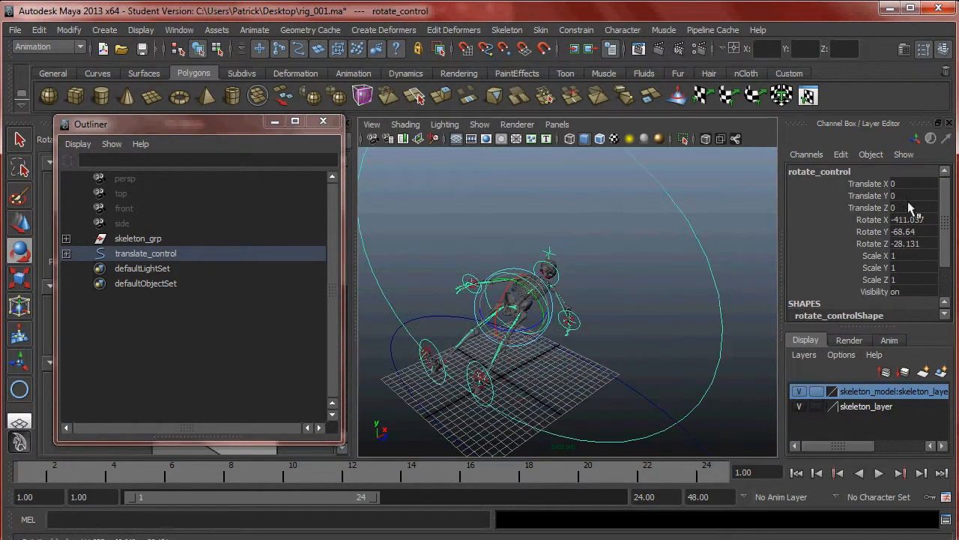
pyautogui.write('0')
pyautogui.press('Return')
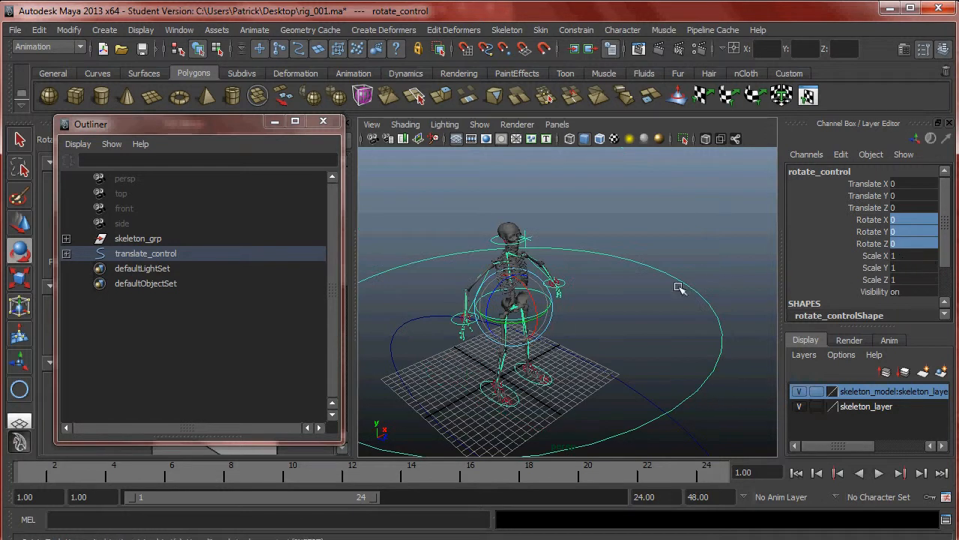
pyautogui.click(599, 307)
pyautogui.keyDown('alt'); pyautogui.moveTo(599, 307); pyautogui.dragTo(462, 197); pyautogui.keyUp('alt')
# - Close the Outliner and the tool settings to enlarge the viewport
pyautogui.click(323, 122)
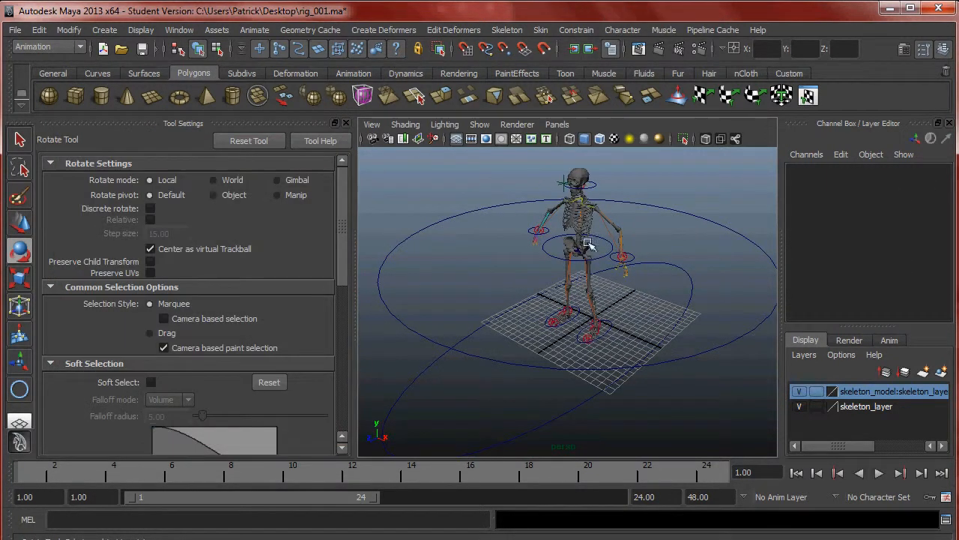
pyautogui.keyDown('alt'); pyautogui.moveTo(553, 232); pyautogui.dragTo(416, 166); pyautogui.keyUp('alt')
pyautogui.click(346, 124)
pyautogui.keyDown('alt'); pyautogui.moveTo(520, 244); pyautogui.dragTo(462, 249, button='right'); pyautogui.keyUp('alt')
# - Lock and hide the rotate, scale and visibility channels of translate_control
pyautogui.click(503, 292)
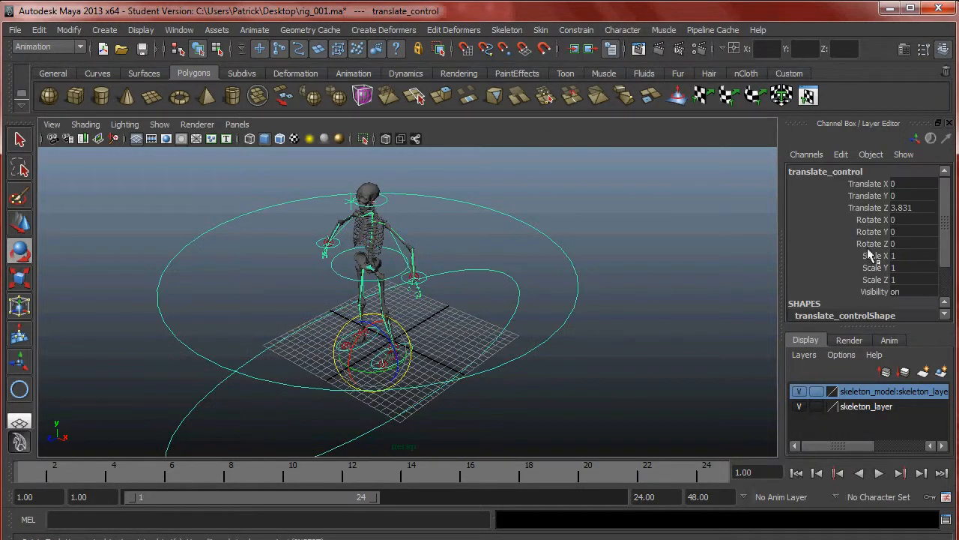
pyautogui.keyDown('alt'); pyautogui.moveTo(596, 286); pyautogui.dragTo(659, 279); pyautogui.keyUp('alt')
pyautogui.moveTo(873, 220); pyautogui.dragTo(876, 294)
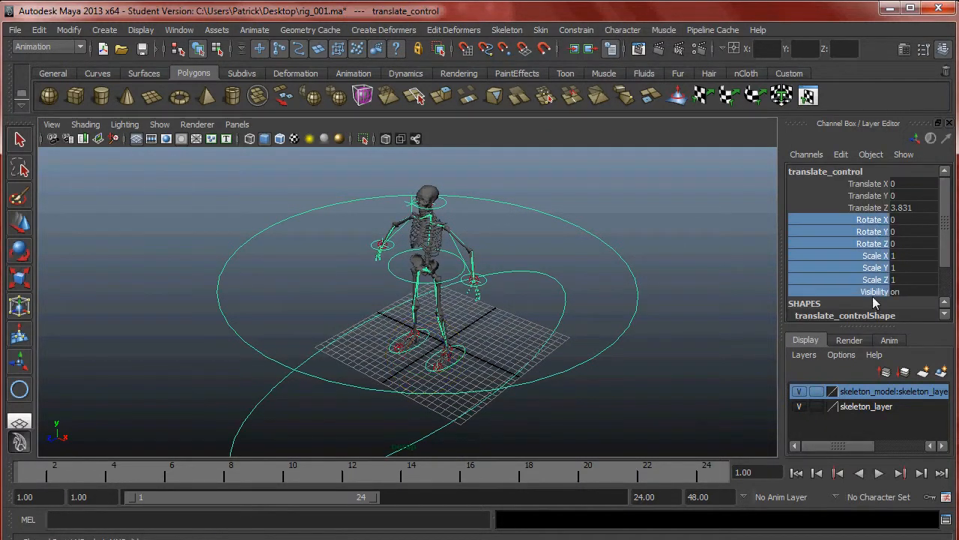
pyautogui.rightClick(869, 257)
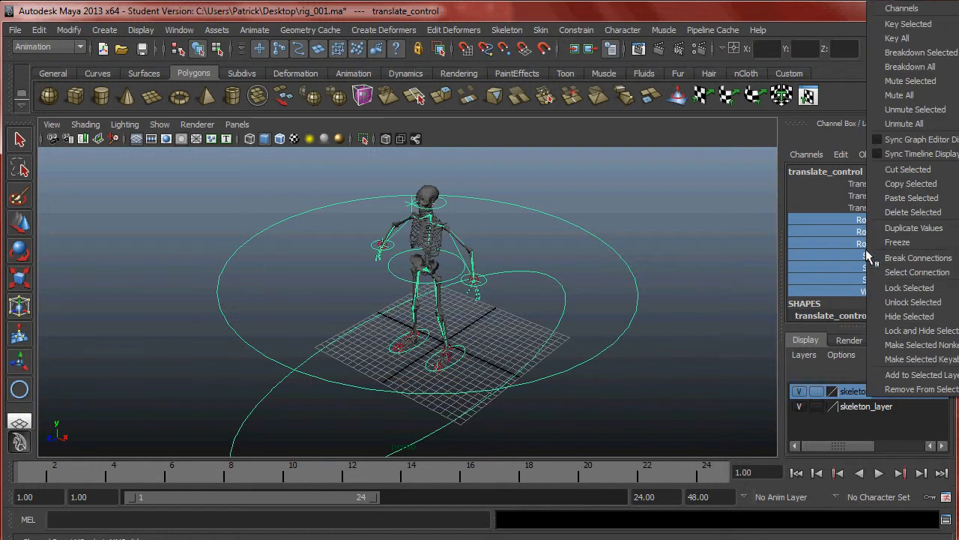
pyautogui.click(927, 331)
# - Lock and hide the translate, scale and visibility channels of rotate_control
pyautogui.click(628, 256)
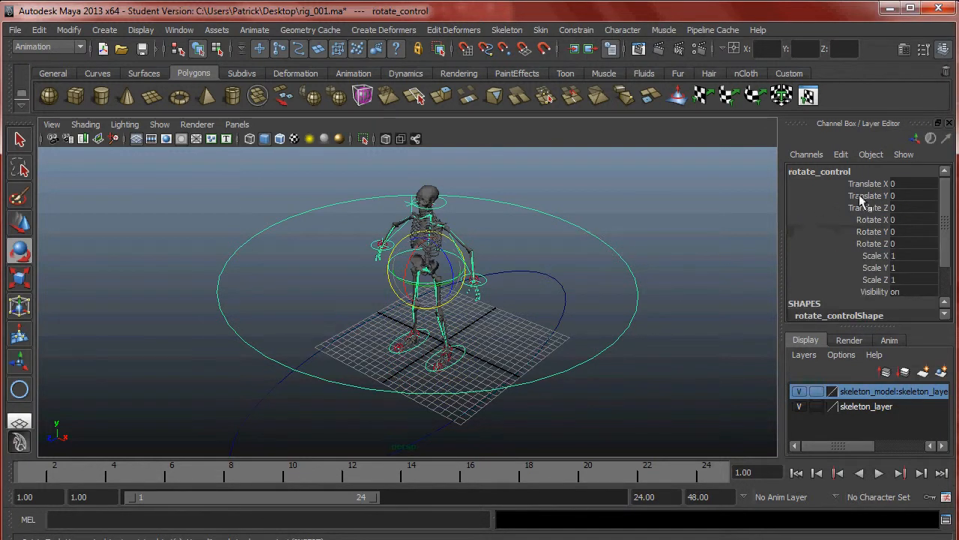
pyautogui.moveTo(879, 184); pyautogui.dragTo(883, 209)
pyautogui.rightClick(857, 197)
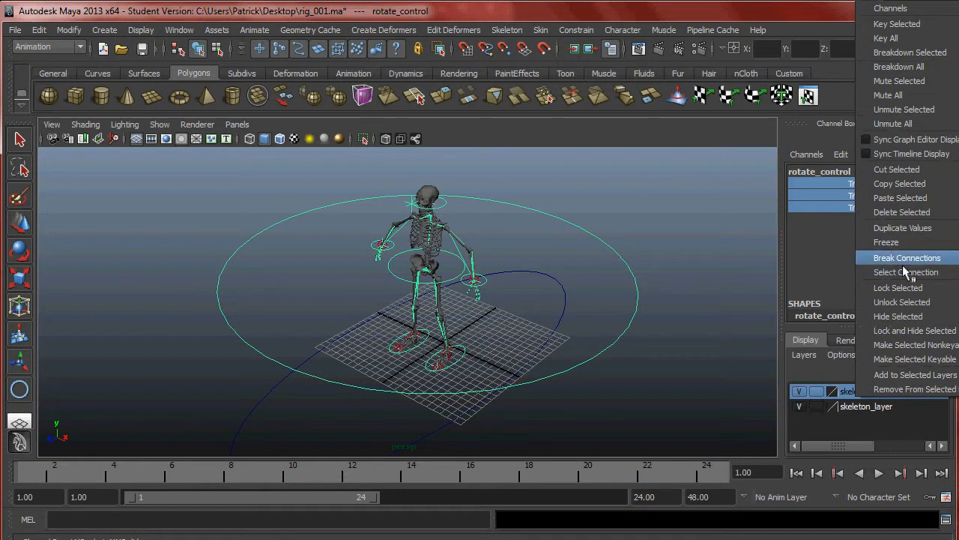
pyautogui.click(905, 326)
pyautogui.moveTo(877, 219); pyautogui.dragTo(878, 257)
pyautogui.rightClick(871, 248)
pyautogui.moveTo(892, 260)
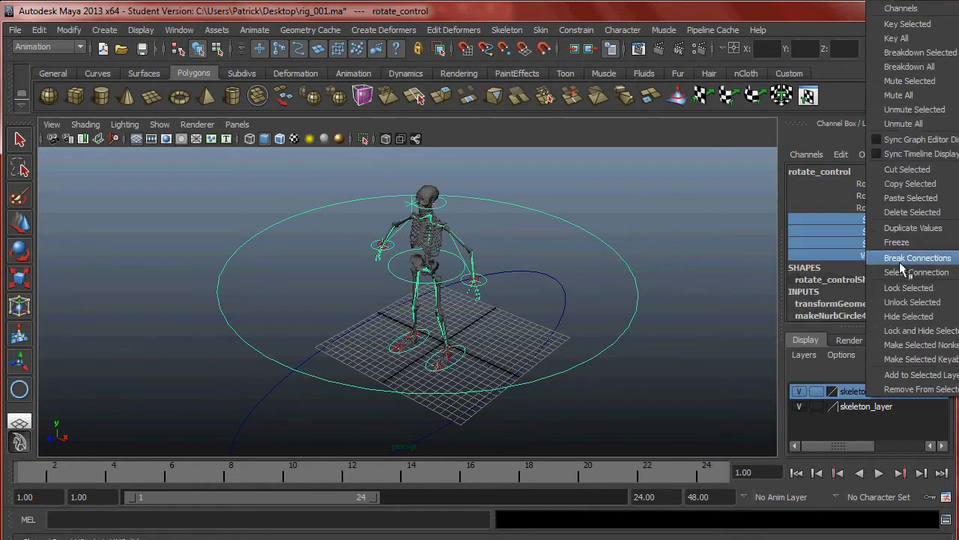
pyautogui.click(907, 330)
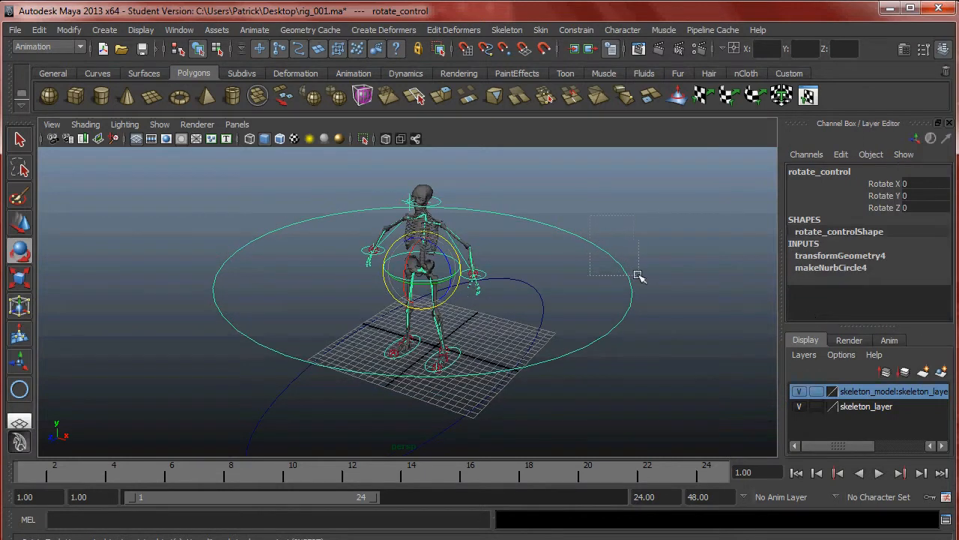
# - Test-rotate rotate_control and undo it, and check the move, rotate and scale manipulators on rotate_control and translate_control
pyautogui.moveTo(416, 251); pyautogui.dragTo(443, 263)
pyautogui.hotkey('ctrl', 'z')
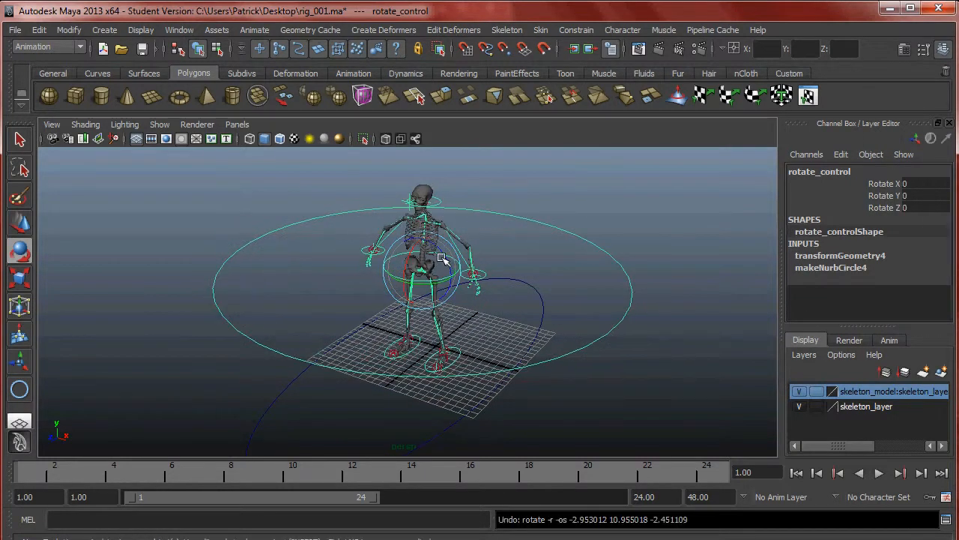
pyautogui.press('w')
pyautogui.press('r')
pyautogui.click(475, 270)
pyautogui.press('w')
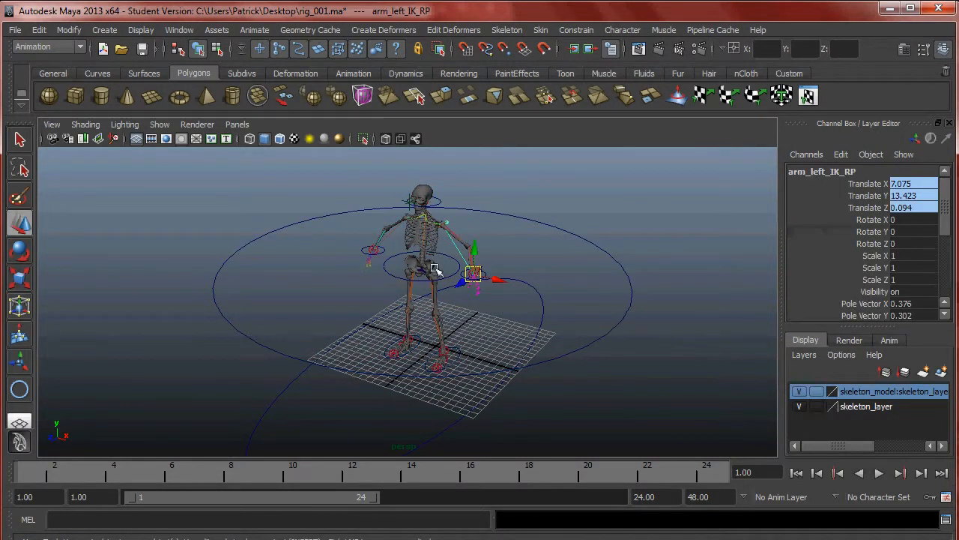
pyautogui.click(612, 258)
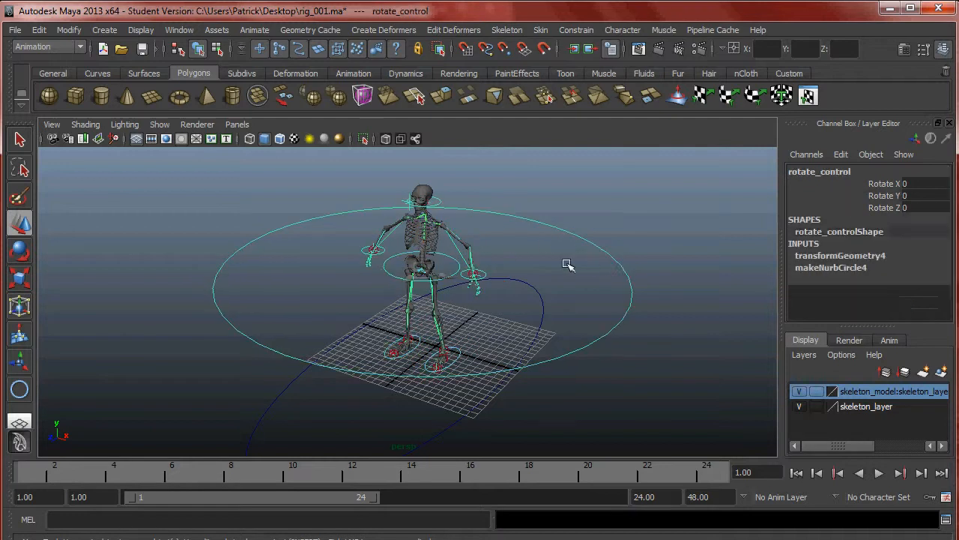
pyautogui.click(550, 302)
pyautogui.press('e')
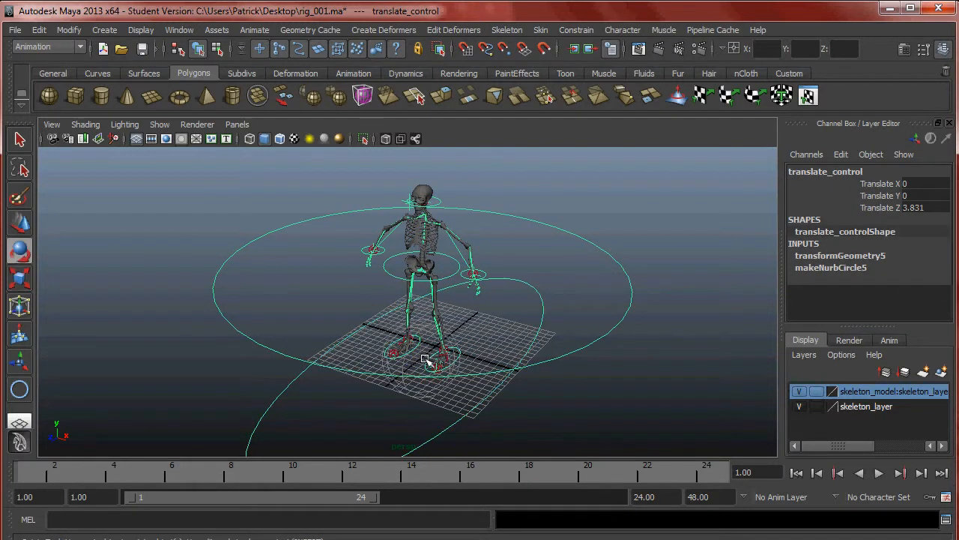
pyautogui.click(662, 385)
# - Select arm_left_control and check which of its channels are exposed
pyautogui.keyDown('alt'); pyautogui.moveTo(495, 266); pyautogui.dragTo(552, 302, button='right'); pyautogui.keyUp('alt')
pyautogui.keyDown('alt'); pyautogui.moveTo(552, 302); pyautogui.dragTo(564, 357, button='middle'); pyautogui.keyUp('alt')
pyautogui.keyDown('alt'); pyautogui.moveTo(564, 357); pyautogui.dragTo(663, 336, button='right'); pyautogui.keyUp('alt')
pyautogui.click(595, 300)
pyautogui.keyDown('alt'); pyautogui.moveTo(664, 336); pyautogui.dragTo(620, 337, button='middle'); pyautogui.keyUp('alt')
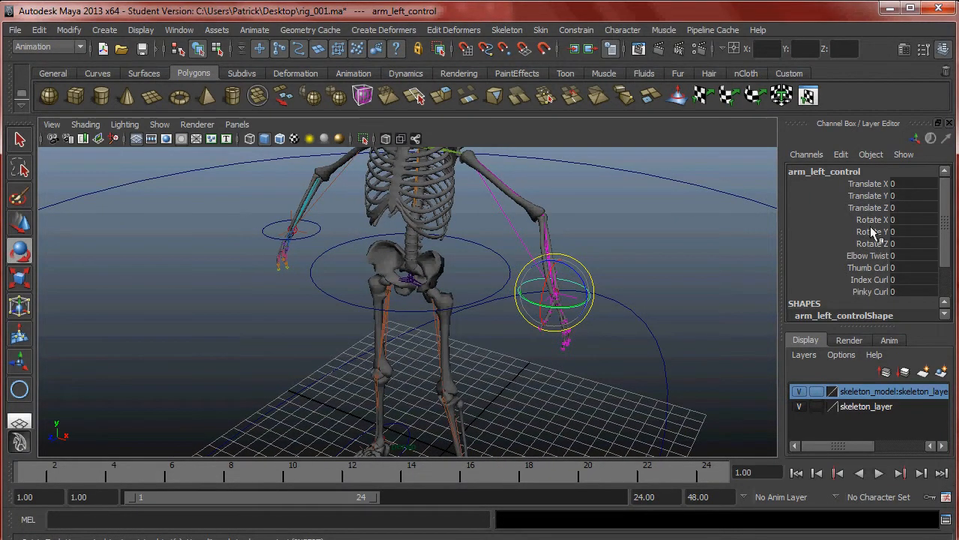
# - Lock and hide the scale and visibility channels of arm_right_control
pyautogui.click(322, 236)
pyautogui.click(318, 227)
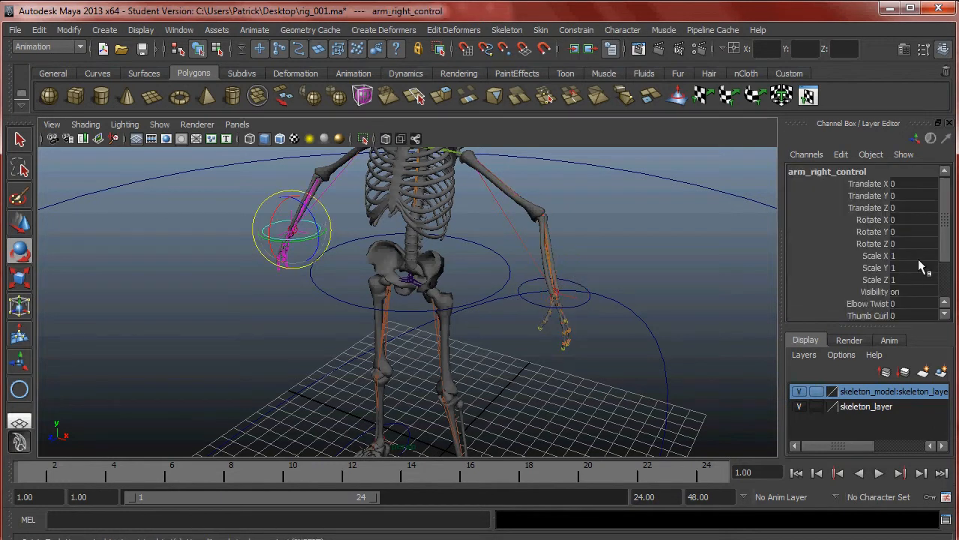
pyautogui.moveTo(882, 257); pyautogui.dragTo(883, 294)
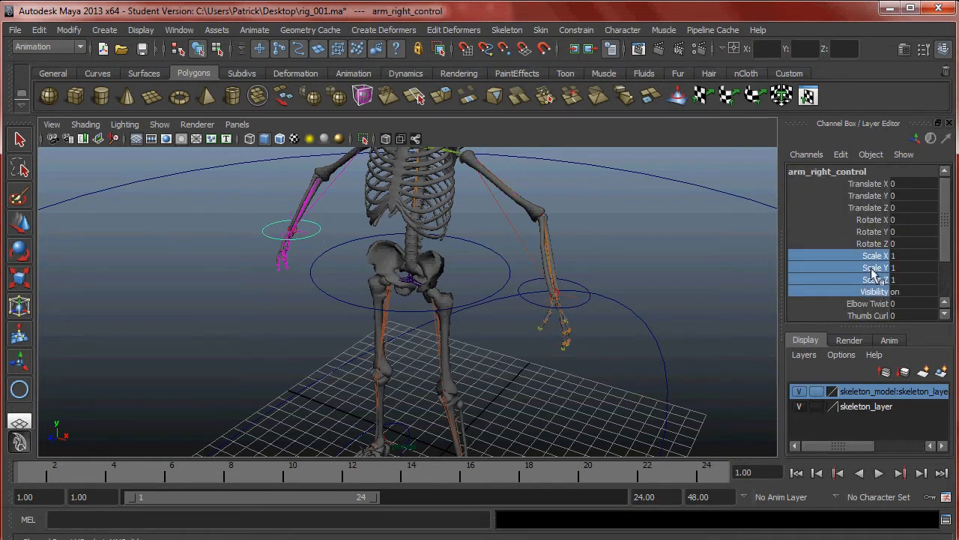
pyautogui.rightClick(874, 275)
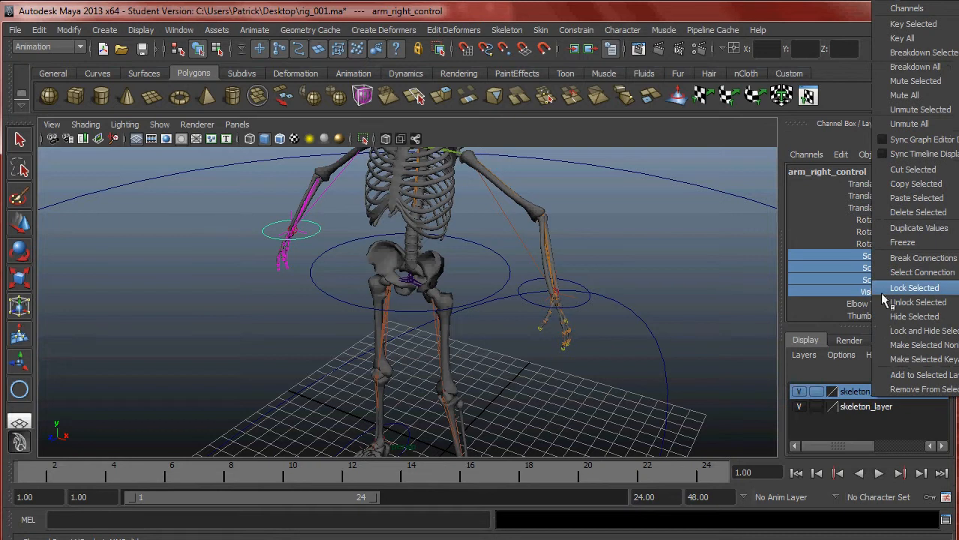
pyautogui.click(929, 331)
# - Select waist_control, test-rotate and test-move it, and undo both changes
pyautogui.click(513, 261)
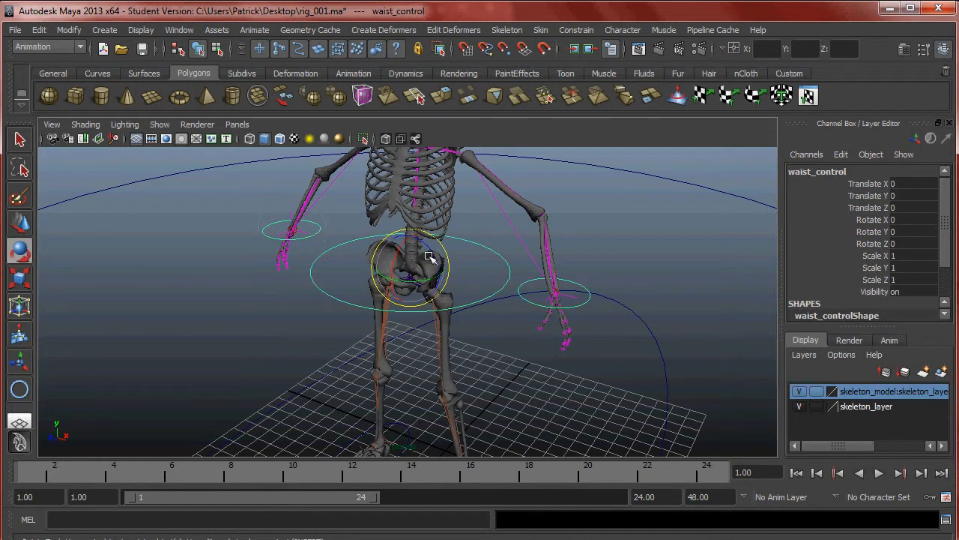
pyautogui.moveTo(401, 251)
pyautogui.mouseDown()
pyautogui.moveTo(401, 275)
pyautogui.moveTo(401, 264)
pyautogui.mouseUp()
pyautogui.hotkey('ctrl', 'z')
pyautogui.press('w')
pyautogui.keyDown('alt'); pyautogui.moveTo(486, 260); pyautogui.dragTo(379, 273); pyautogui.keyUp('alt')
pyautogui.hotkey('ctrl', 'z')
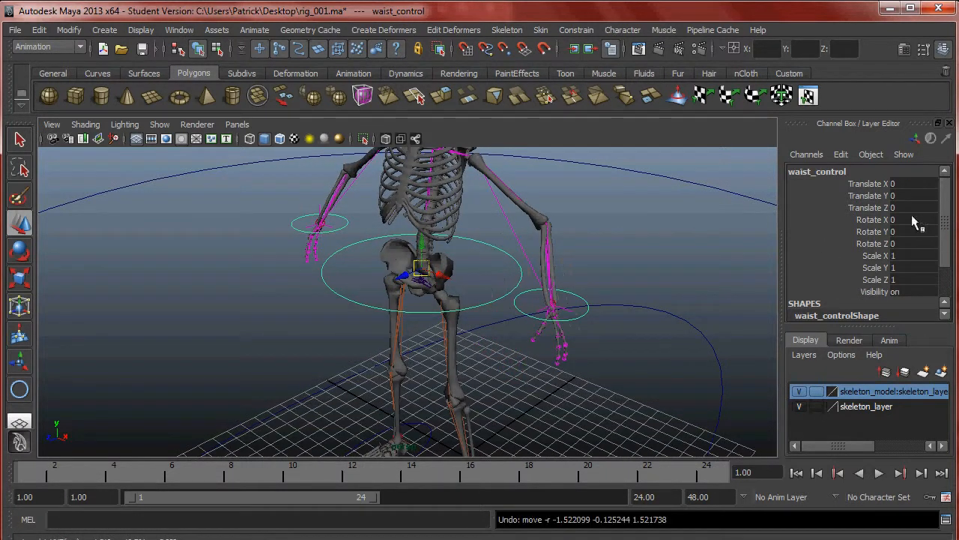
# - Lock and hide the translate, scale and visibility channels of waist_control
pyautogui.moveTo(877, 189); pyautogui.dragTo(873, 208)
pyautogui.rightClick(873, 209)
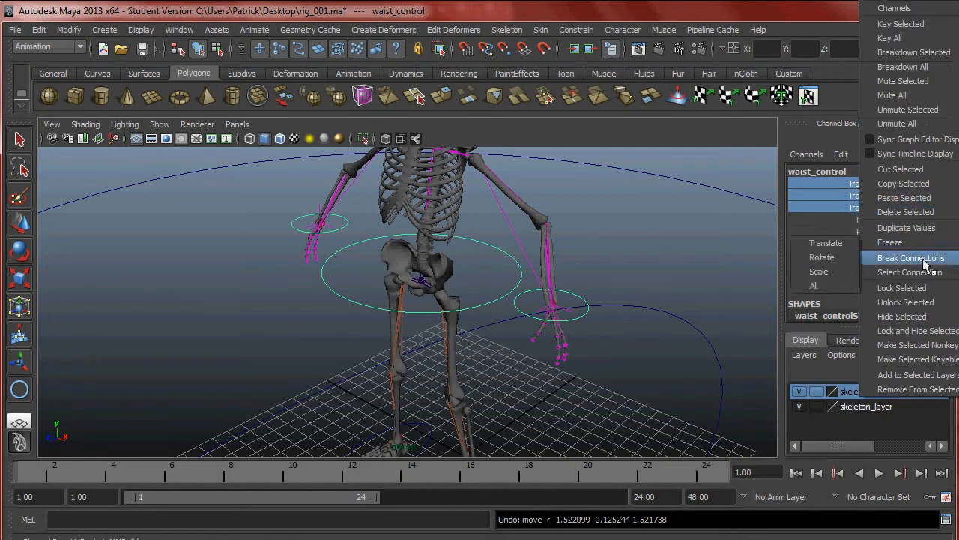
pyautogui.click(916, 330)
pyautogui.moveTo(874, 220); pyautogui.dragTo(877, 247)
pyautogui.rightClick(877, 247)
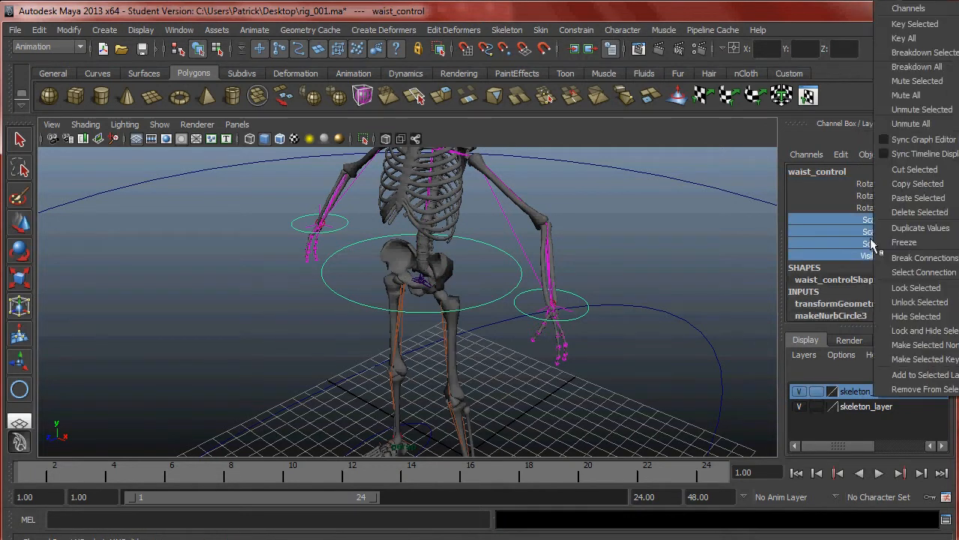
pyautogui.click(926, 331)
# - Lock and hide the scale and visibility channels of head_control
pyautogui.keyDown('alt'); pyautogui.moveTo(608, 164); pyautogui.dragTo(614, 284, button='middle'); pyautogui.keyUp('alt')
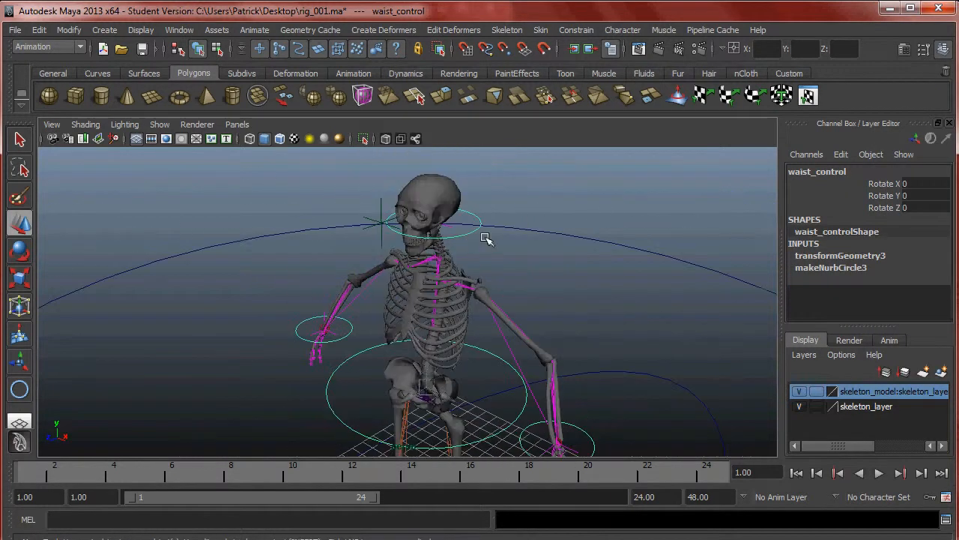
pyautogui.click(481, 228)
pyautogui.keyDown('alt'); pyautogui.moveTo(597, 254); pyautogui.dragTo(768, 269); pyautogui.keyUp('alt')
pyautogui.moveTo(874, 260); pyautogui.dragTo(880, 297)
pyautogui.rightClick(877, 289)
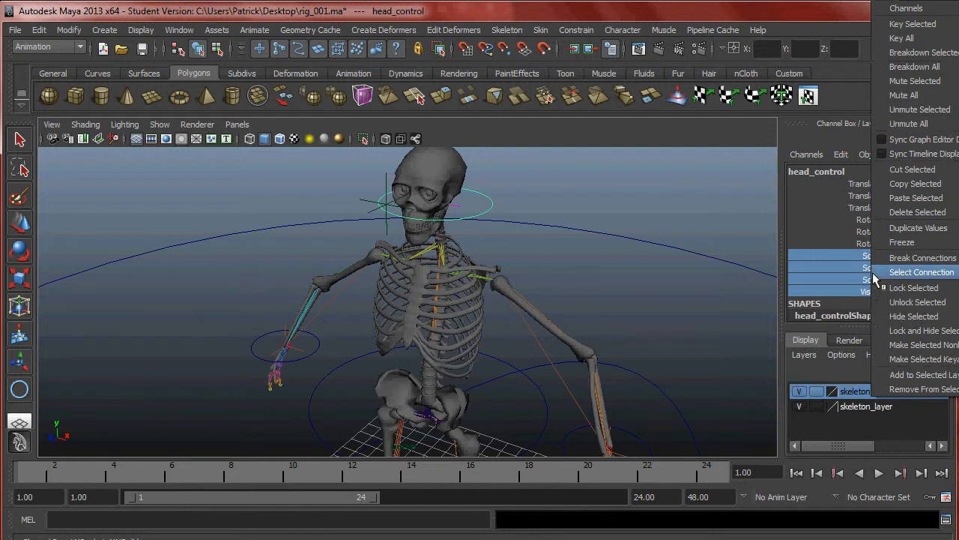
pyautogui.click(911, 331)
# - Test-move head_control away from the skull and undo the move
pyautogui.press('w')
pyautogui.keyDown('alt'); pyautogui.moveTo(581, 225); pyautogui.dragTo(822, 229); pyautogui.keyUp('alt')
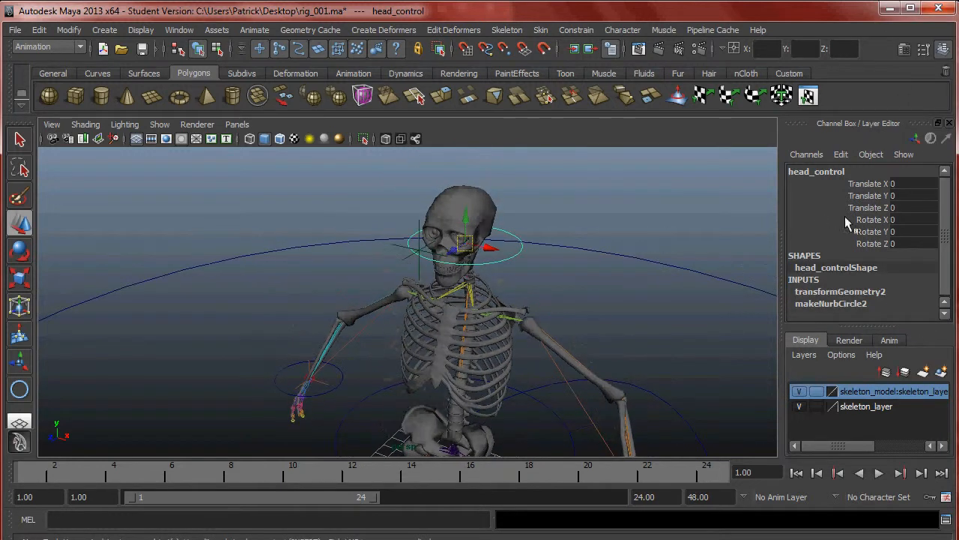
pyautogui.moveTo(465, 241); pyautogui.dragTo(427, 279)
pyautogui.hotkey('ctrl', 'z')
# - Test-rotate head_control around several axes to check how the skull follows
pyautogui.press('e')
pyautogui.click(527, 224)
pyautogui.keyDown('alt'); pyautogui.moveTo(550, 307); pyautogui.dragTo(480, 279); pyautogui.keyUp('alt')
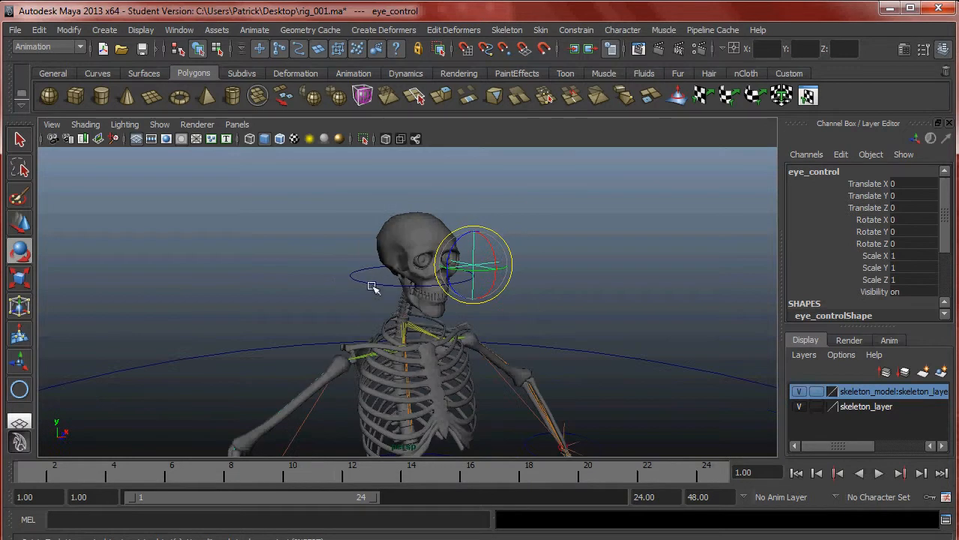
pyautogui.click(442, 289)
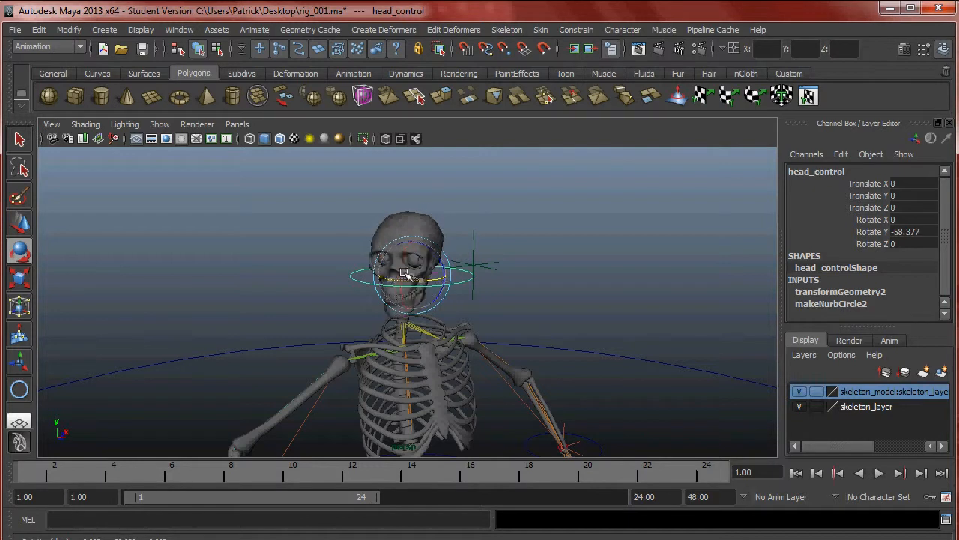
pyautogui.keyDown('alt'); pyautogui.moveTo(497, 259); pyautogui.dragTo(532, 284); pyautogui.keyUp('alt')
pyautogui.moveTo(429, 265)
pyautogui.mouseDown()
pyautogui.moveTo(392, 273)
pyautogui.moveTo(426, 265)
pyautogui.mouseUp()
pyautogui.moveTo(426, 265)
pyautogui.keyDown('alt'); pyautogui.mouseDown()
pyautogui.moveTo(368, 245)
pyautogui.moveTo(422, 245)
pyautogui.moveTo(435, 258)
pyautogui.moveTo(422, 266)
pyautogui.moveTo(430, 270)
pyautogui.mouseUp(); pyautogui.keyUp('alt')
pyautogui.keyDown('alt'); pyautogui.moveTo(430, 269); pyautogui.dragTo(407, 274); pyautogui.keyUp('alt')
pyautogui.keyDown('alt'); pyautogui.moveTo(407, 275); pyautogui.dragTo(515, 291, button='right'); pyautogui.keyUp('alt')
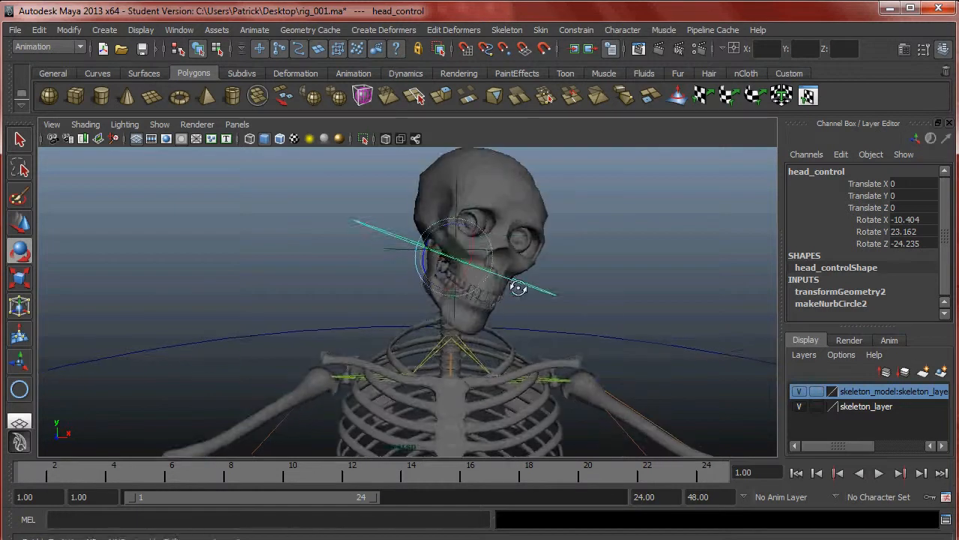
pyautogui.keyDown('alt'); pyautogui.moveTo(515, 291); pyautogui.dragTo(527, 268); pyautogui.keyUp('alt')
# - Test-move the eye control with the head turned, and undo that move together with the head rotations
pyautogui.click(495, 235)
pyautogui.press('w')
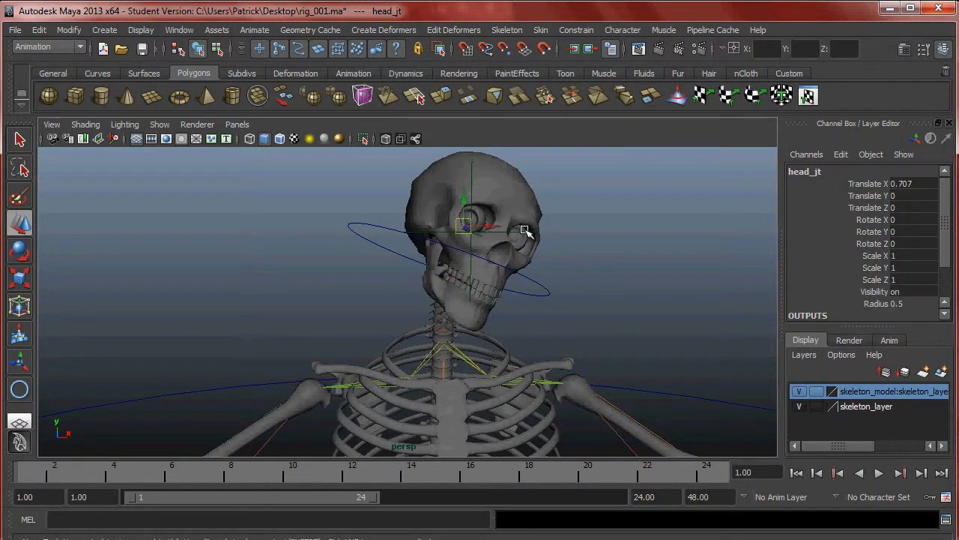
pyautogui.click(508, 240)
pyautogui.moveTo(524, 242); pyautogui.dragTo(550, 250)
pyautogui.hotkey('ctrl', 'z')
pyautogui.hotkey('ctrl', 'z')
pyautogui.hotkey('ctrl', 'z')
pyautogui.hotkey('ctrl', 'z')
pyautogui.hotkey('ctrl', 'z')
pyautogui.hotkey('ctrl', 'z')
pyautogui.hotkey('ctrl', 'z')
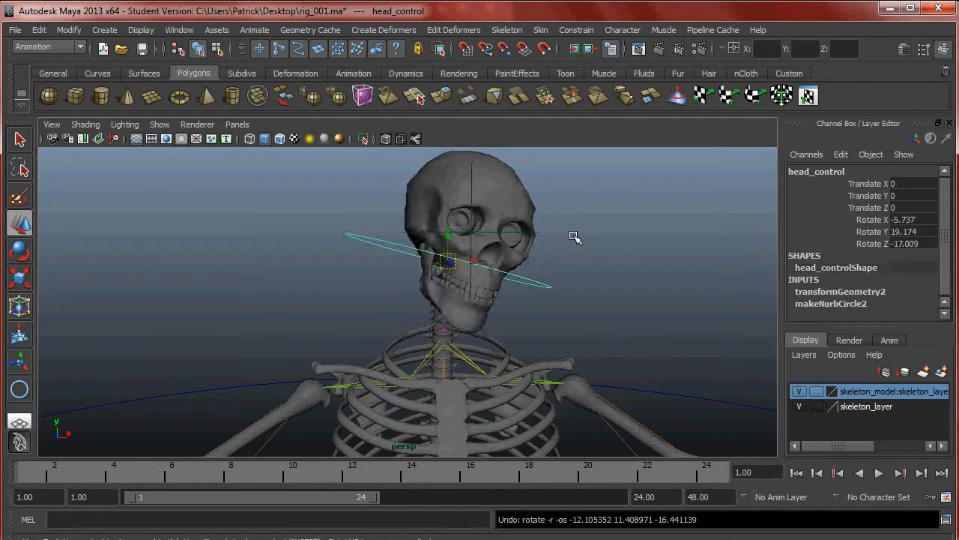
pyautogui.keyDown('alt'); pyautogui.moveTo(533, 230); pyautogui.dragTo(610, 264); pyautogui.keyUp('alt')
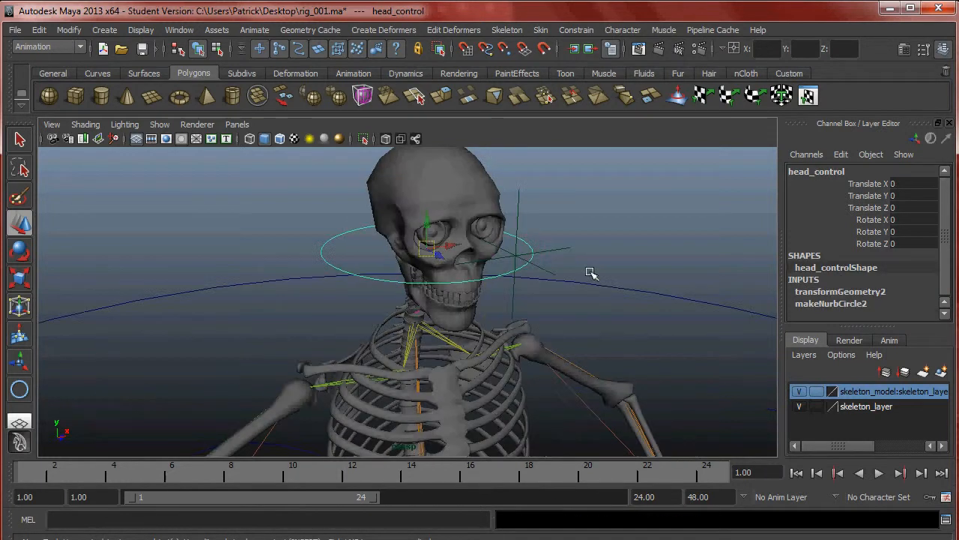
# - Lock and hide the rotate, scale and visibility channels of eye_control
pyautogui.click(560, 250)
pyautogui.moveTo(874, 219); pyautogui.dragTo(876, 290)
pyautogui.rightClick(862, 253)
pyautogui.click(921, 330)
# - Test-move eye_control in front of the skull and undo the move
pyautogui.press('w')
pyautogui.scroll(-3, 634, 267)
pyautogui.keyDown('alt'); pyautogui.moveTo(634, 268); pyautogui.dragTo(652, 264); pyautogui.keyUp('alt')
pyautogui.moveTo(511, 247); pyautogui.dragTo(546, 238)
pyautogui.press('e')
pyautogui.press('z')
pyautogui.press('z')
# - Select foot_left_control and foot_right_control in turn to check which channels each one exposes
pyautogui.keyDown('alt'); pyautogui.moveTo(566, 277); pyautogui.dragTo(287, 262, button='right'); pyautogui.keyUp('alt')
pyautogui.keyDown('alt'); pyautogui.moveTo(454, 450); pyautogui.dragTo(496, 349, button='middle'); pyautogui.keyUp('alt')
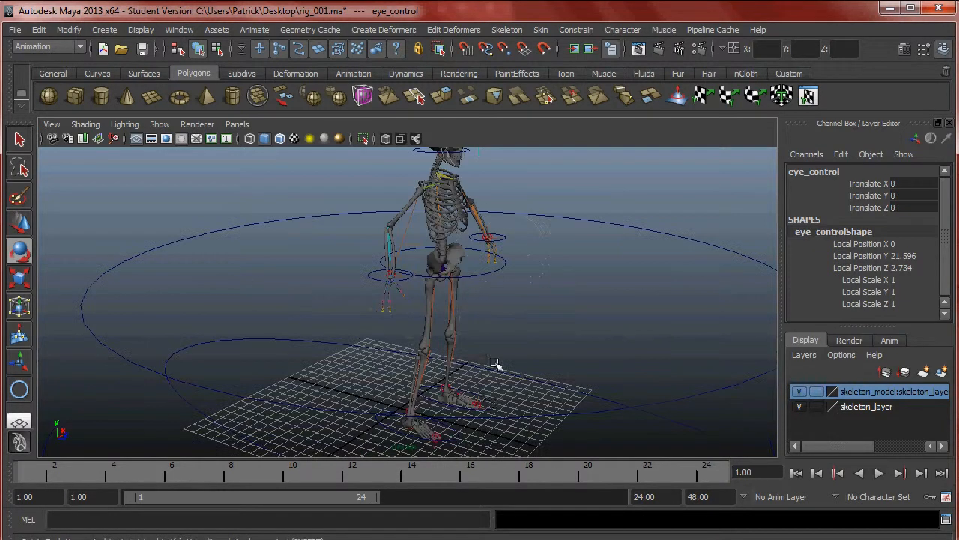
pyautogui.click(489, 398)
pyautogui.keyDown('alt'); pyautogui.moveTo(544, 391); pyautogui.dragTo(535, 280, button='middle'); pyautogui.keyUp('alt')
pyautogui.keyDown('alt'); pyautogui.moveTo(535, 280); pyautogui.dragTo(553, 330, button='right'); pyautogui.keyUp('alt')
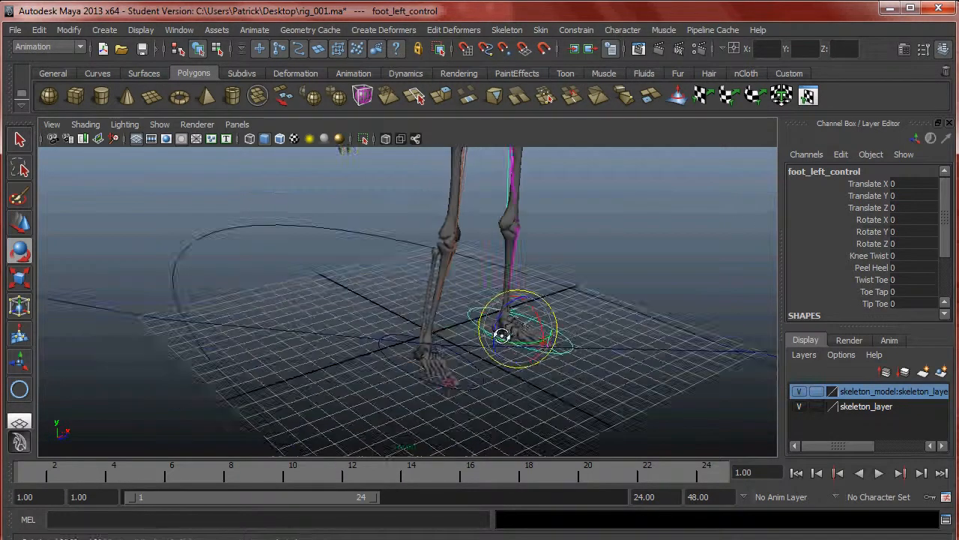
pyautogui.keyDown('alt'); pyautogui.moveTo(552, 330); pyautogui.dragTo(745, 323); pyautogui.keyUp('alt')
pyautogui.click(480, 363)
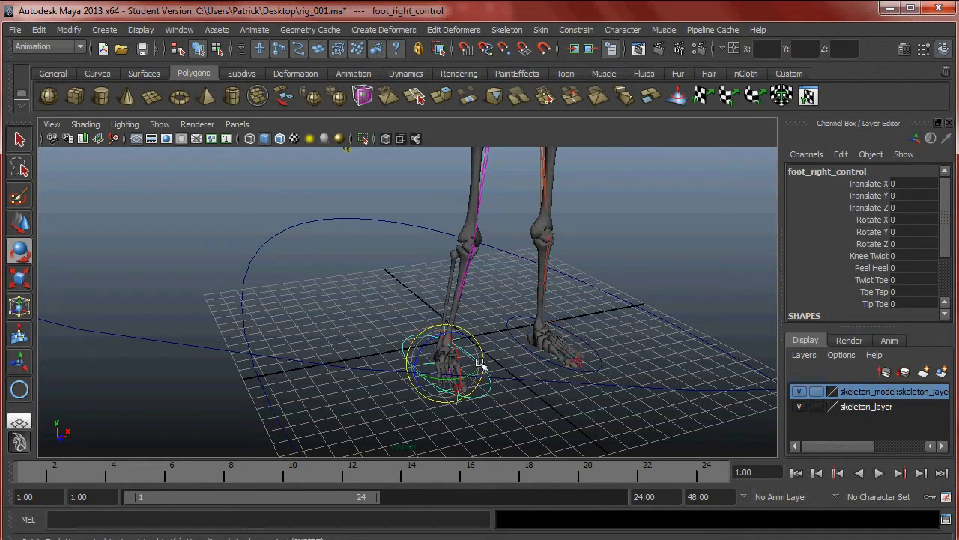
# - Check the exposed channels of rotate_control and translate_control, and set translate_control's Translate Z to 0
pyautogui.keyDown('alt'); pyautogui.moveTo(622, 337); pyautogui.dragTo(517, 299, button='right'); pyautogui.keyUp('alt')
pyautogui.click(587, 335)
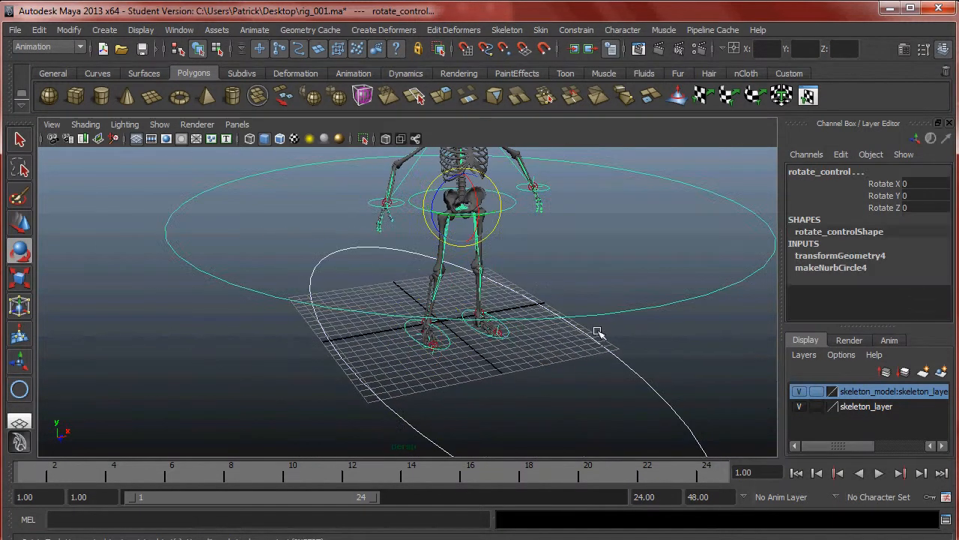
pyautogui.keyDown('alt'); pyautogui.moveTo(587, 335); pyautogui.dragTo(643, 263); pyautogui.keyUp('alt')
pyautogui.click(670, 392)
pyautogui.keyDown('alt'); pyautogui.moveTo(670, 392); pyautogui.dragTo(556, 352); pyautogui.keyUp('alt')
pyautogui.keyDown('alt'); pyautogui.moveTo(556, 352); pyautogui.dragTo(517, 330, button='right'); pyautogui.keyUp('alt')
pyautogui.click(925, 208)
pyautogui.write('0')
pyautogui.press('Return')
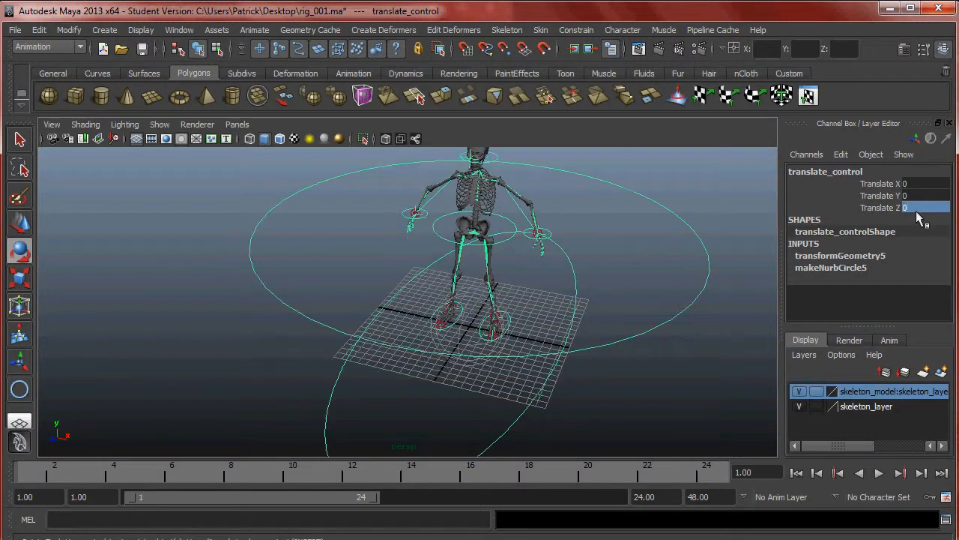
# - Deselect translate_control so that nothing in the rig is selected
pyautogui.keyDown('alt'); pyautogui.moveTo(547, 262); pyautogui.dragTo(377, 197); pyautogui.keyUp('alt')
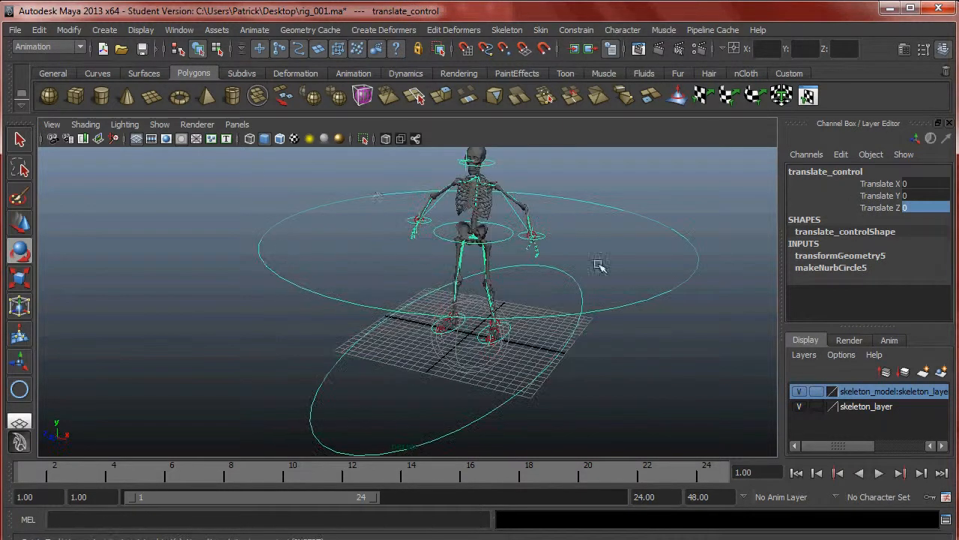
pyautogui.keyDown('alt'); pyautogui.moveTo(553, 272); pyautogui.dragTo(565, 250, button='right'); pyautogui.keyUp('alt')
pyautogui.click(541, 262)
pyautogui.keyDown('alt'); pyautogui.moveTo(565, 251); pyautogui.dragTo(544, 260); pyautogui.keyUp('alt')
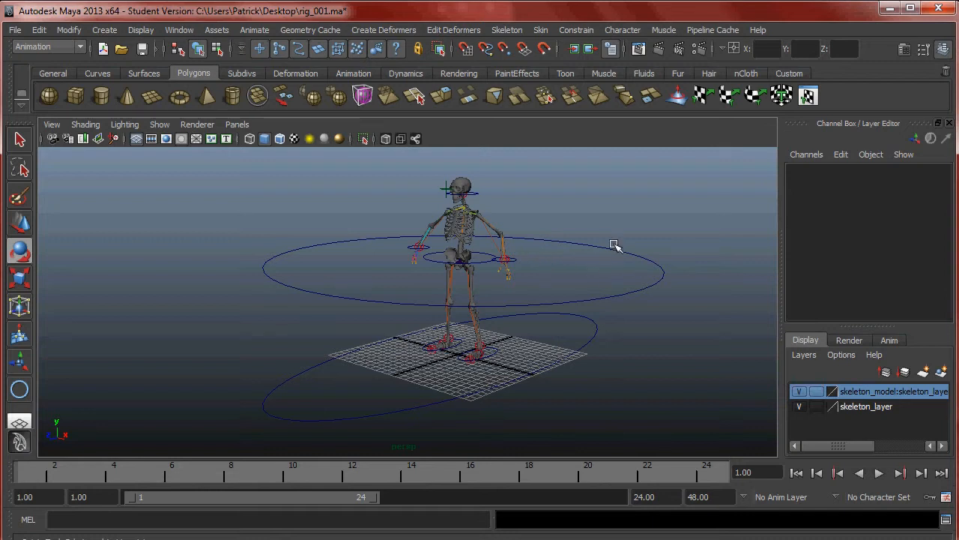
pyautogui.click(641, 257)
pyautogui.click(674, 338)
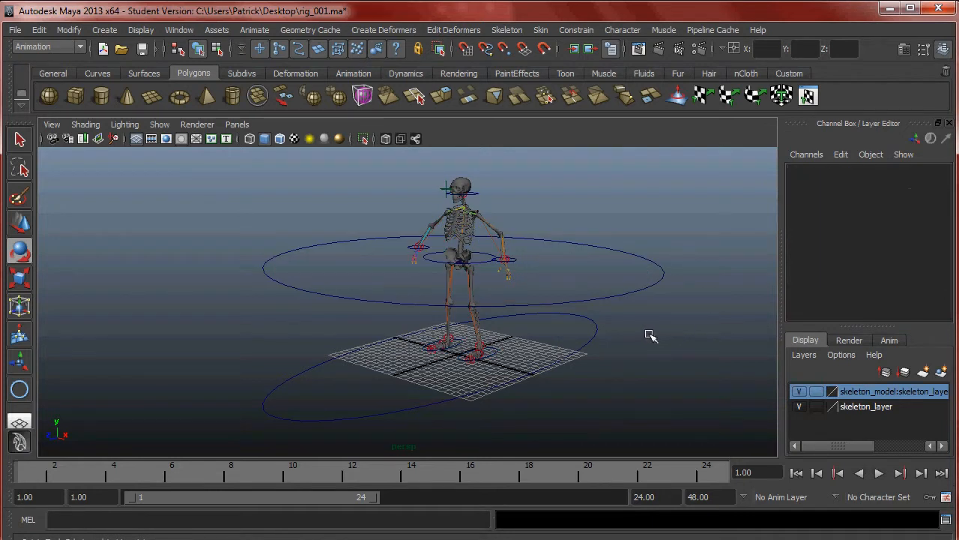